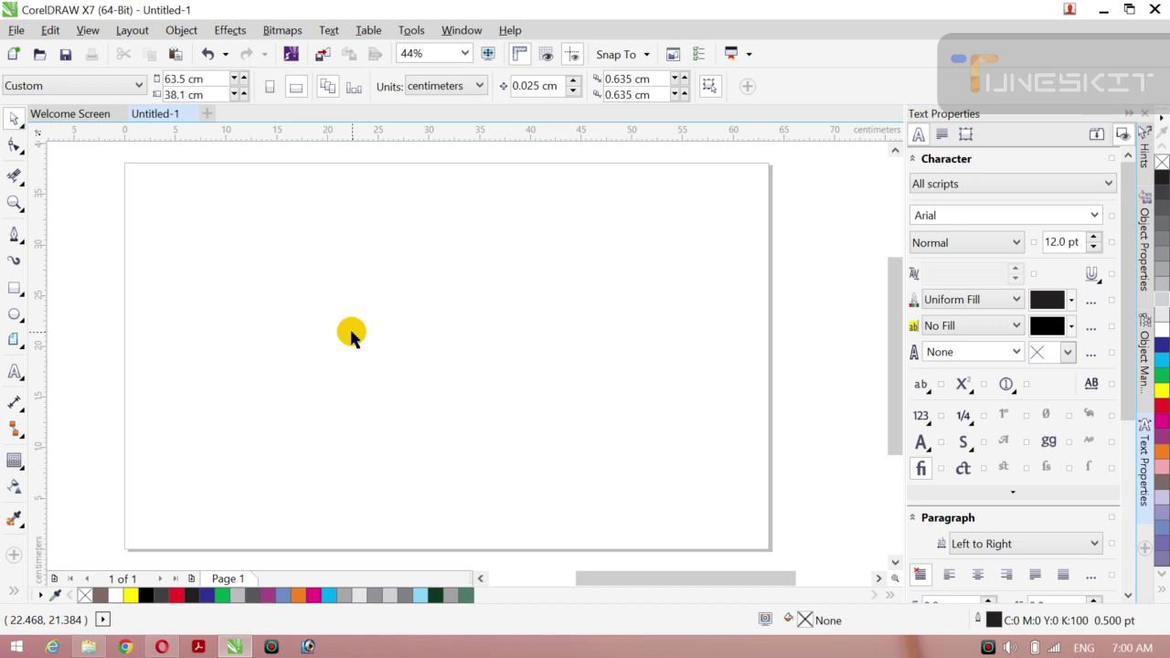
click(23, 130)
click(32, 117)
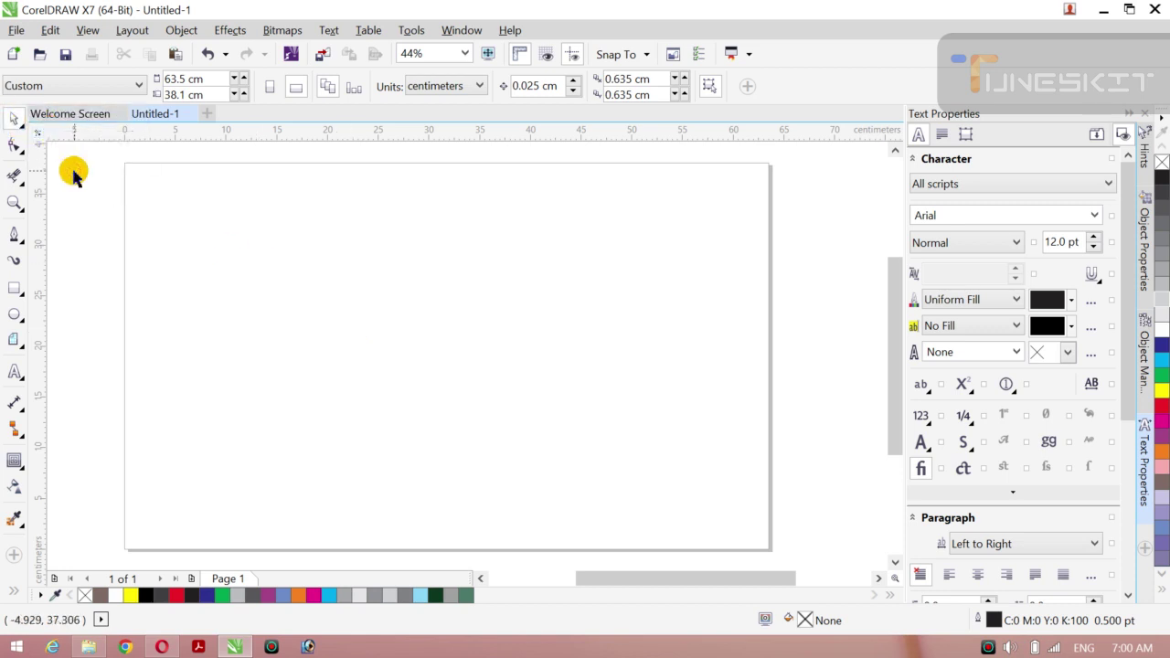
click(23, 130)
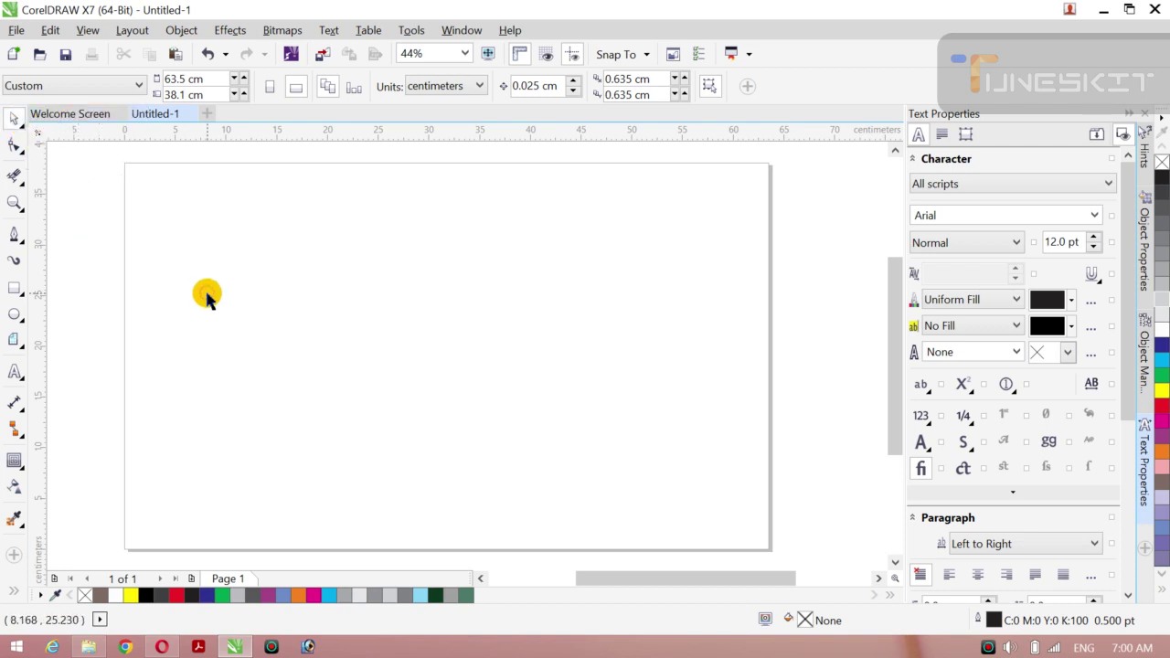
click(23, 130)
click(78, 121)
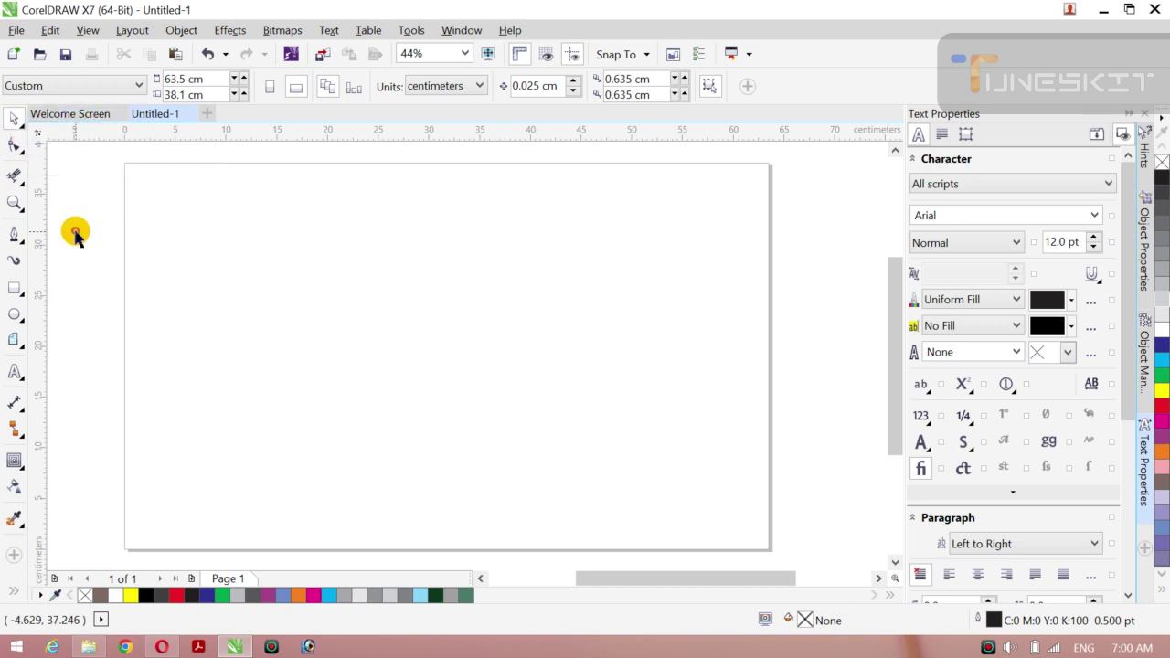
click(23, 245)
click(71, 232)
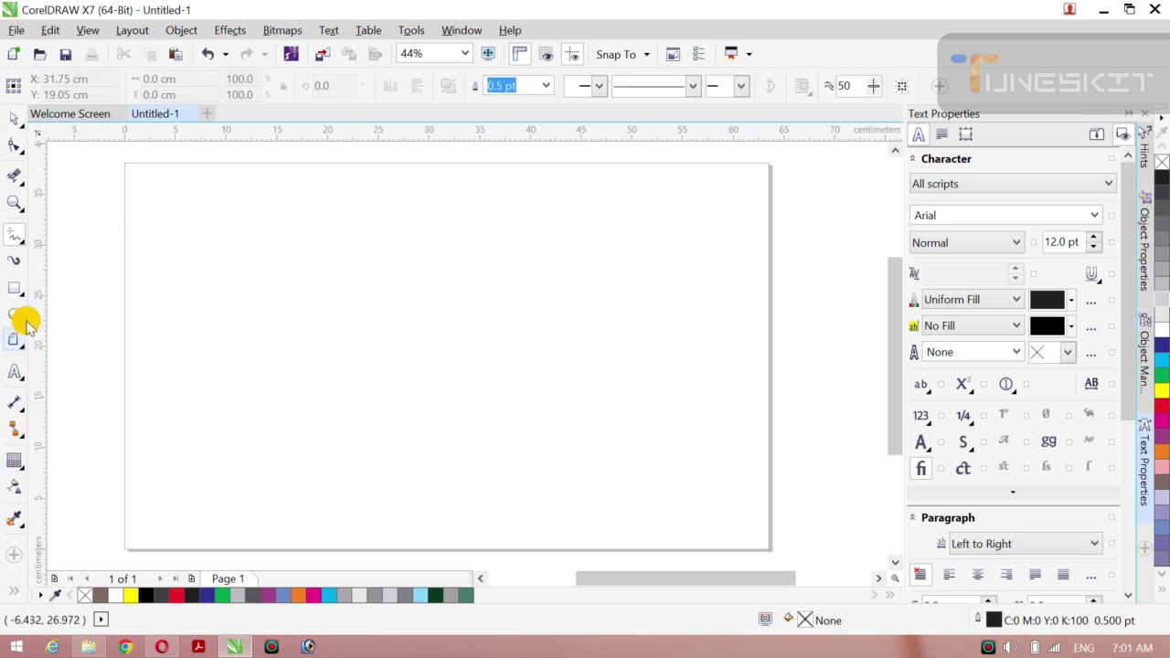
Step: Draw a circle about 28 cm in diameter with the Ellipse tool and centre it on the page
click(20, 320)
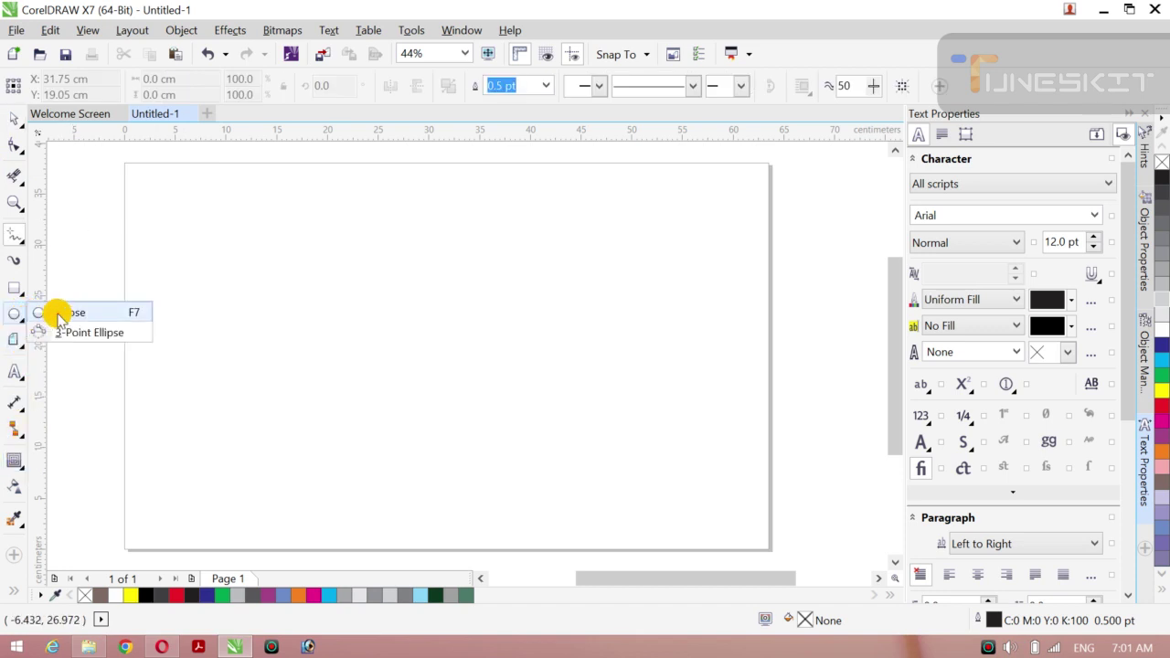
click(57, 316)
drag(353, 241, 634, 518)
key(p)
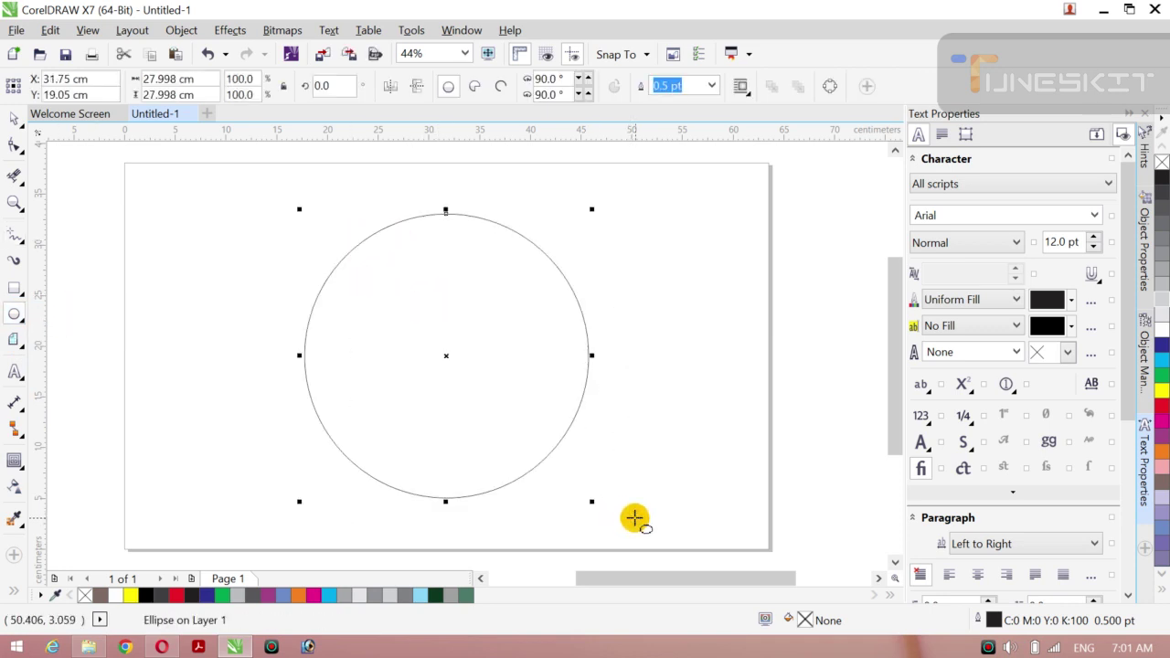
click(20, 125)
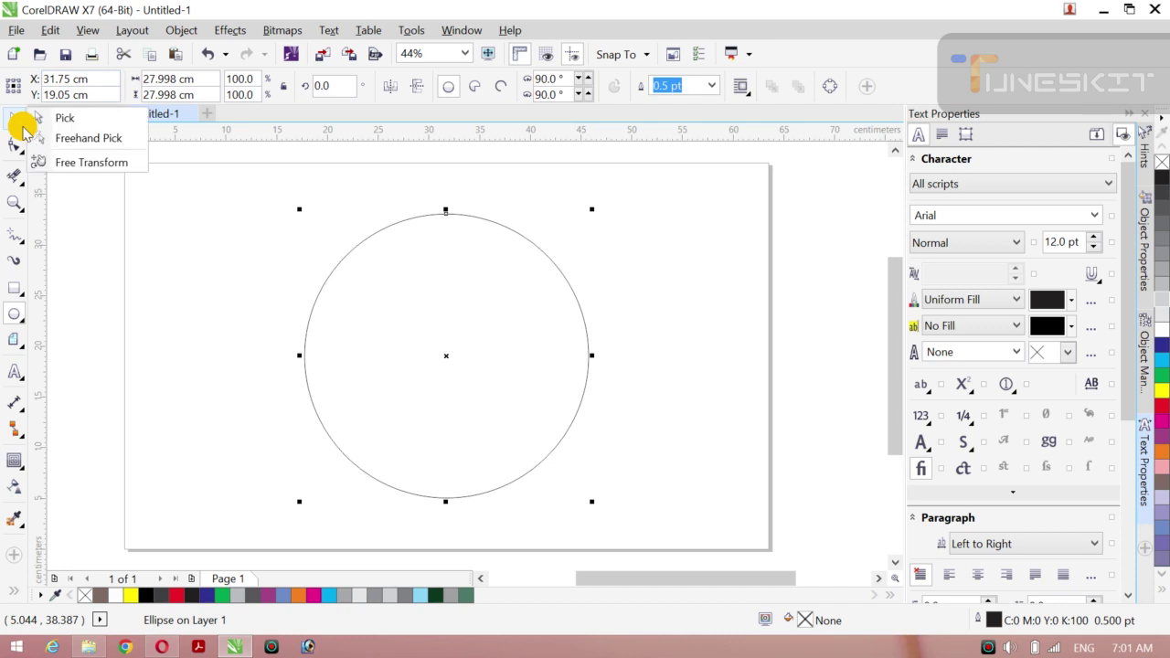
click(20, 121)
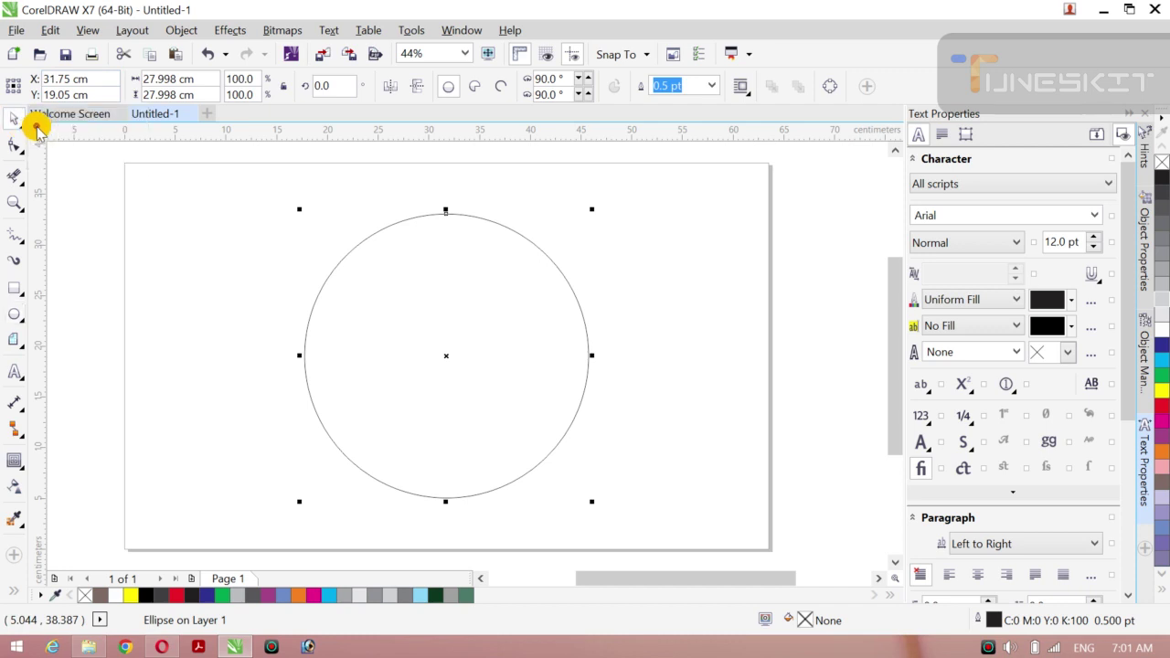
Step: Apply an inside contour to the circle with the Contour tool
click(19, 466)
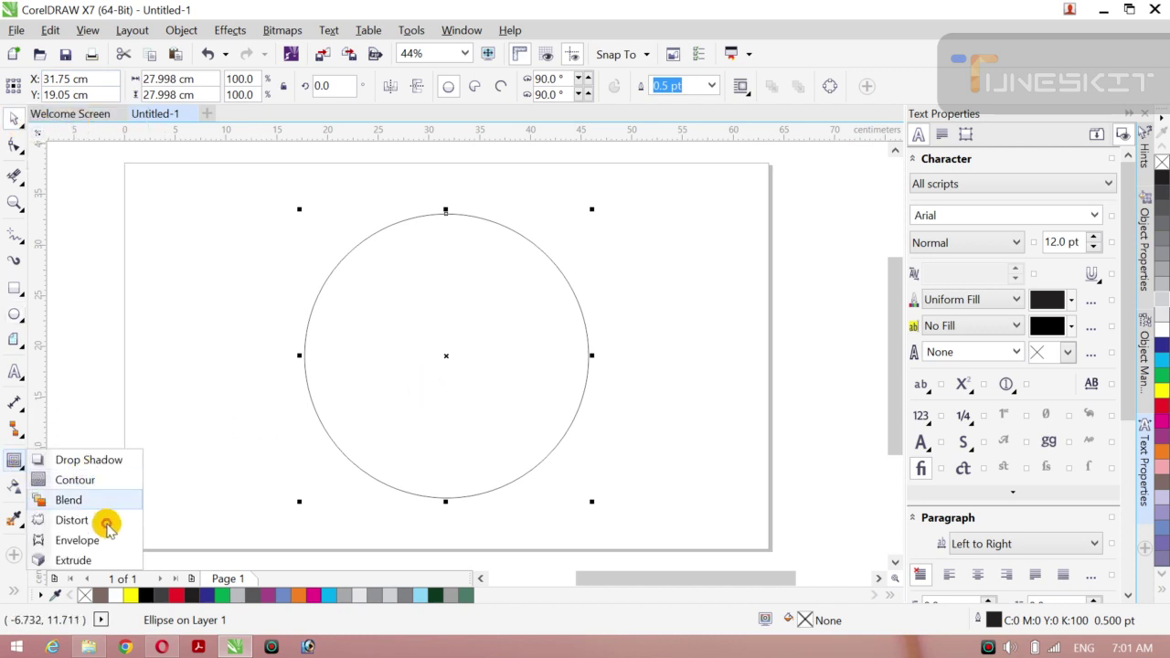
click(82, 480)
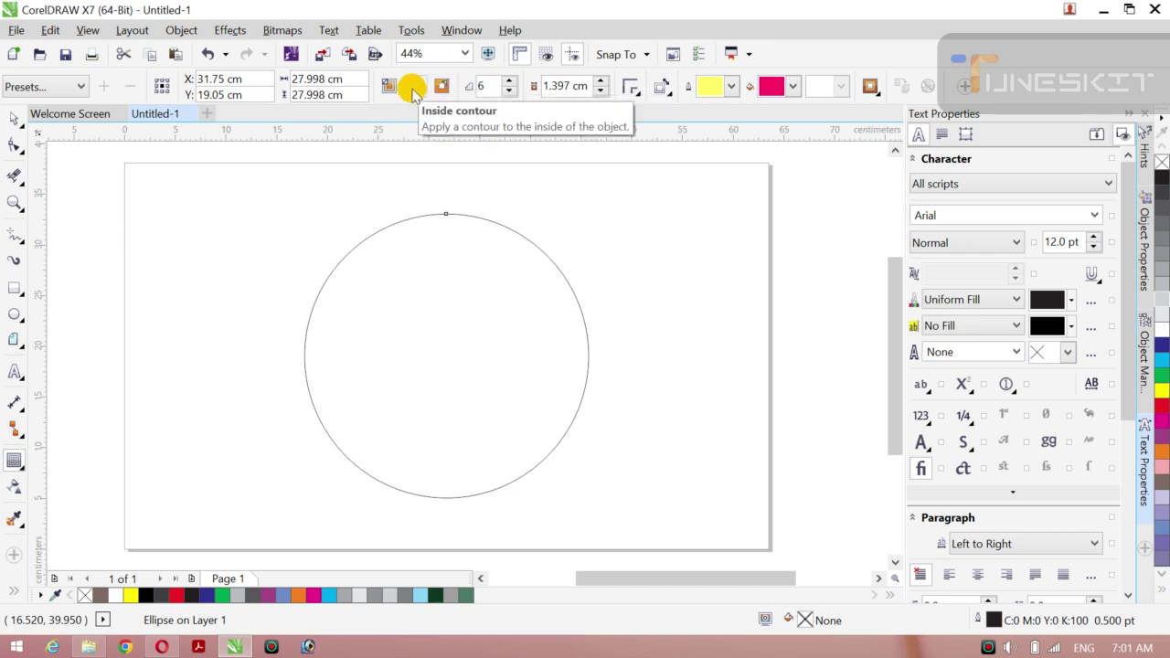
click(413, 85)
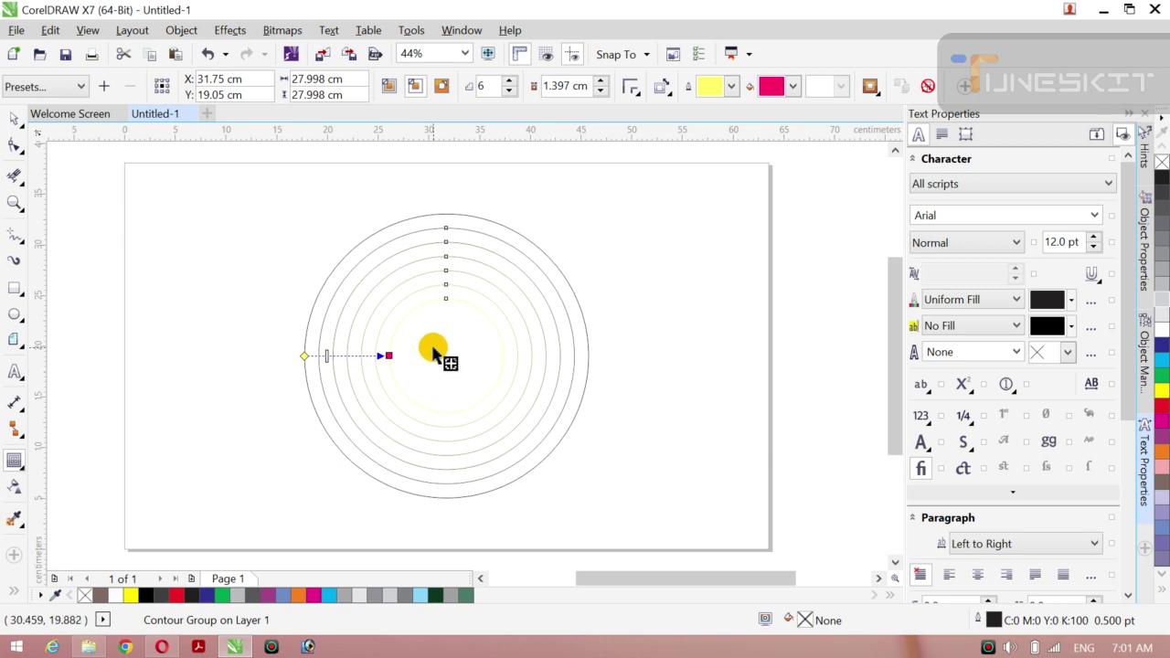
Step: Try narrower and wider spacings between the contour rings, ending with a contour offset of 2.197 cm
click(603, 92)
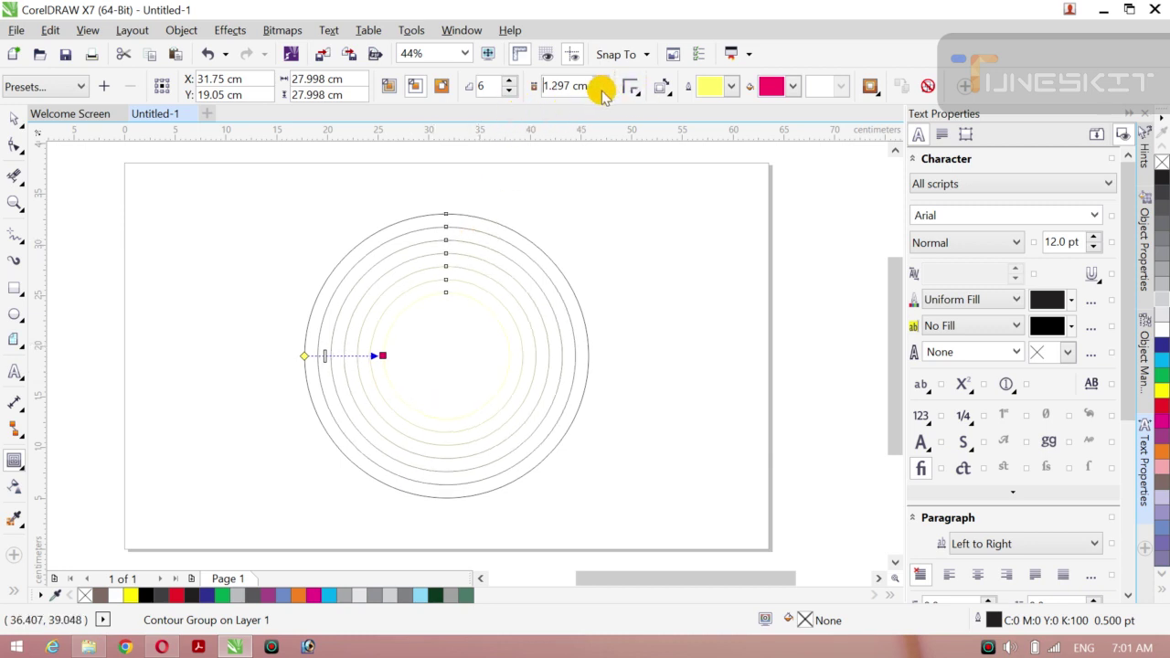
click(602, 93)
click(602, 92)
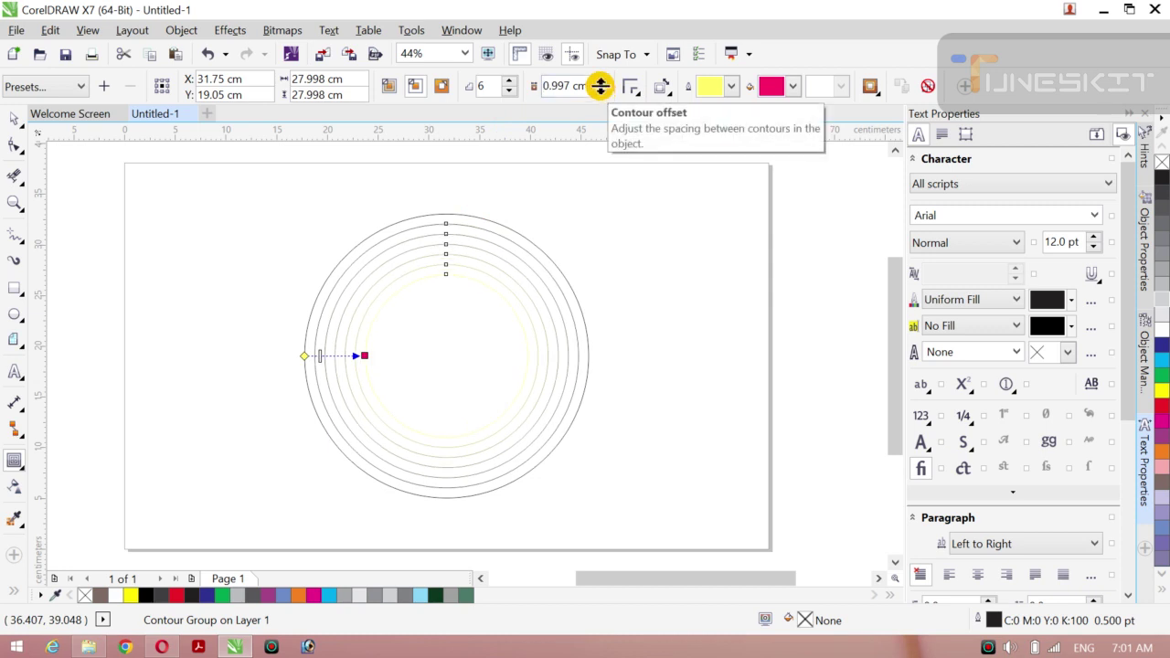
click(600, 81)
click(600, 81)
click(600, 82)
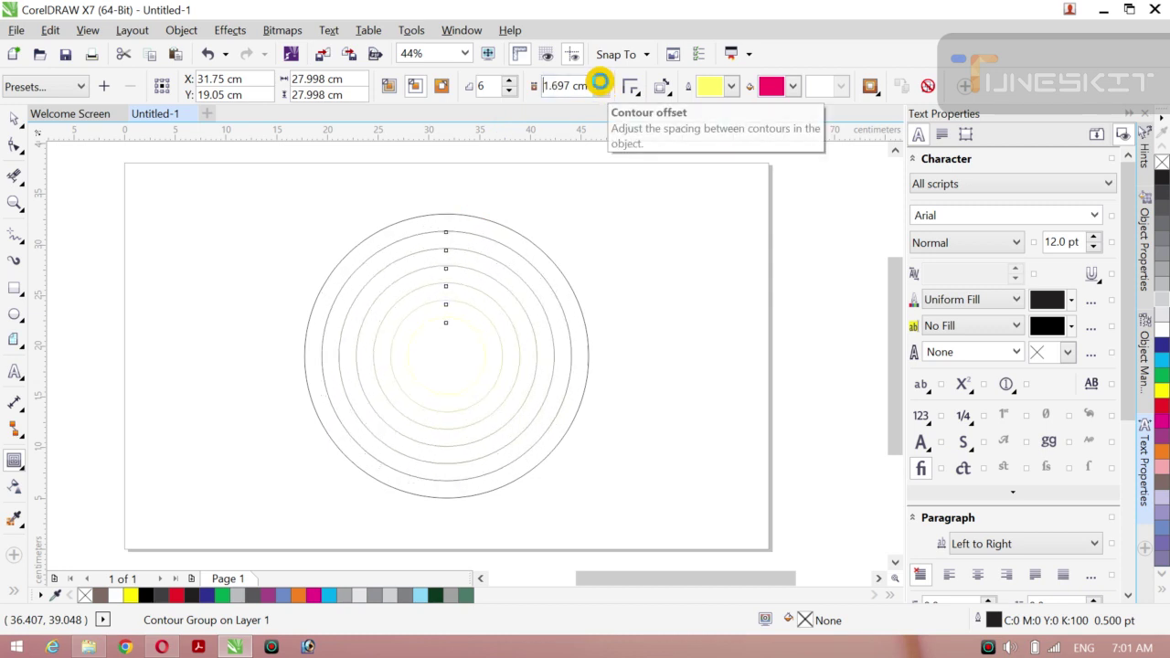
click(600, 82)
click(600, 81)
click(599, 81)
click(599, 81)
click(599, 82)
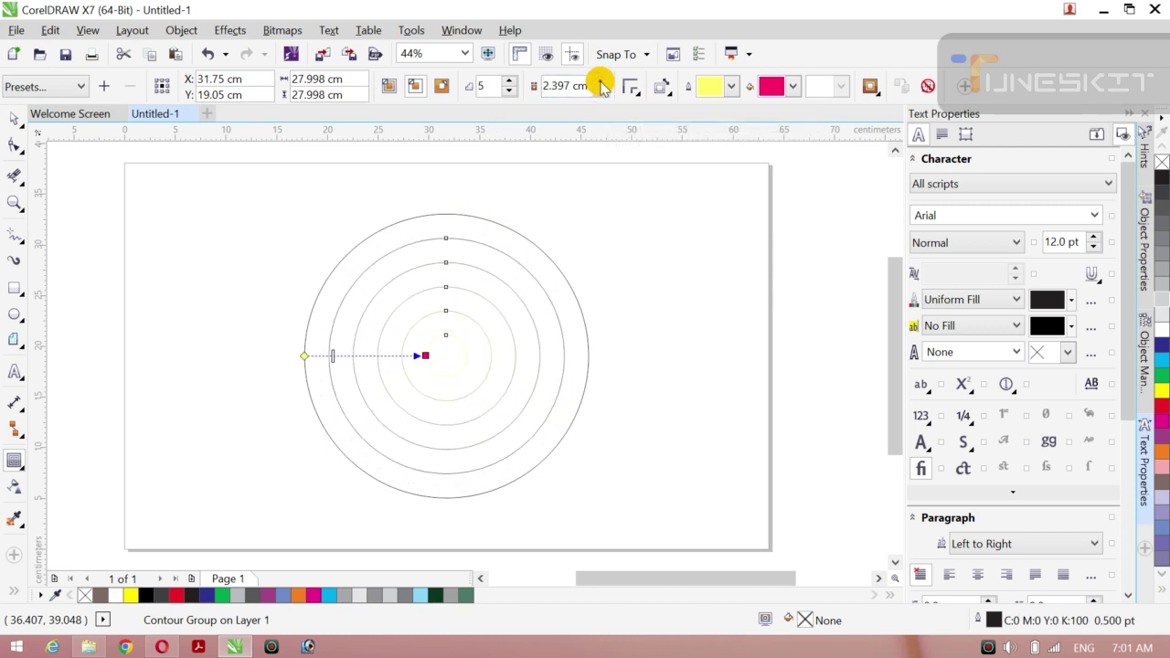
click(601, 91)
click(600, 90)
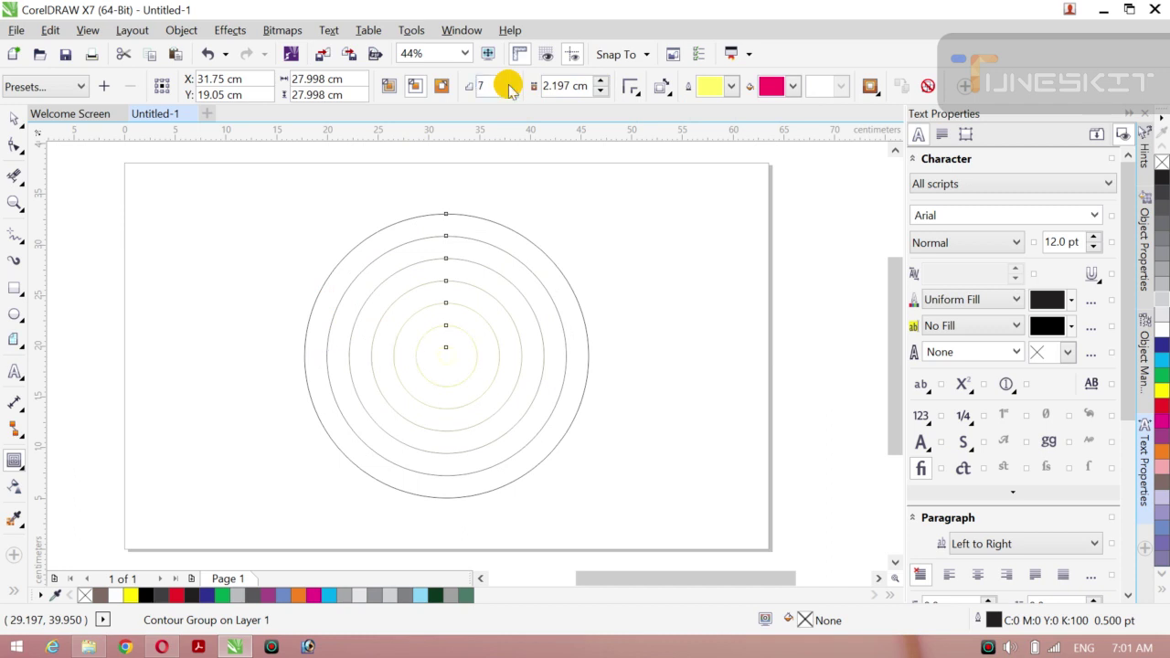
Step: Try raising the number of contour steps to 12
click(508, 82)
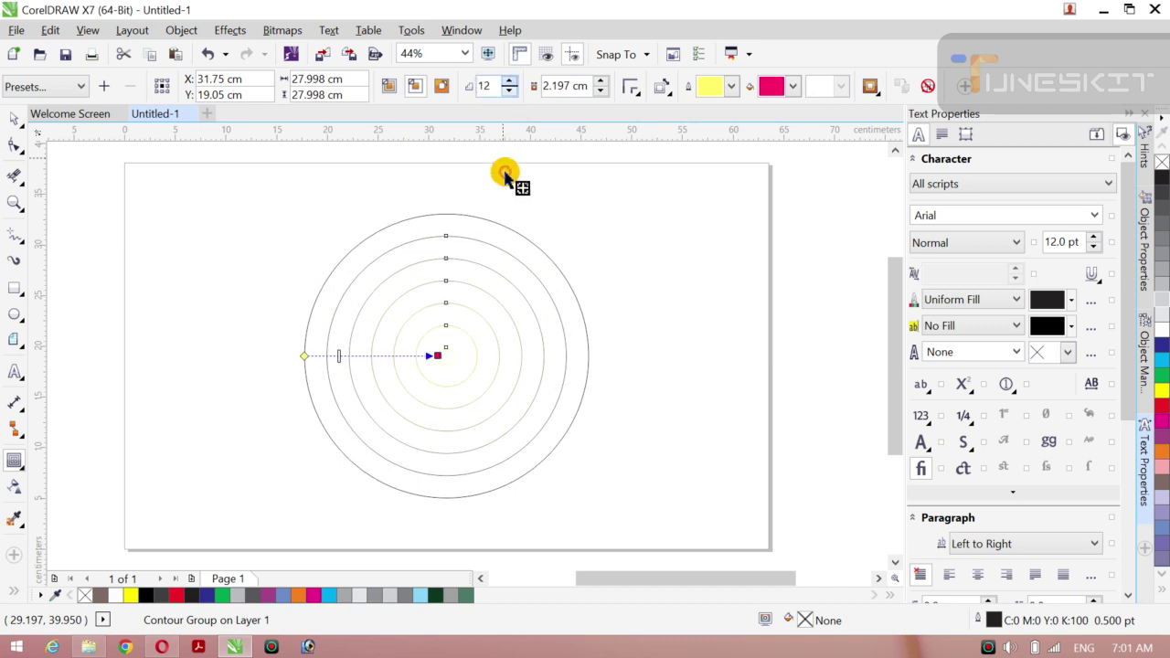
click(509, 81)
click(509, 81)
click(509, 80)
click(509, 81)
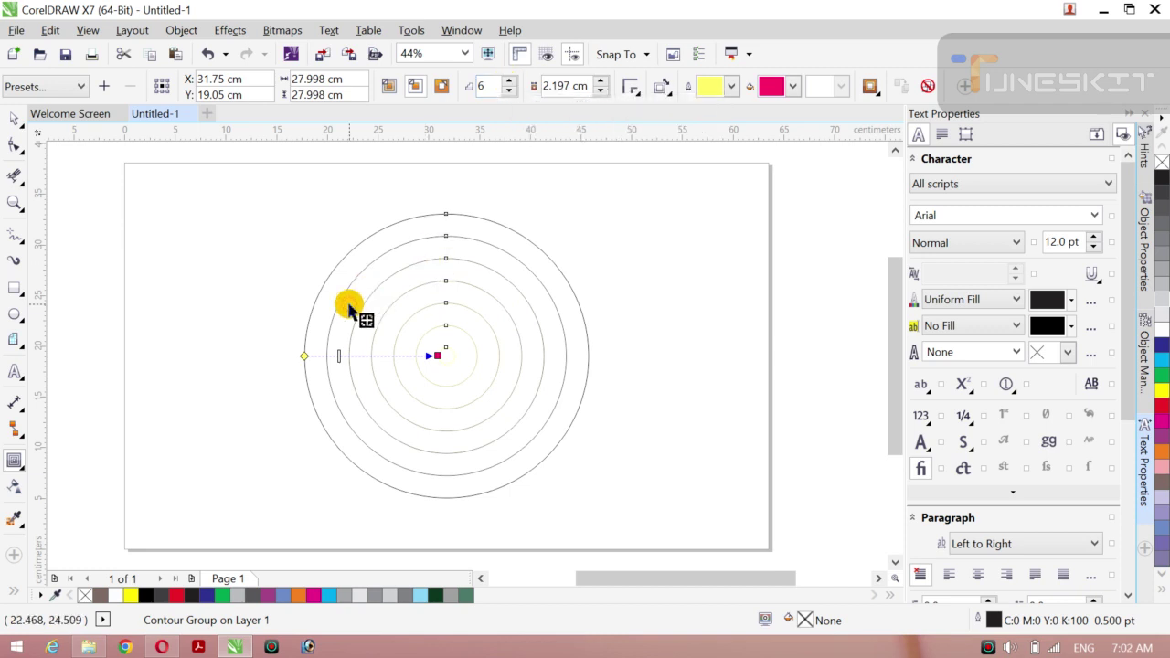
Step: Tighten the ring spacing directly on the circle to 9 contour steps with a 1.349 cm offset
drag(339, 355, 344, 354)
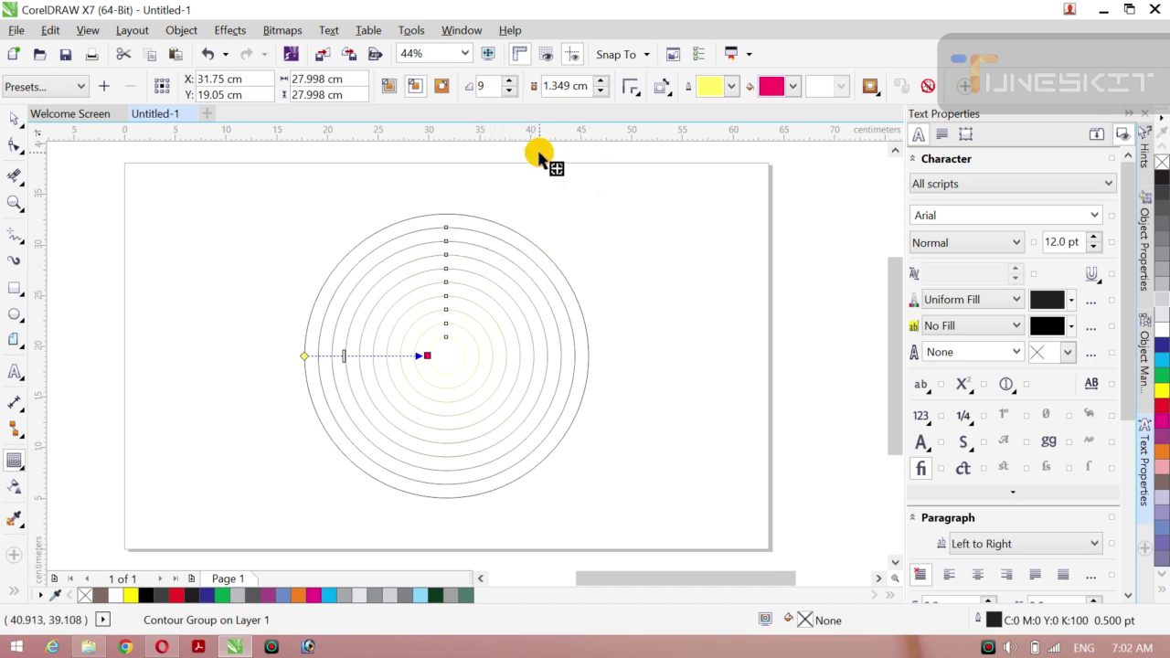
Step: Select the whole contour group with the Pick tool and break it apart
click(22, 129)
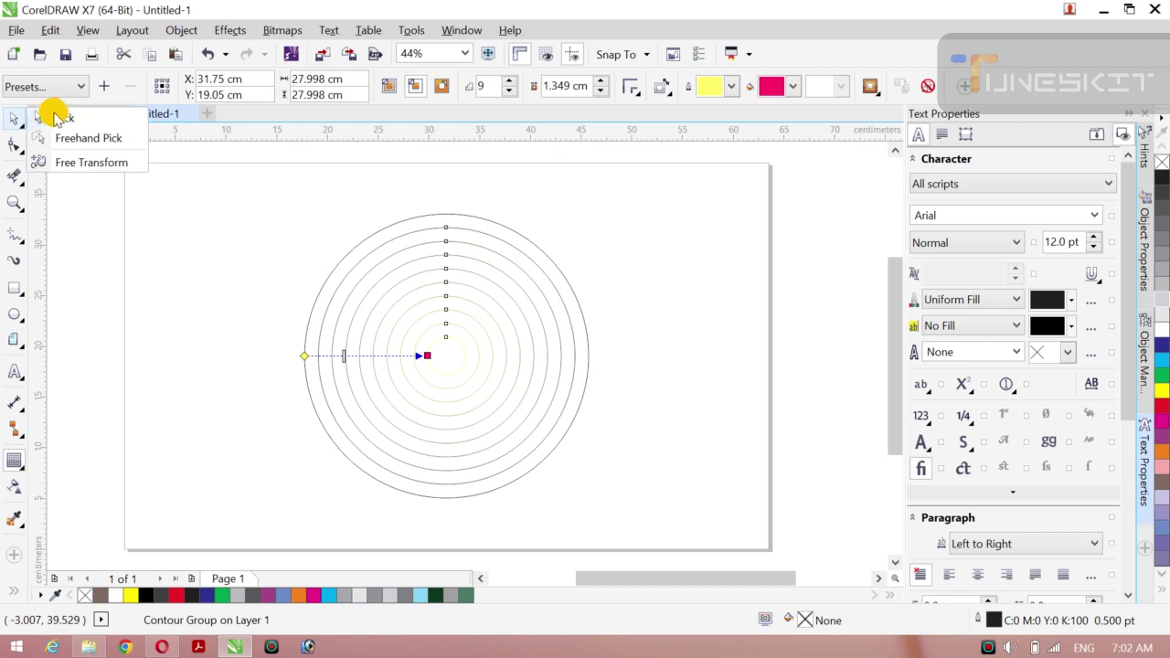
click(52, 114)
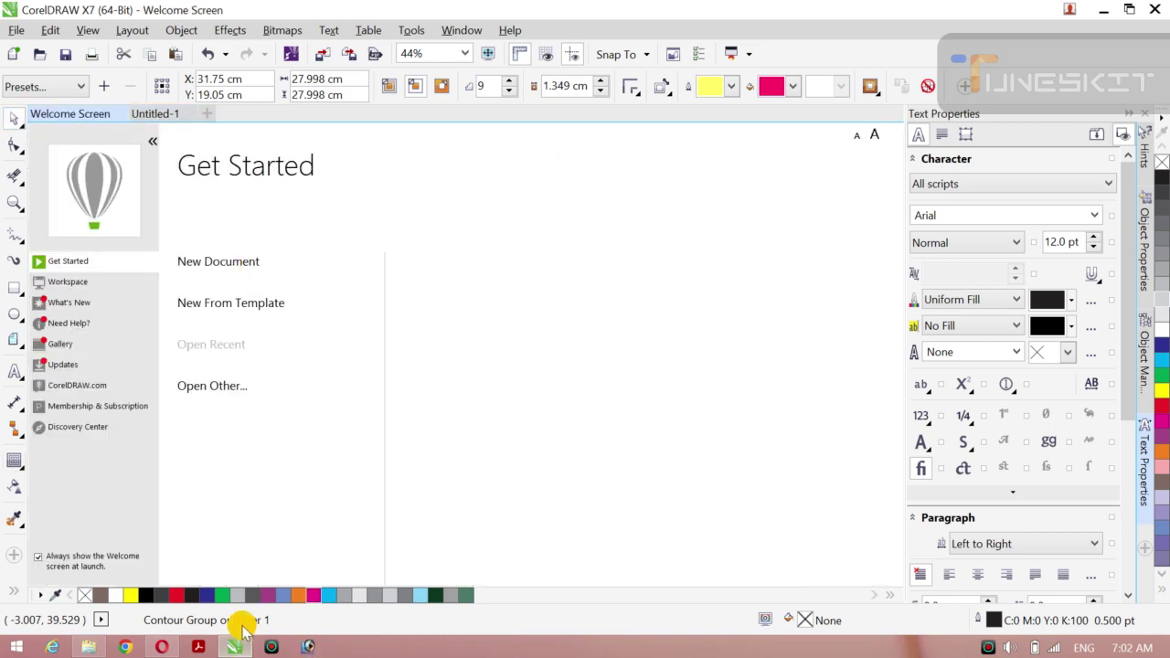
mouse_move(230, 640)
click(229, 592)
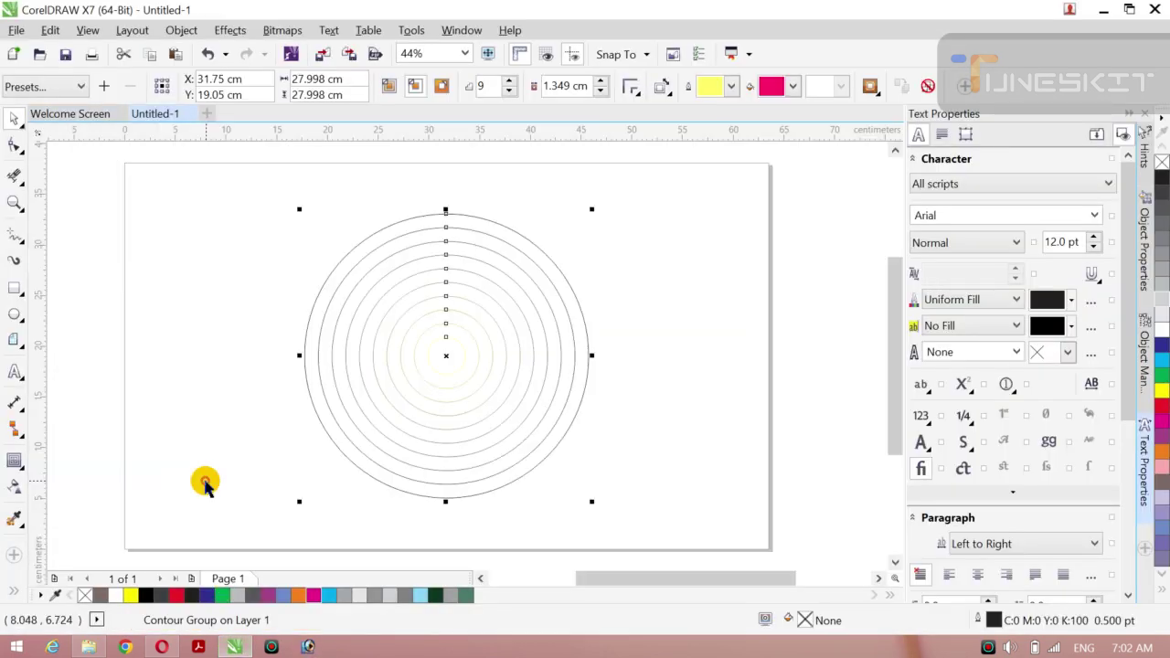
click(92, 346)
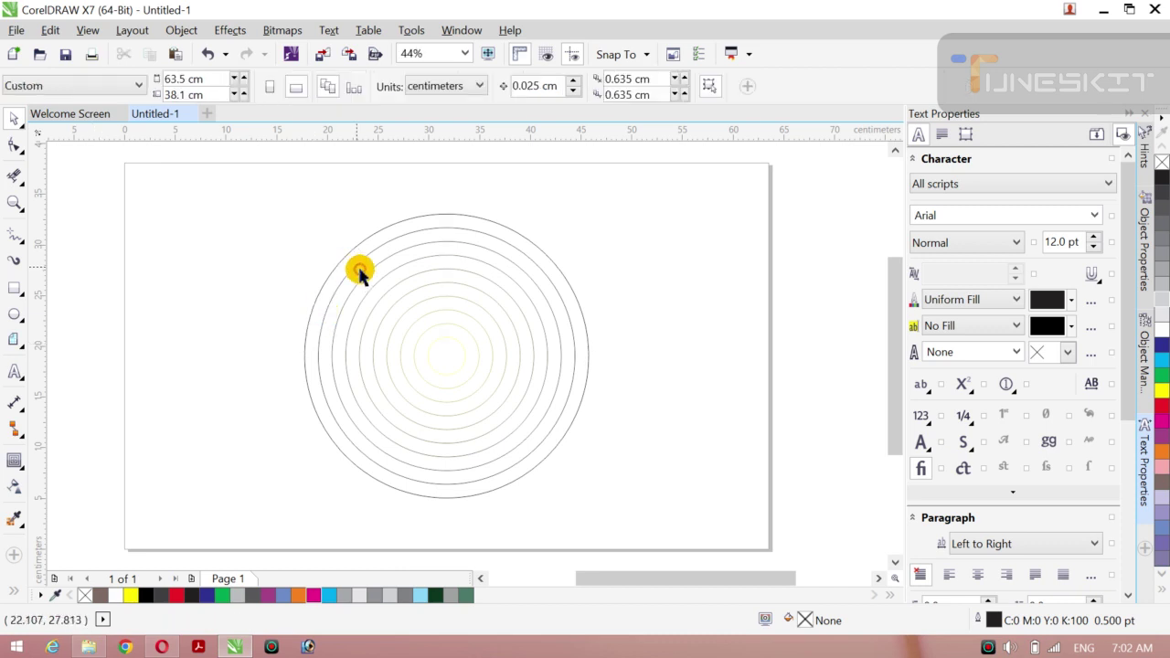
drag(285, 214, 648, 522)
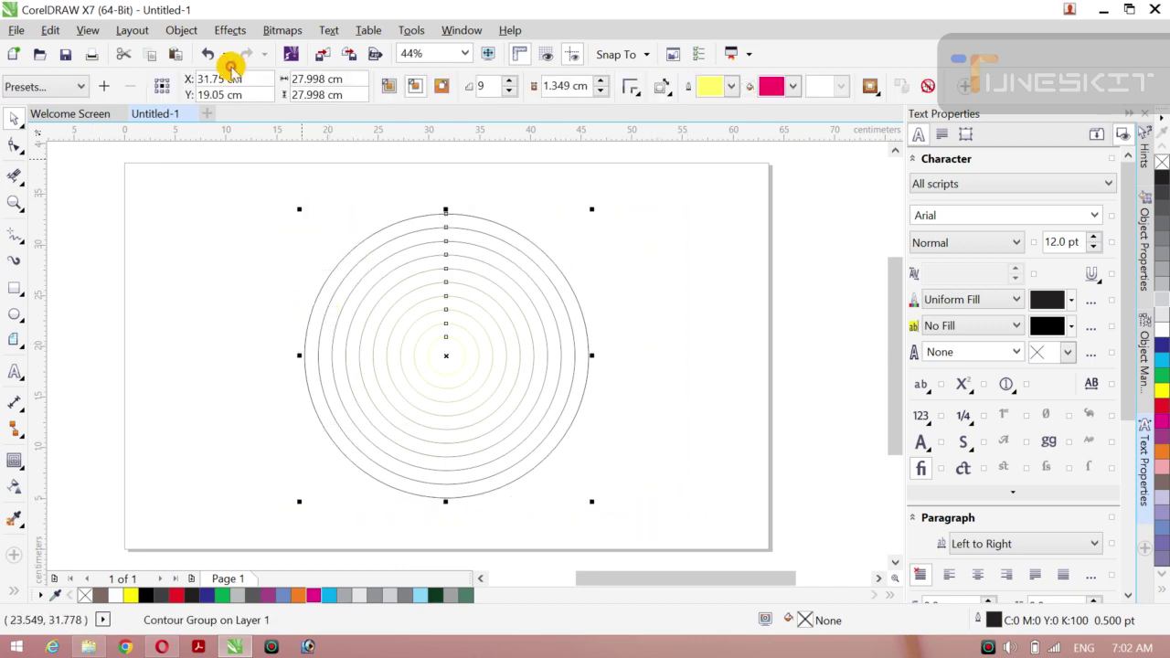
click(182, 30)
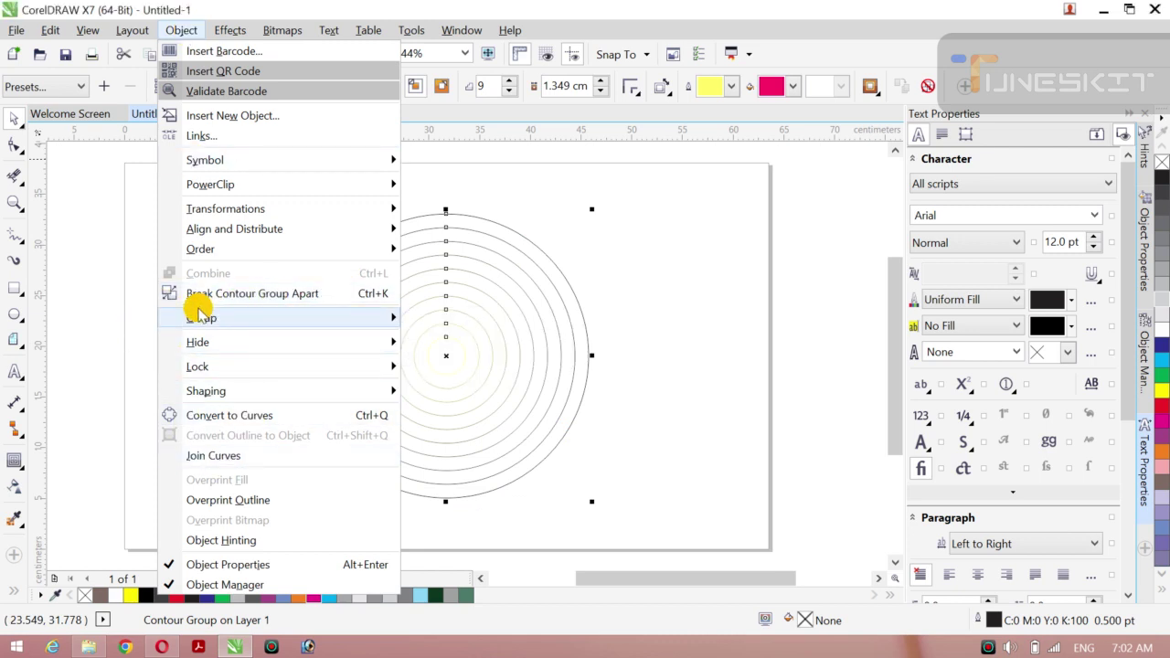
click(312, 293)
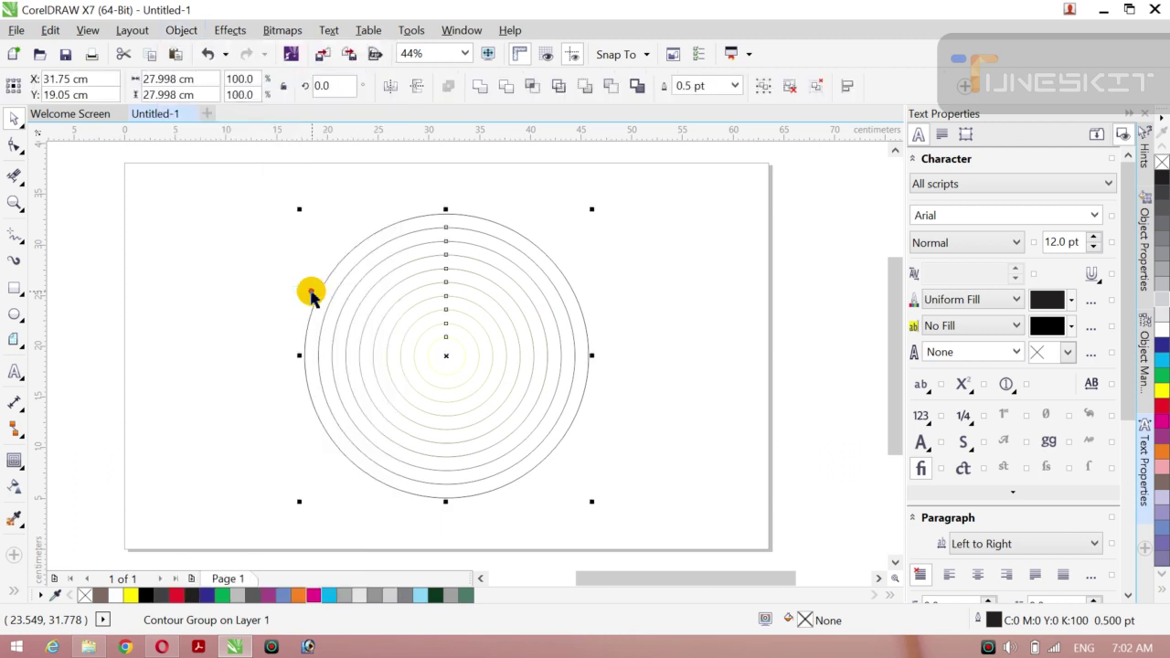
Step: Try moving the group of inner circles away from the outer circle, and undo the move
click(135, 310)
click(432, 333)
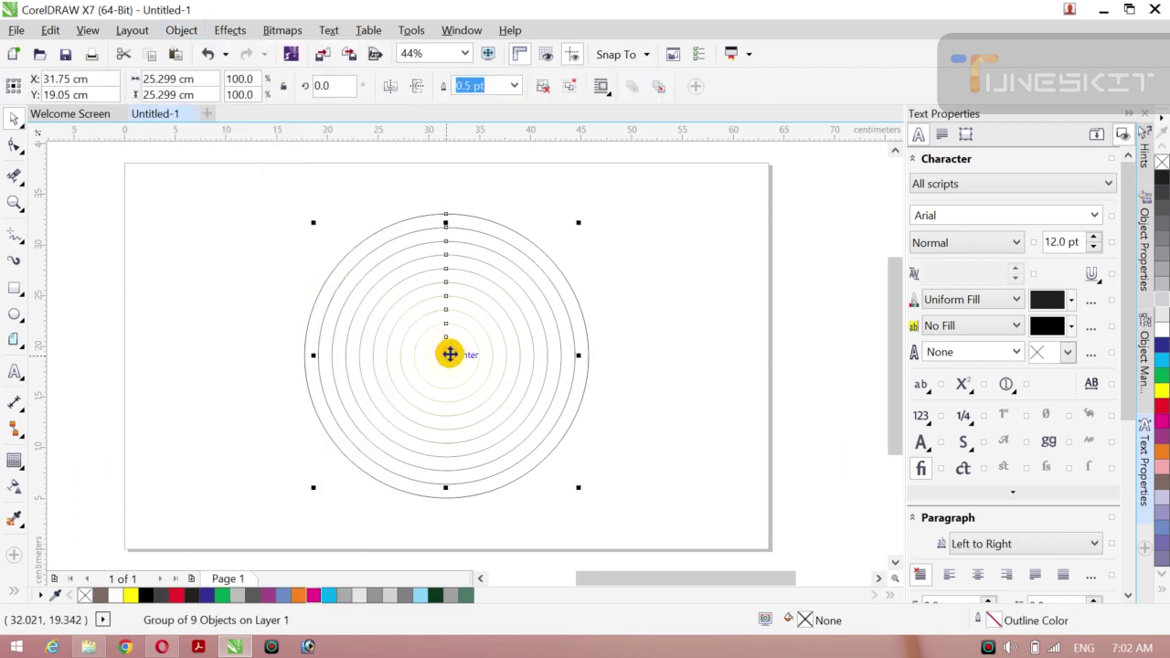
drag(450, 353, 245, 340)
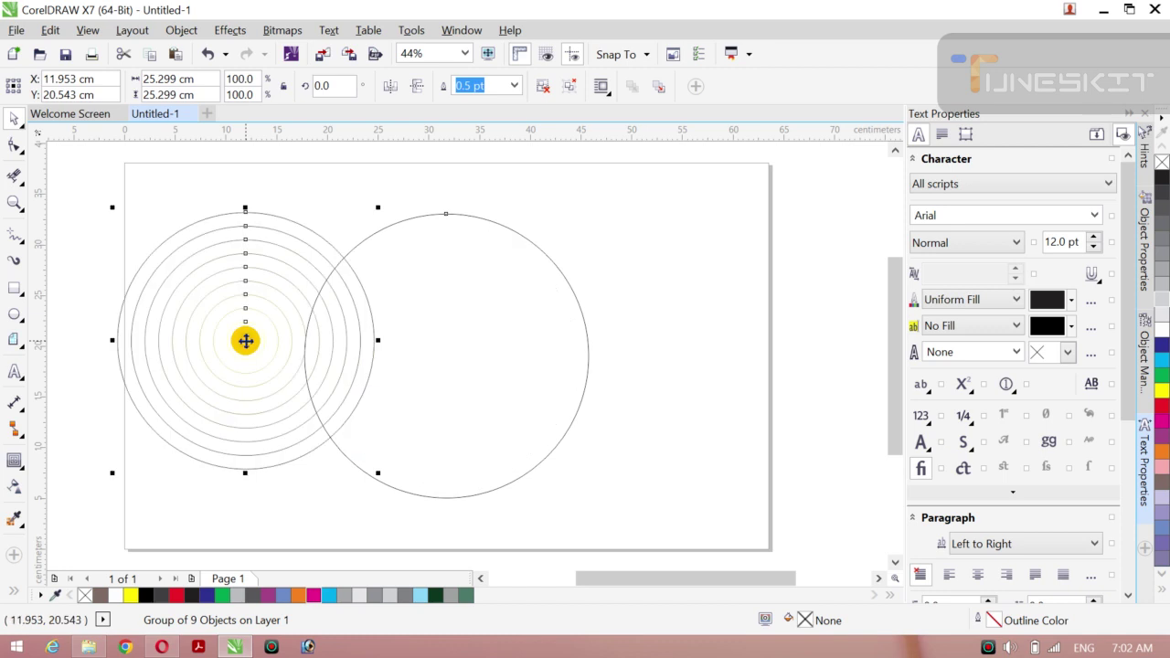
key(ctrl+z)
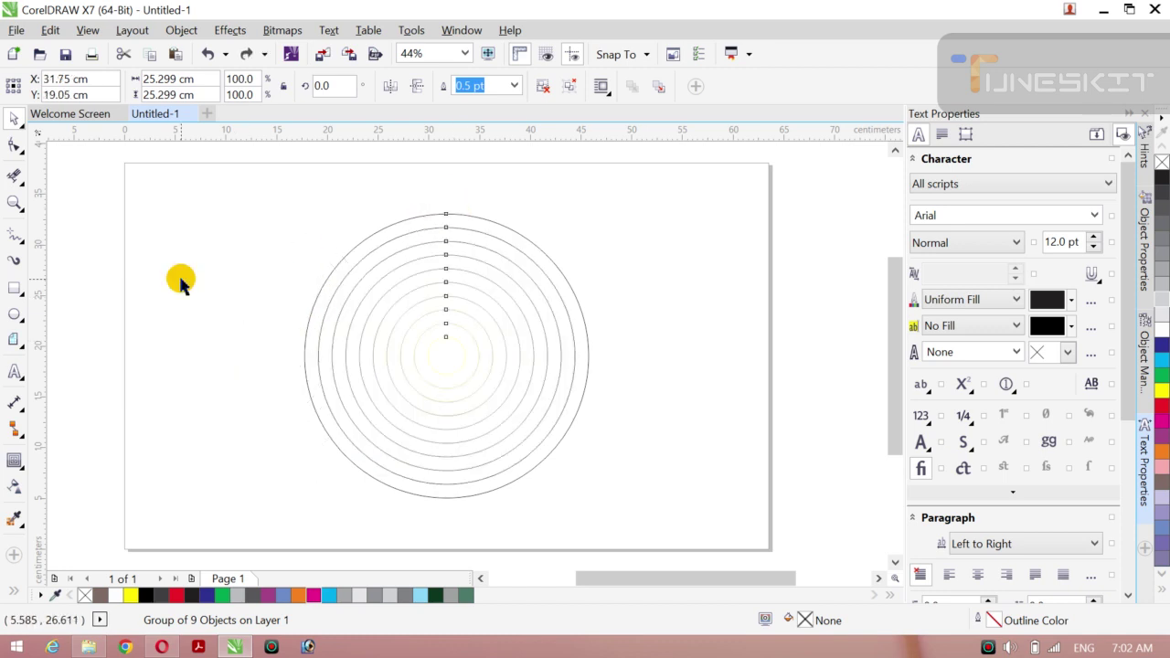
Step: Select the group of inner circles and ungroup it into separate objects
click(180, 284)
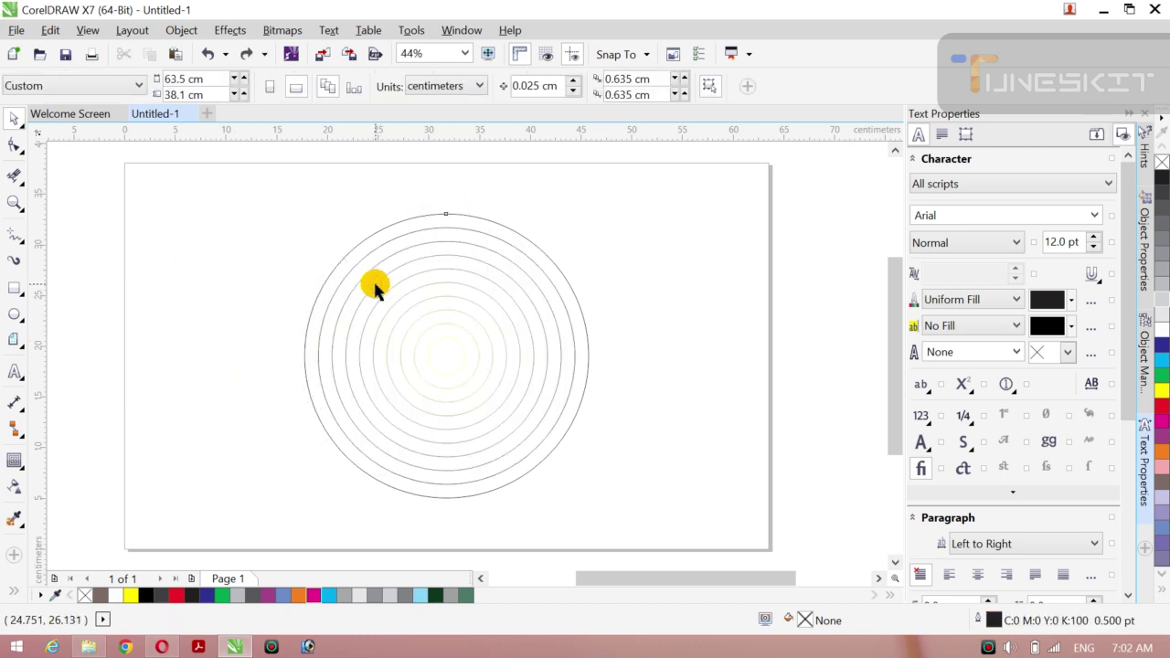
click(375, 285)
right_click(375, 284)
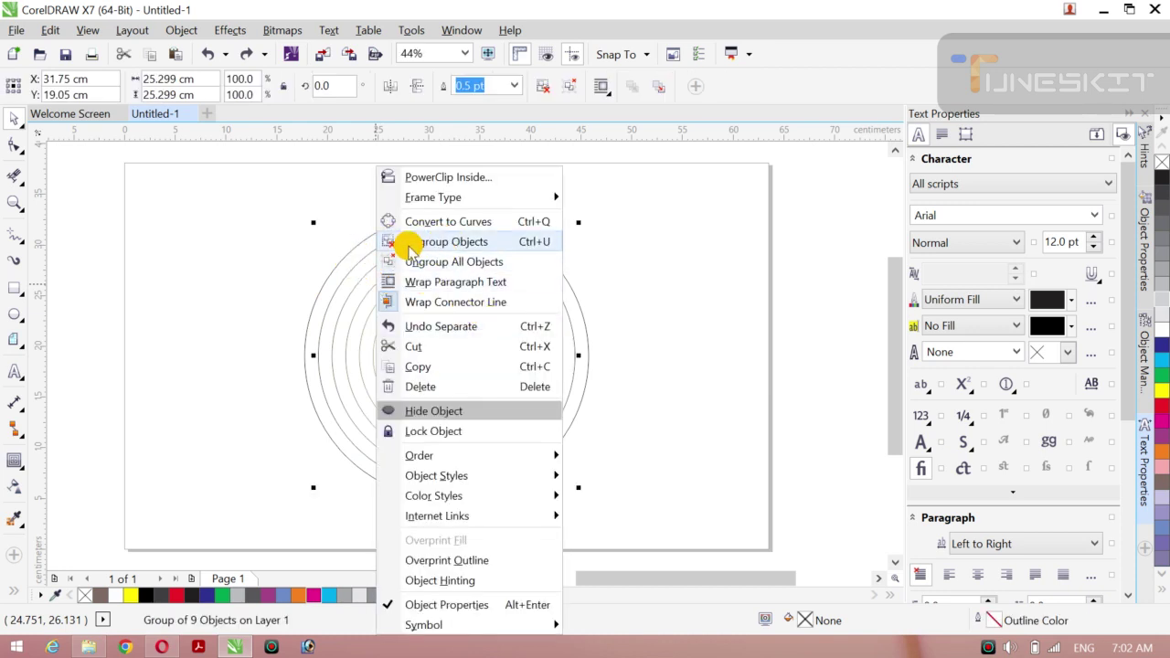
click(491, 243)
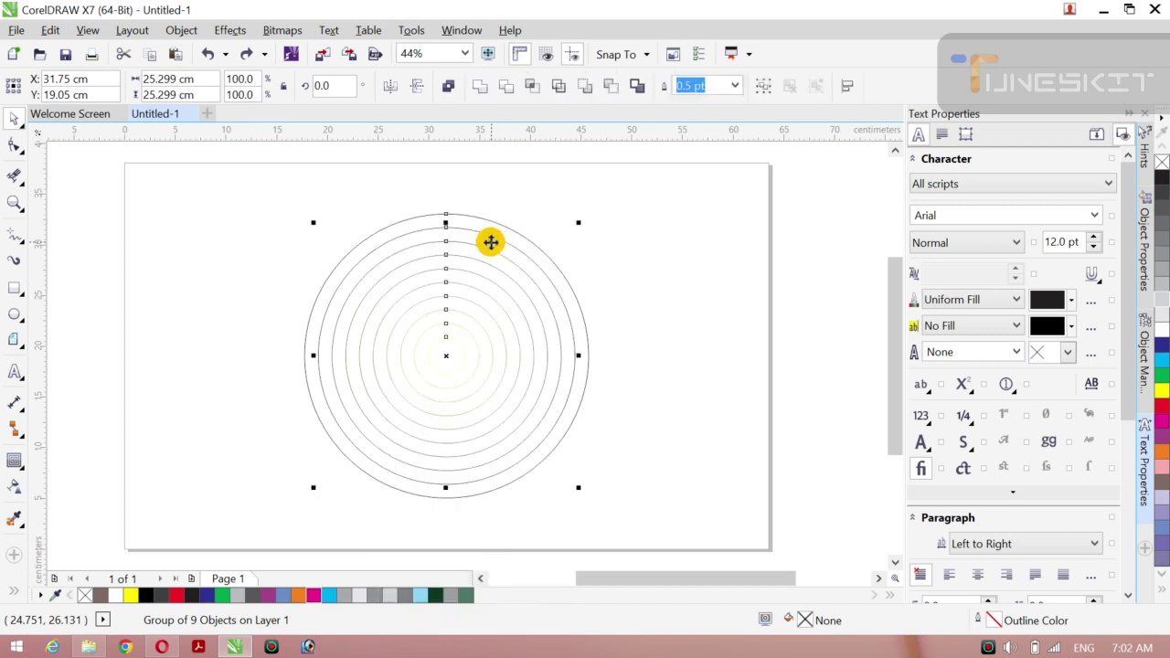
Step: Try moving the ungrouped inner circles together, undo the move and clear the selection
drag(446, 357, 367, 326)
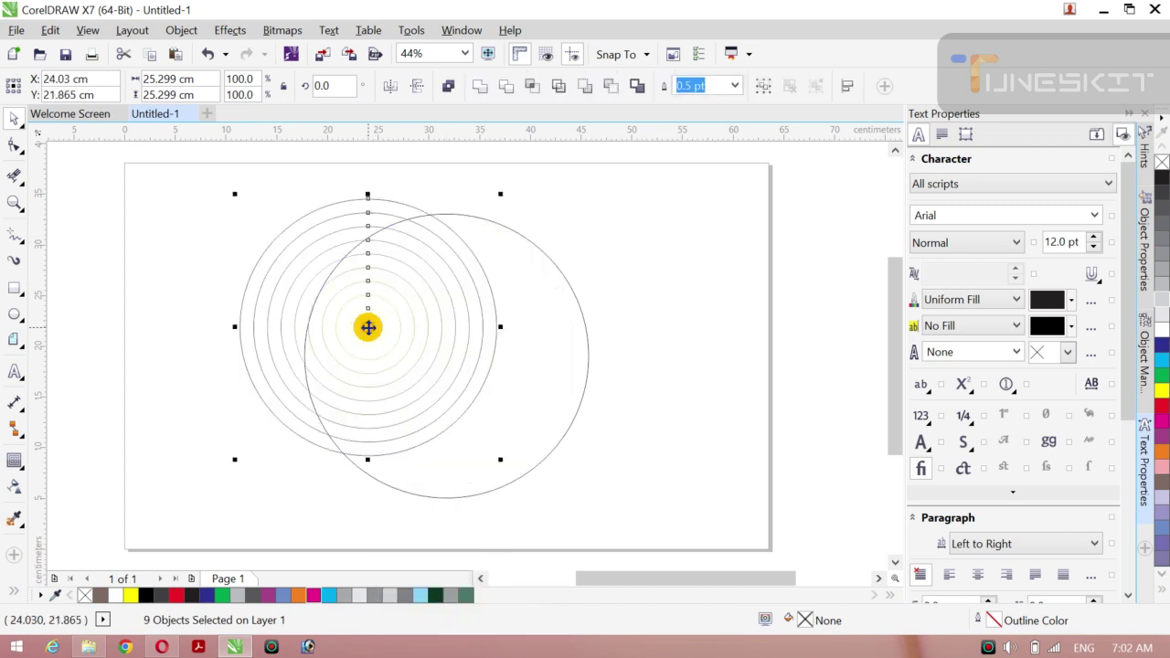
key(ctrl+z)
click(230, 305)
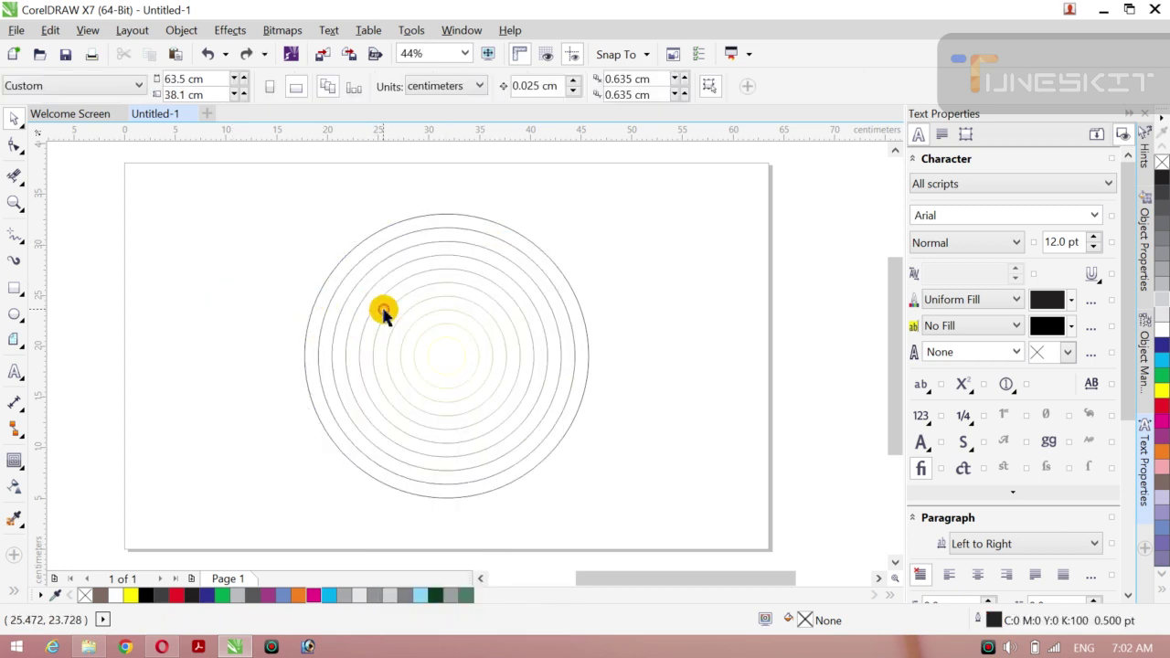
Step: Try moving two of the inner circles out of the concentric set one at a time, undoing each move
click(384, 313)
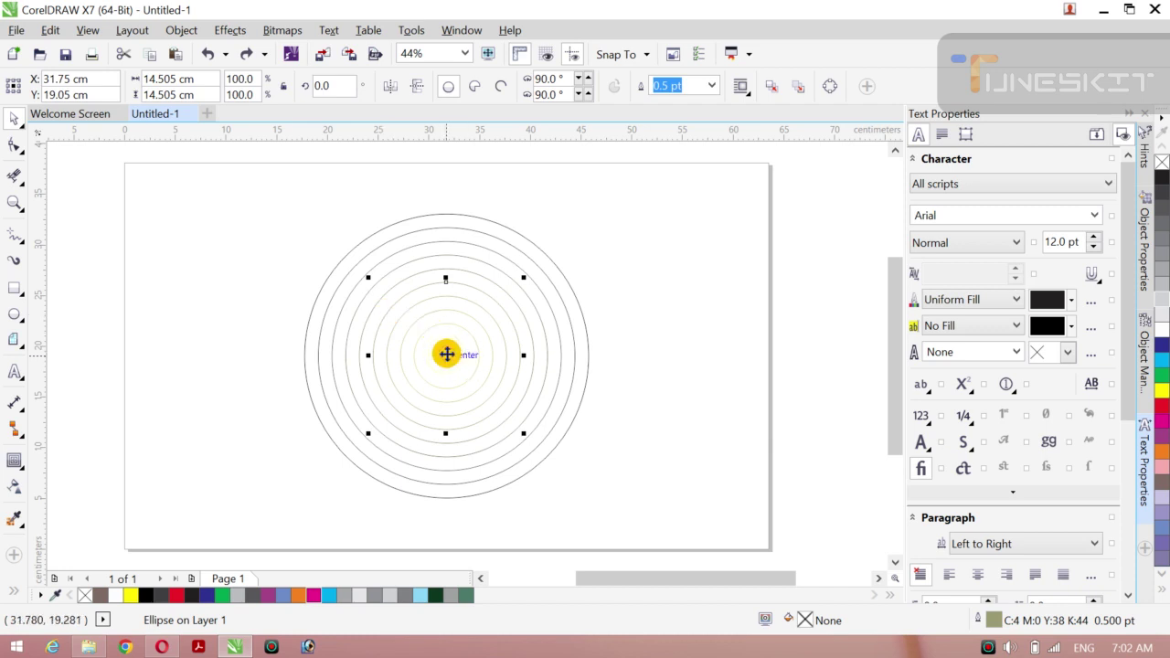
drag(447, 355, 271, 329)
key(ctrl+z)
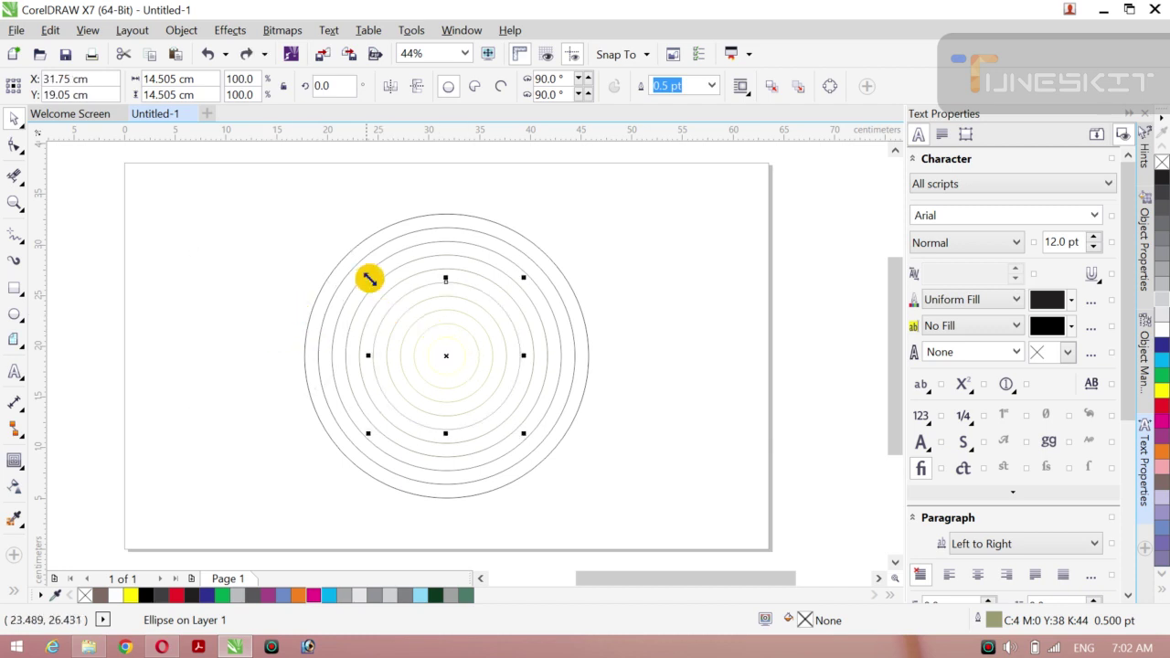
click(400, 277)
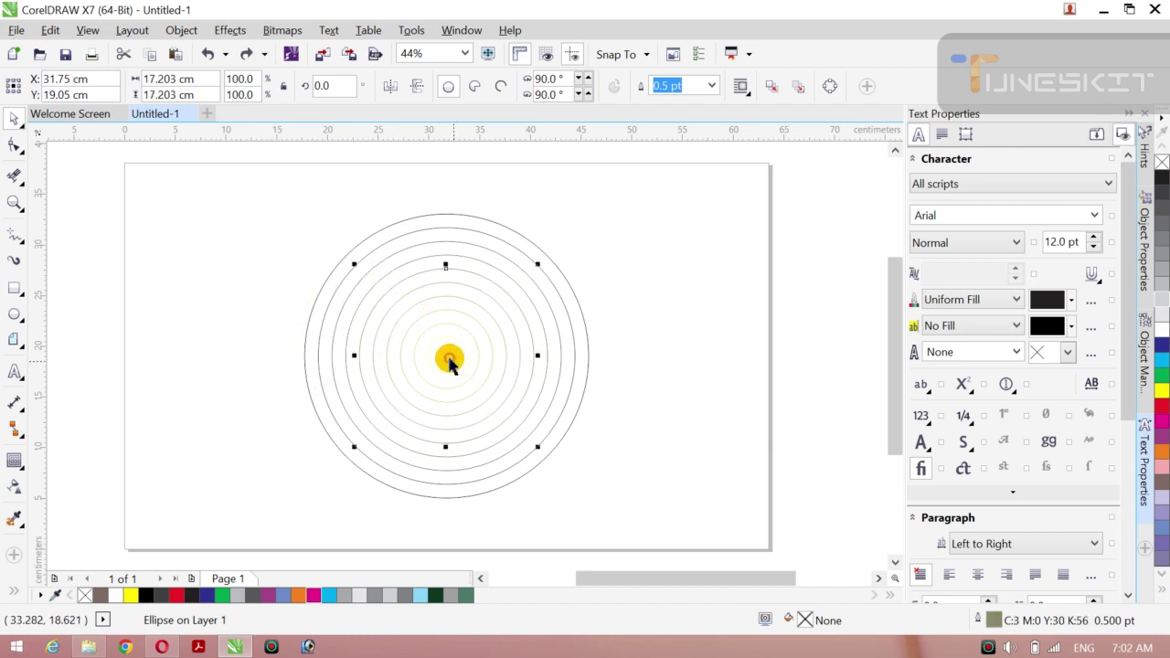
drag(449, 350, 405, 348)
key(ctrl+z)
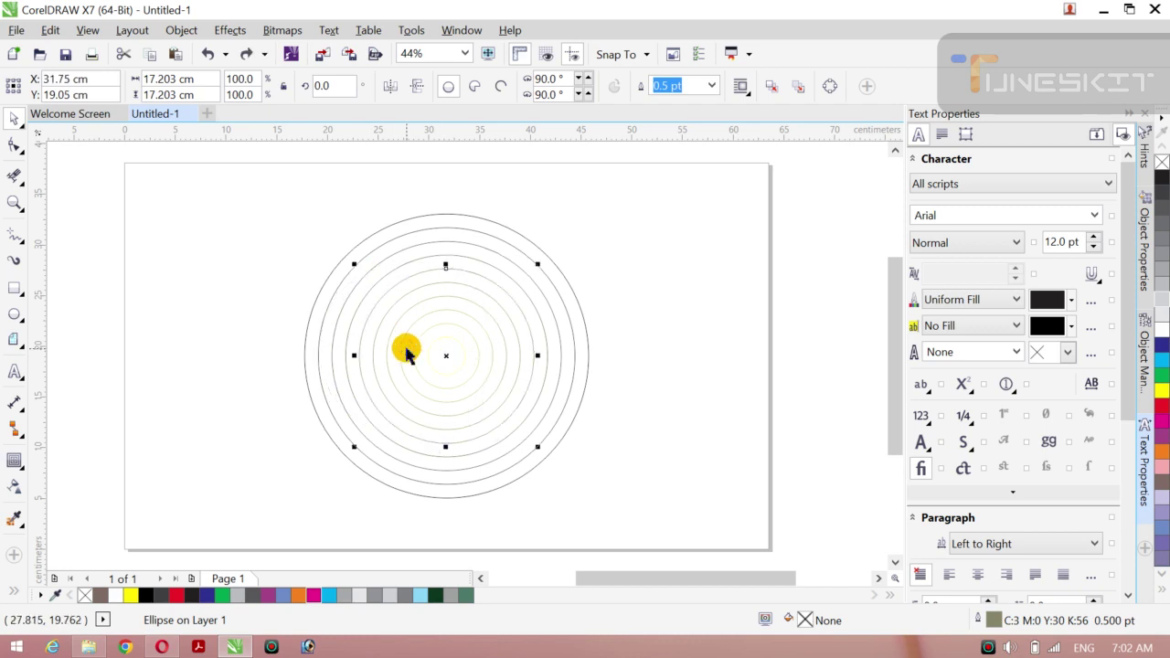
Step: Try shifting the selected circle's rotation centre to its left edge, and return the inner circles to one group
click(447, 351)
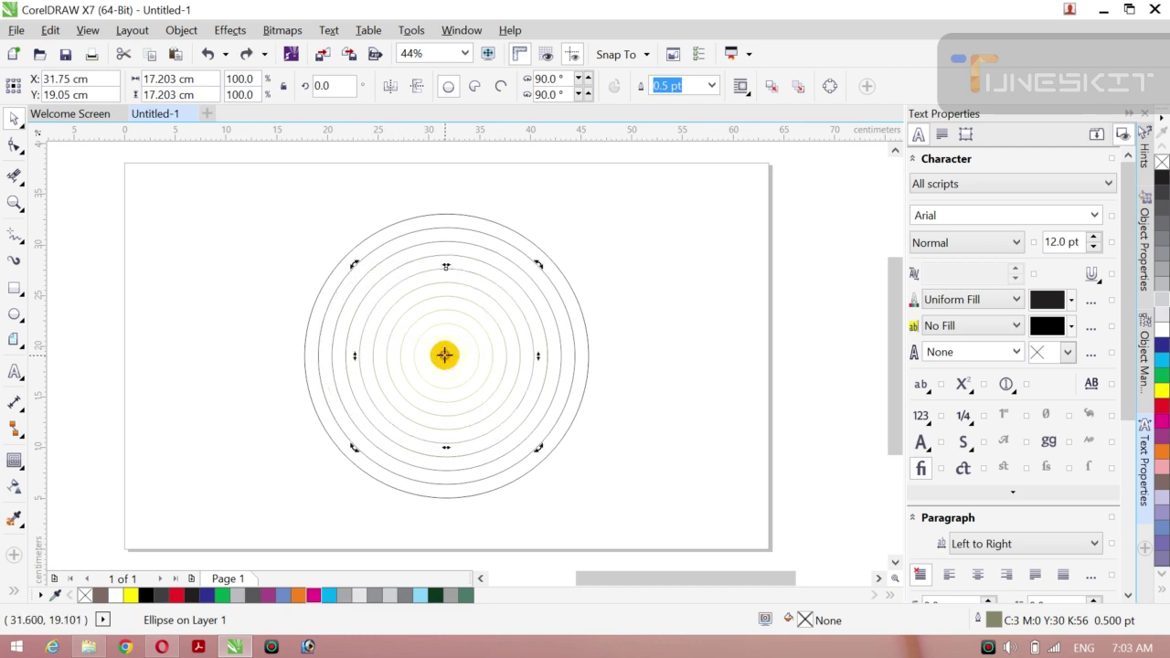
drag(444, 354, 360, 356)
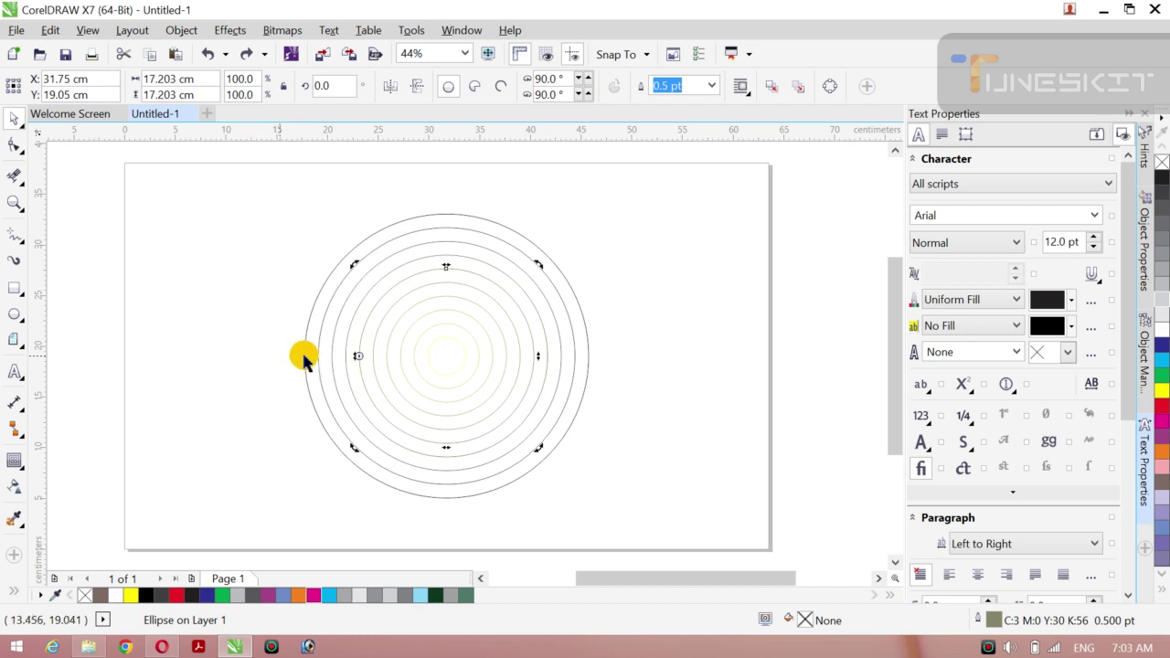
key(ctrl+a)
key(ctrl+g)
click(274, 358)
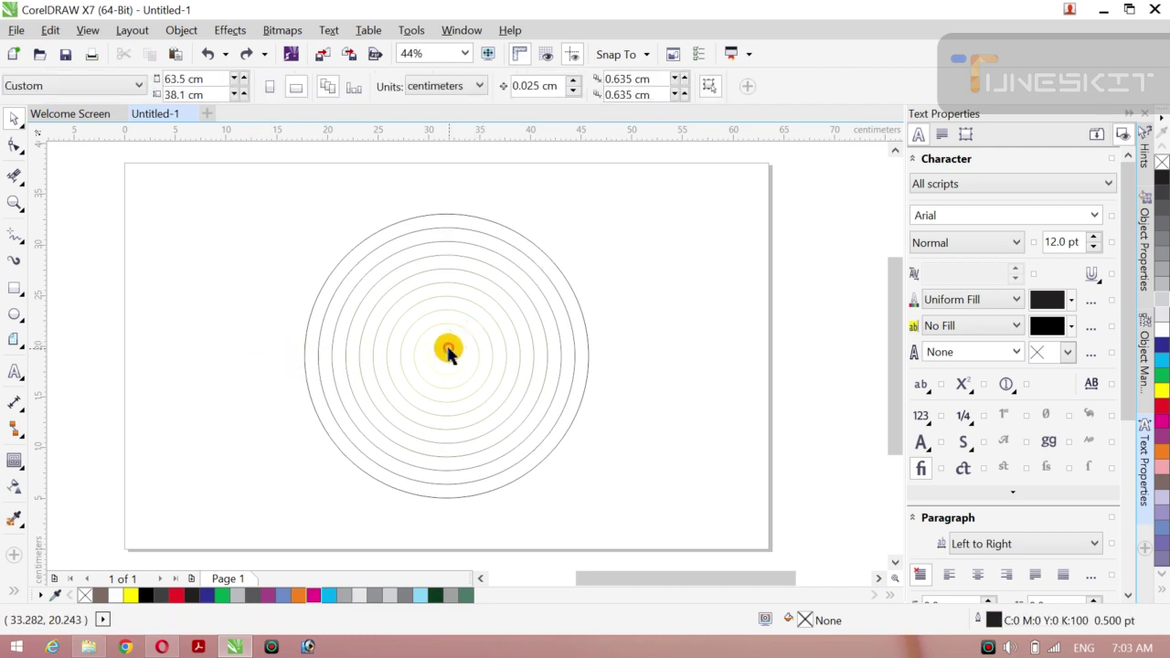
Step: Try moving the group of inner circles to the left of the outer circle, and undo the move
click(448, 349)
drag(445, 358, 352, 369)
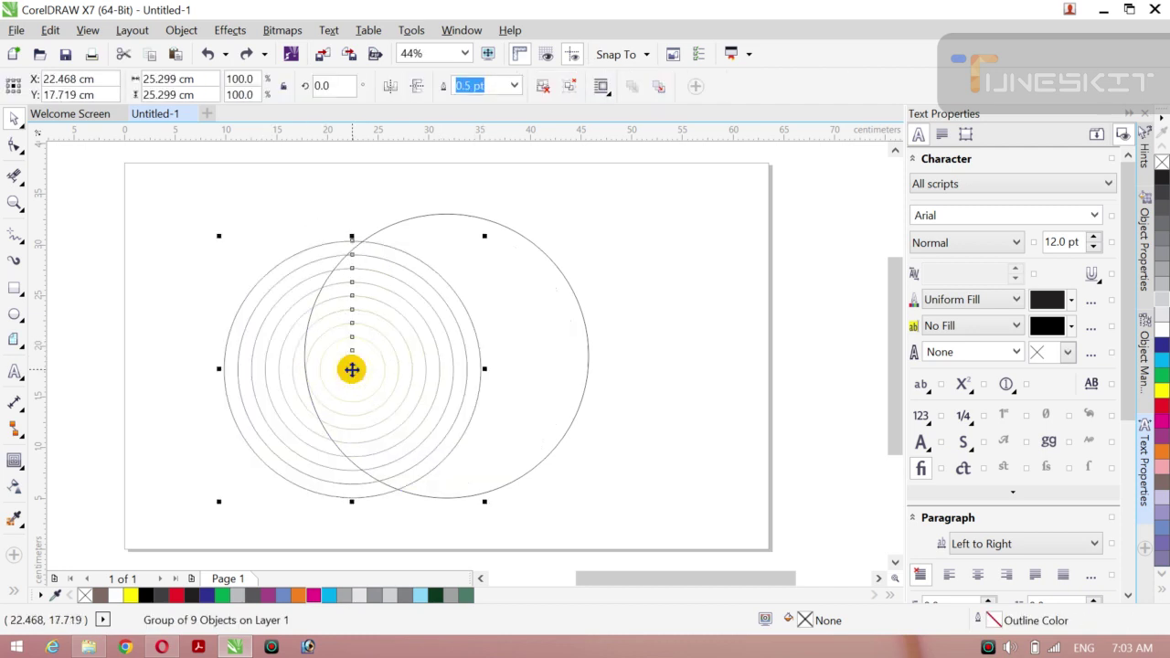
right_click(347, 371)
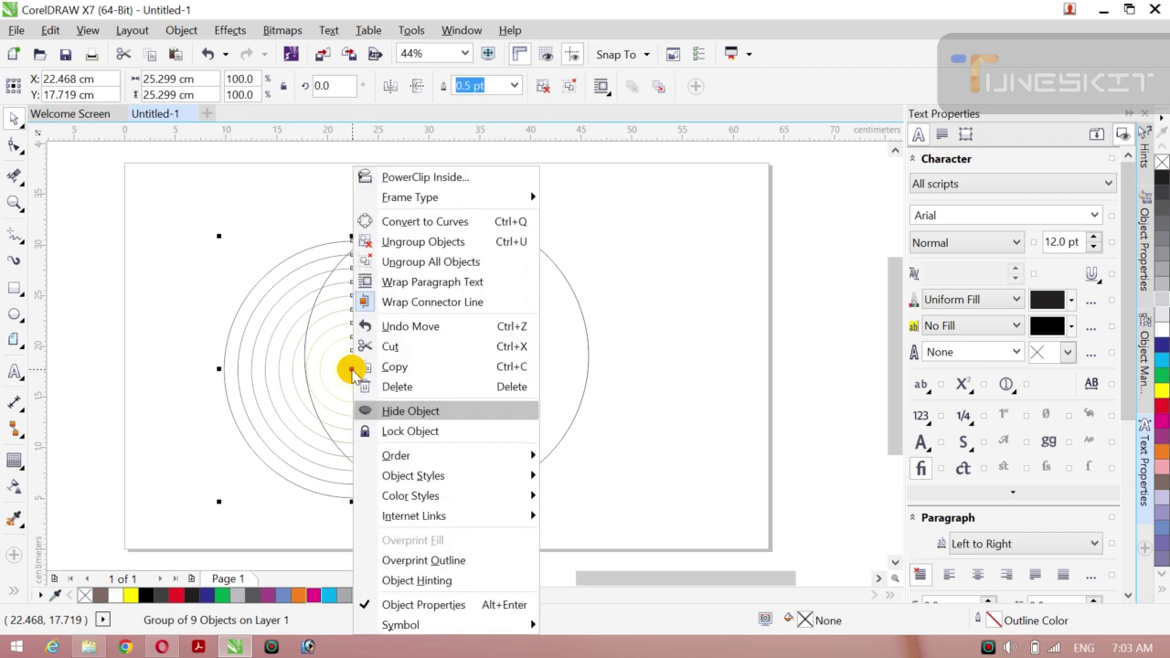
key(Escape)
key(ctrl+z)
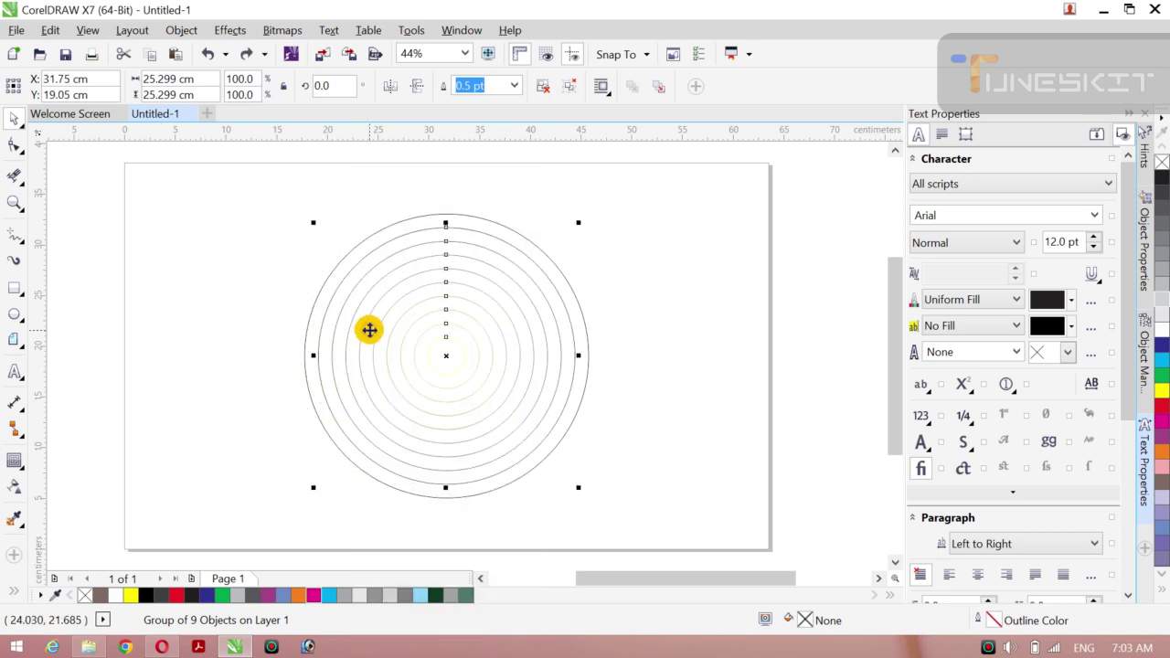
Step: Ungroup the inner circles into separate objects and clear the selection
right_click(448, 354)
click(554, 243)
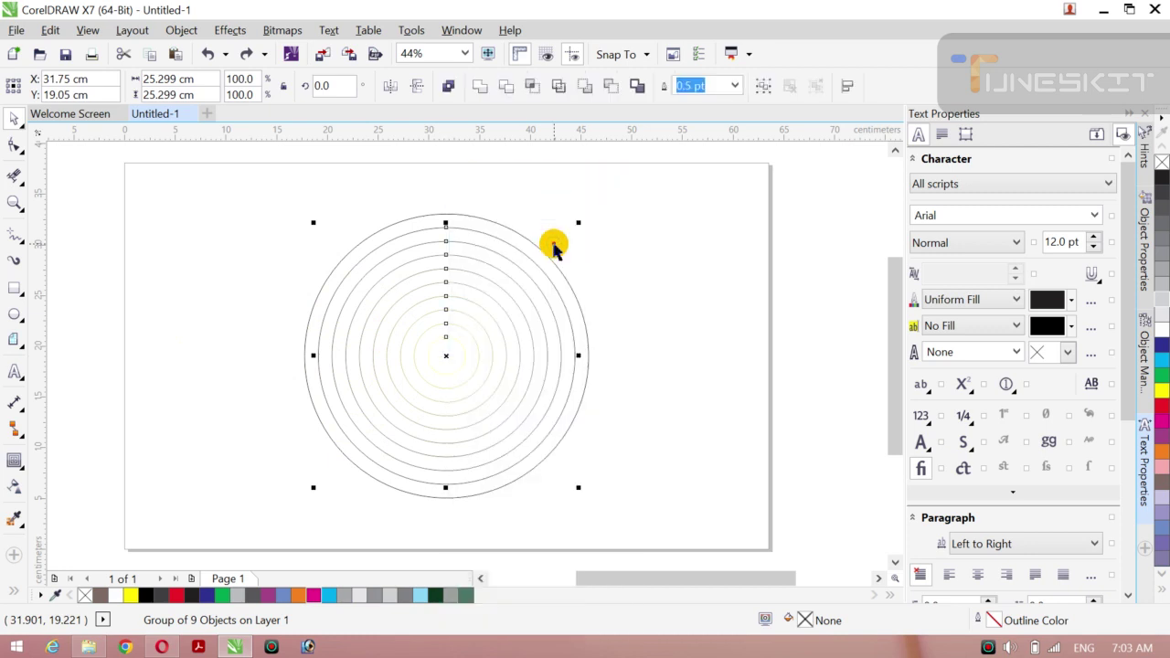
click(191, 306)
Step: Try moving a mid-sized circle and the smallest circle separately, undo each move and clear the selection
click(398, 349)
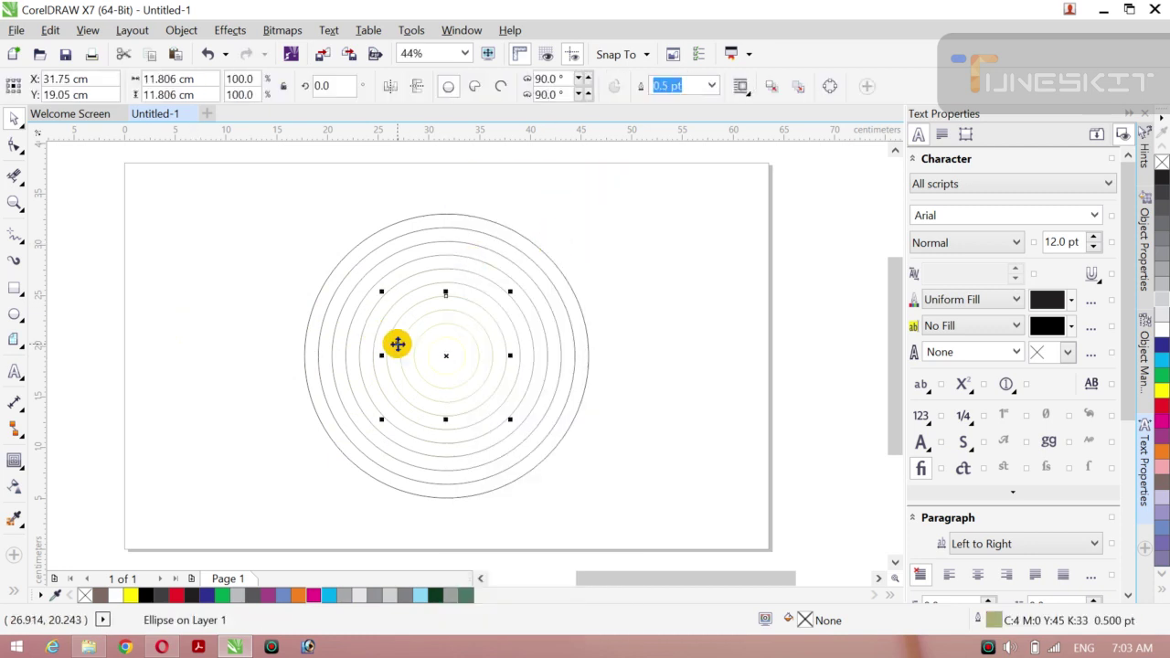
drag(397, 344, 295, 340)
key(ctrl+z)
click(220, 315)
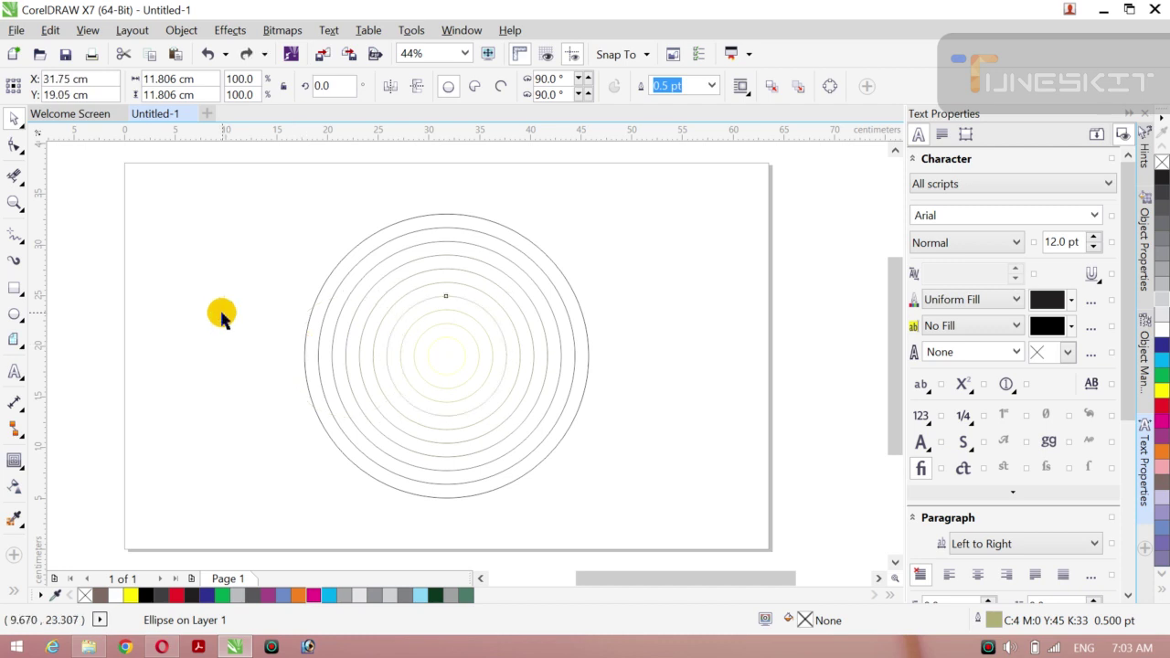
click(426, 244)
drag(445, 374, 386, 373)
key(ctrl+z)
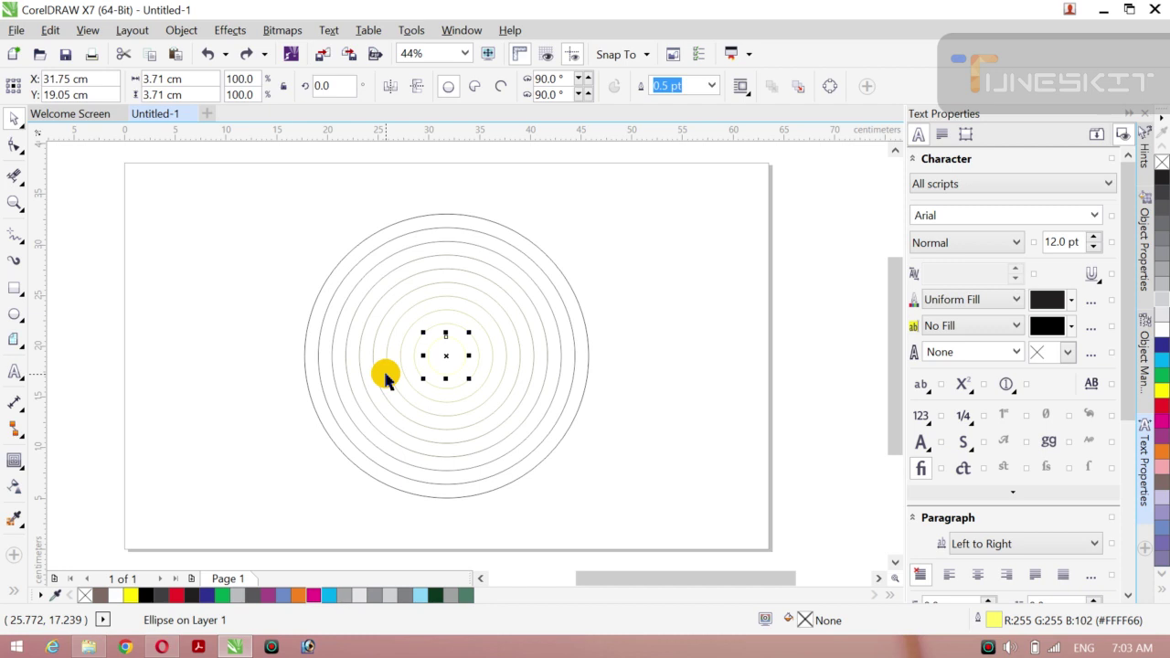
click(186, 192)
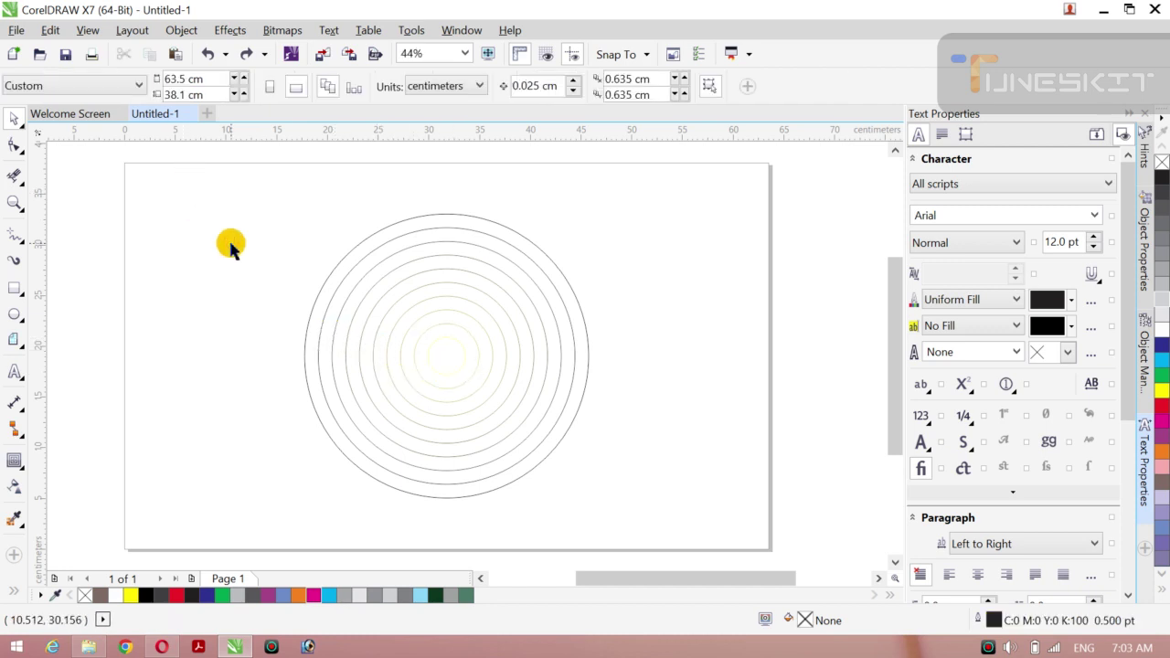
Step: Select all the circles and try aligning them by their top edges and by their bottom edges, undoing each alignment
key(ctrl+a)
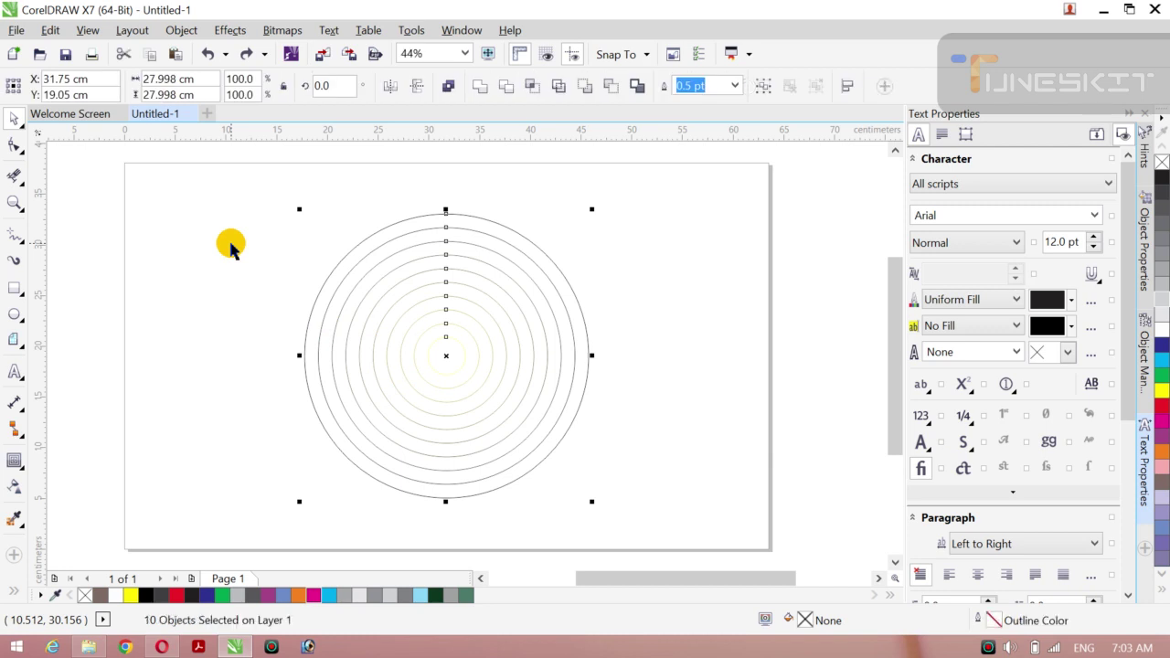
key(t)
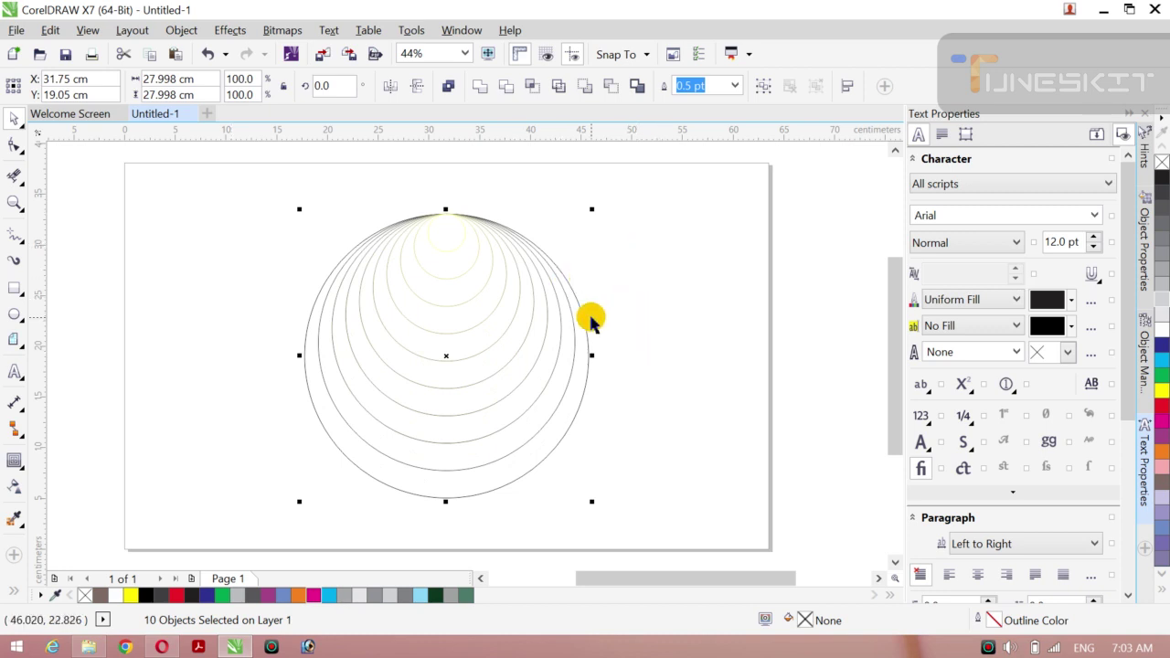
key(ctrl+z)
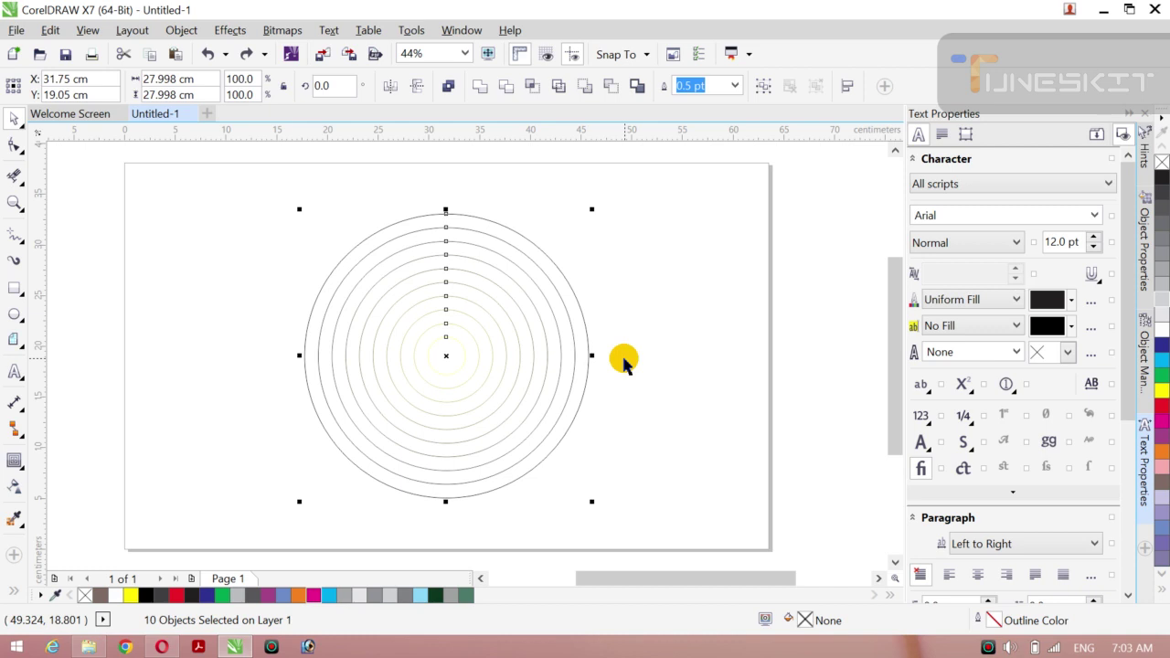
key(b)
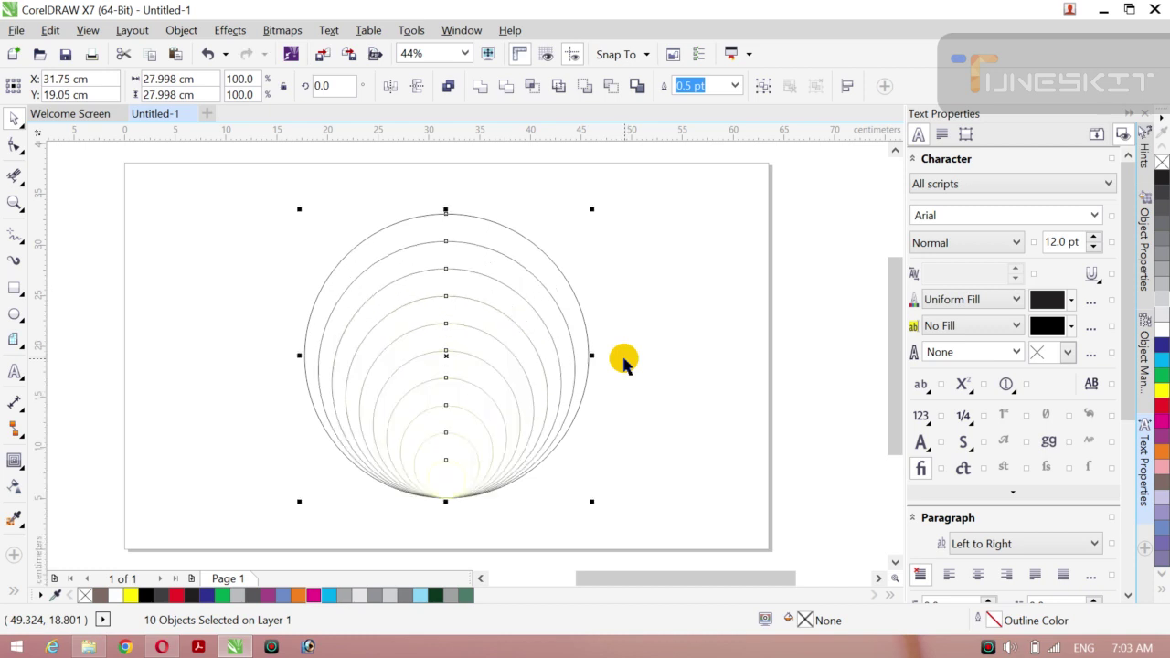
key(ctrl+z)
Step: Try aligning the circles by their left edges and by their right edges, returning them to the concentric arrangement each time
key(l)
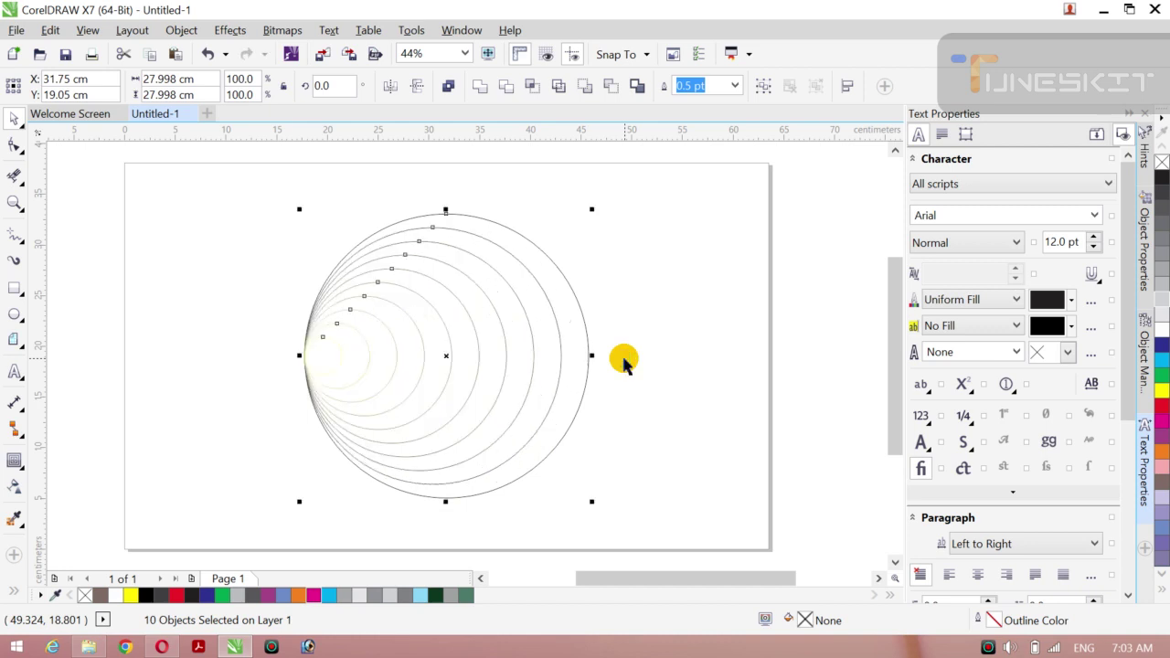
key(c)
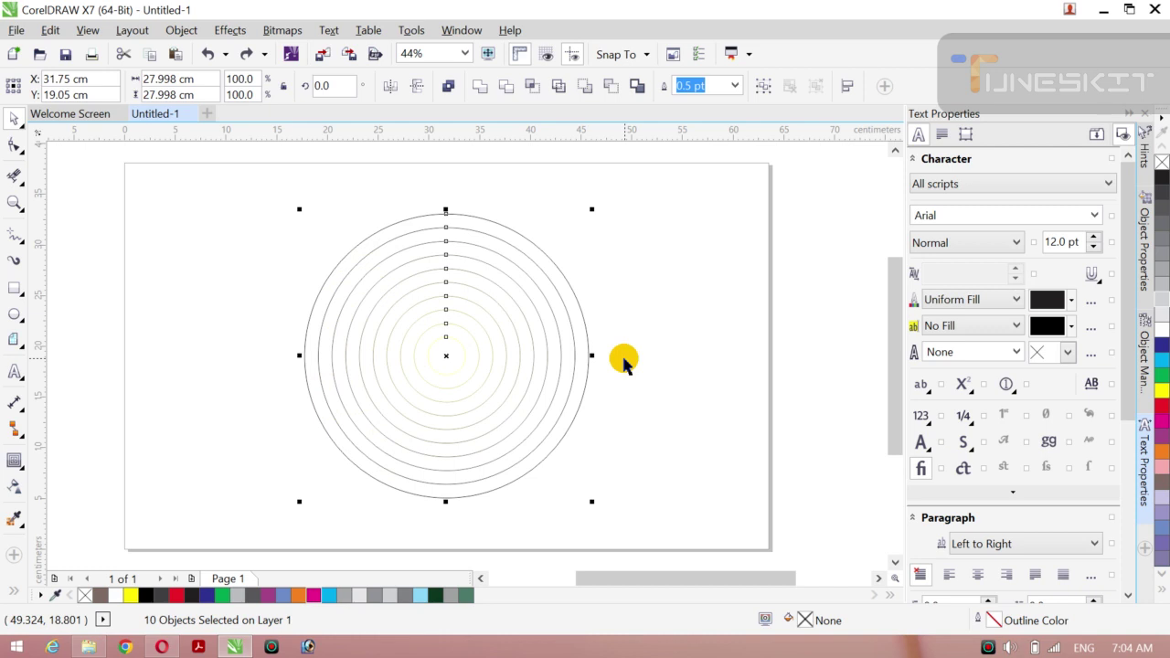
key(r)
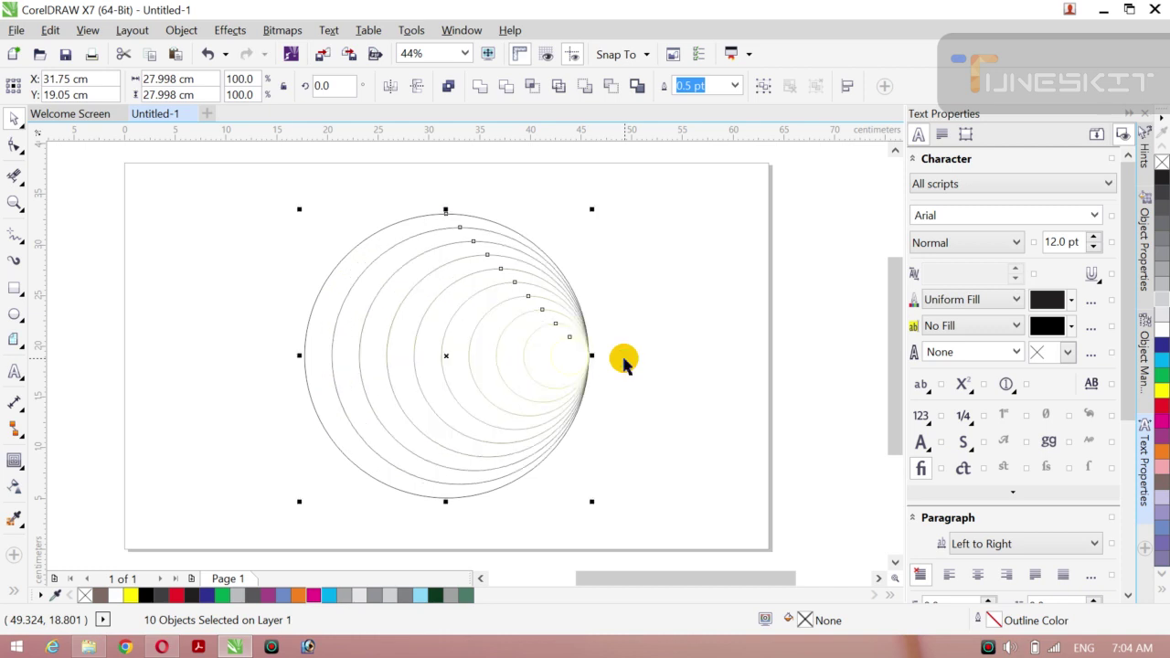
key(ctrl+z)
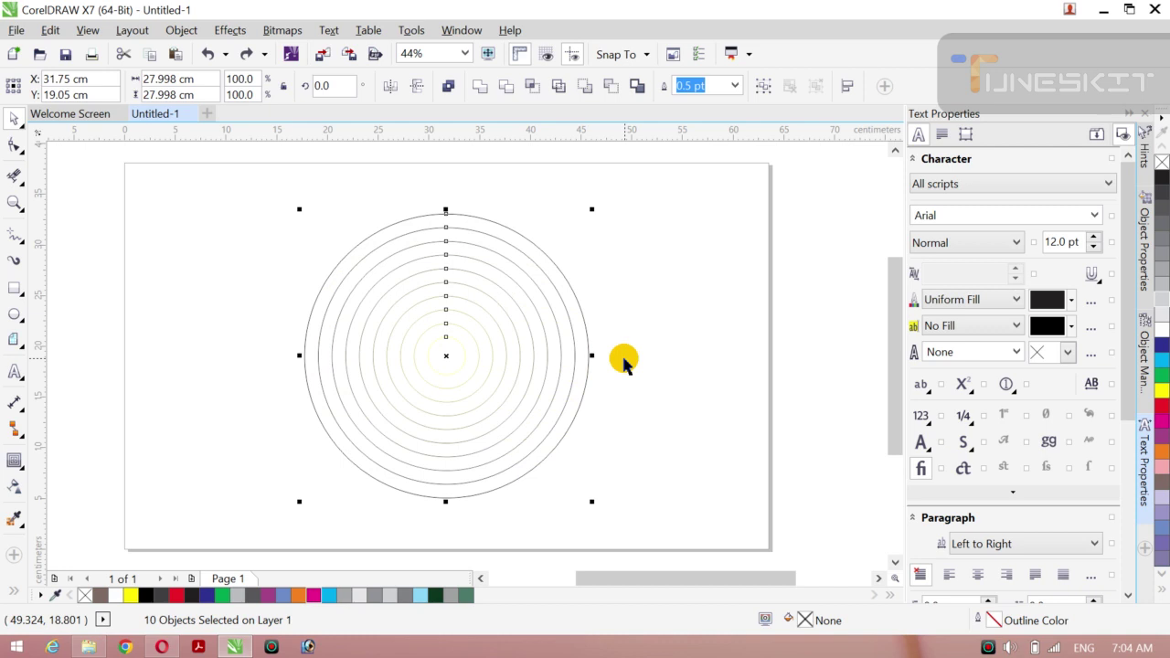
Step: Align all the circles by their top edges and clear the selection
key(t)
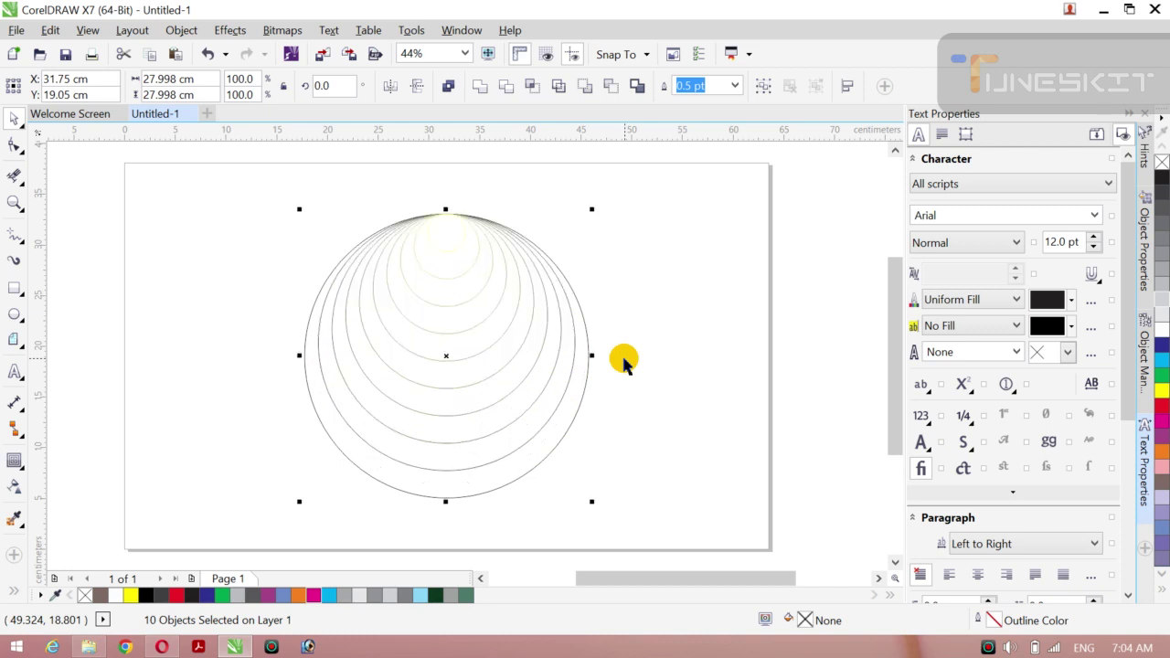
click(25, 131)
click(203, 225)
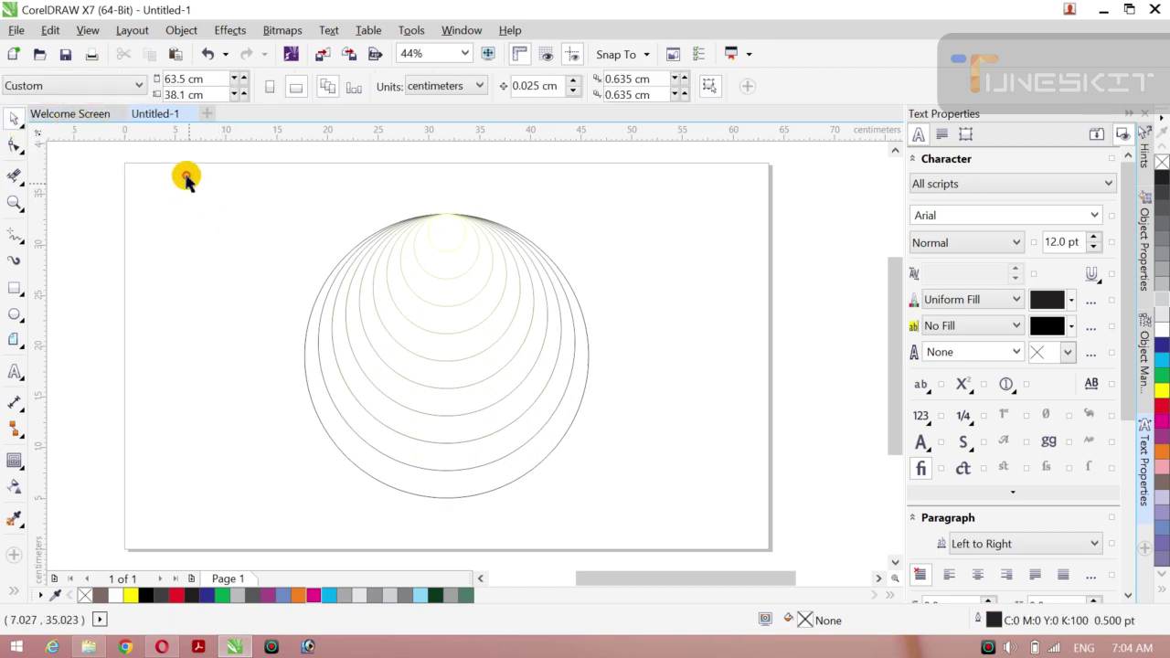
Step: Make a copy of all the top-aligned circles scaled about their centre to about 20.5 cm, and repeat the scaled duplication twice
drag(184, 174, 700, 546)
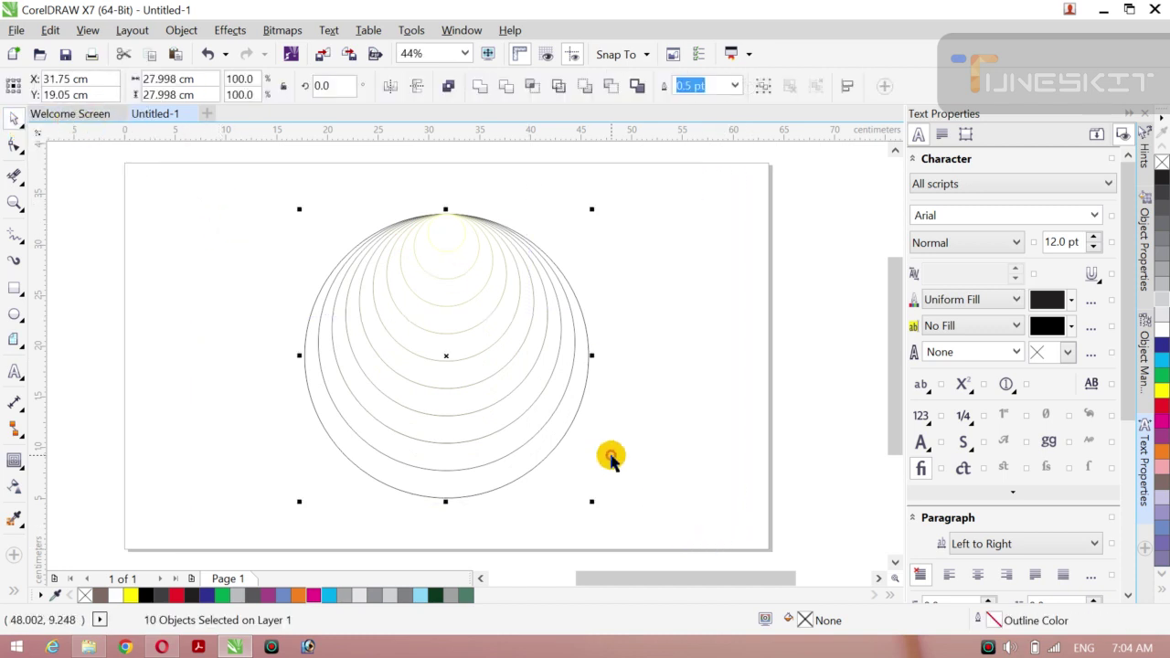
drag(594, 501, 554, 464)
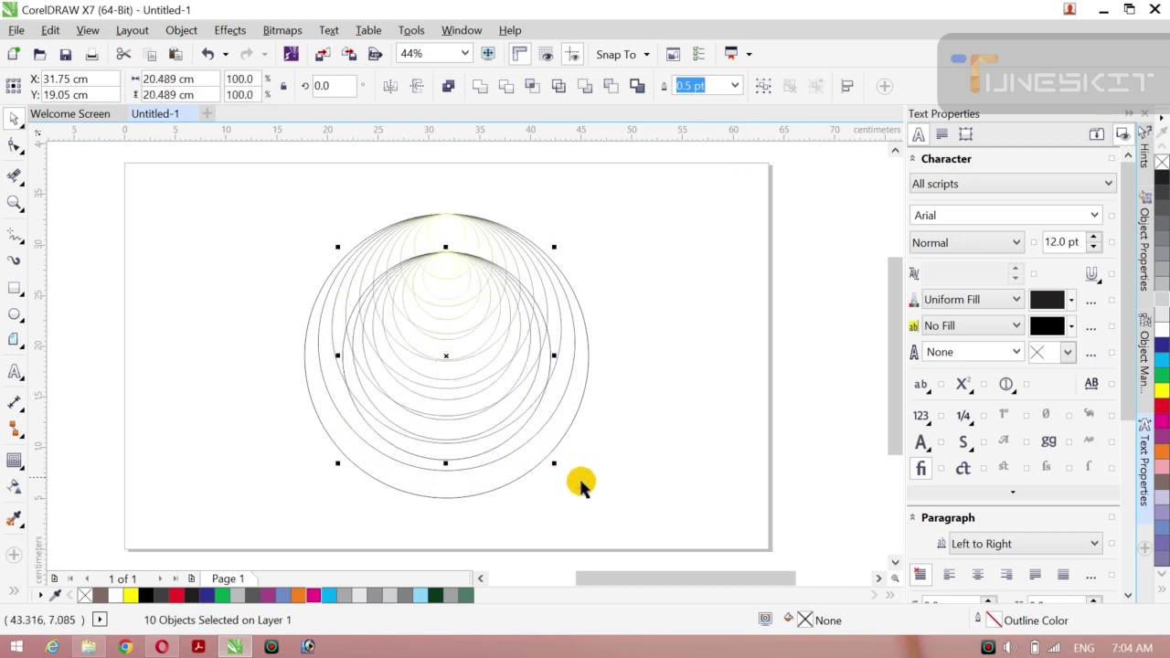
key(ctrl+r)
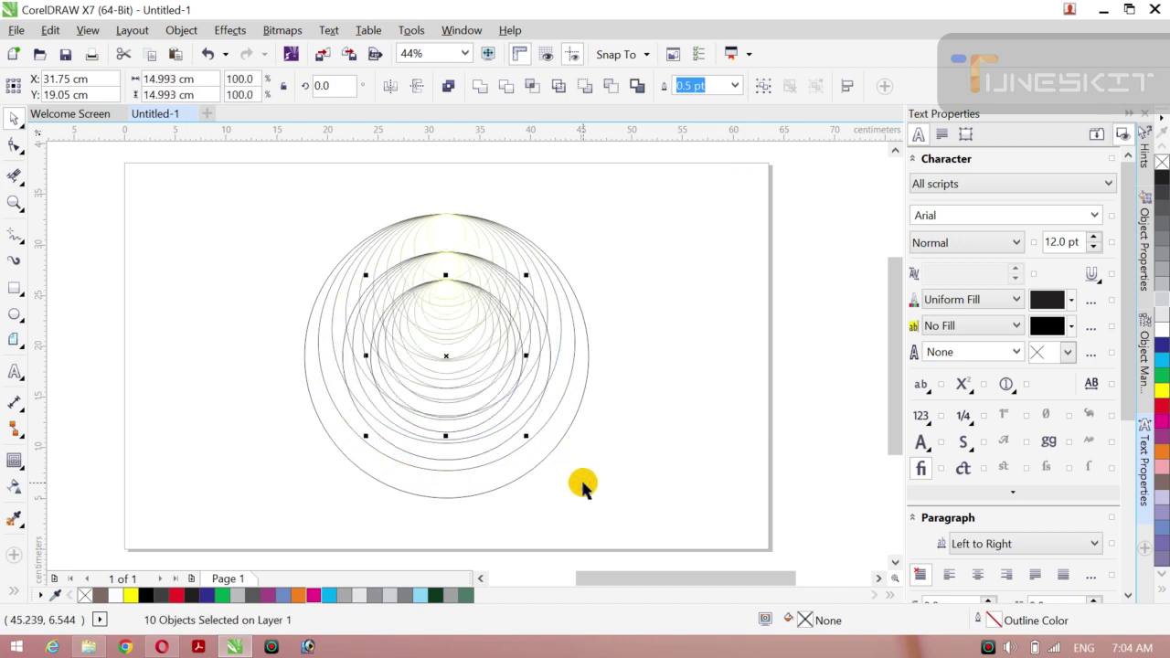
key(ctrl+r)
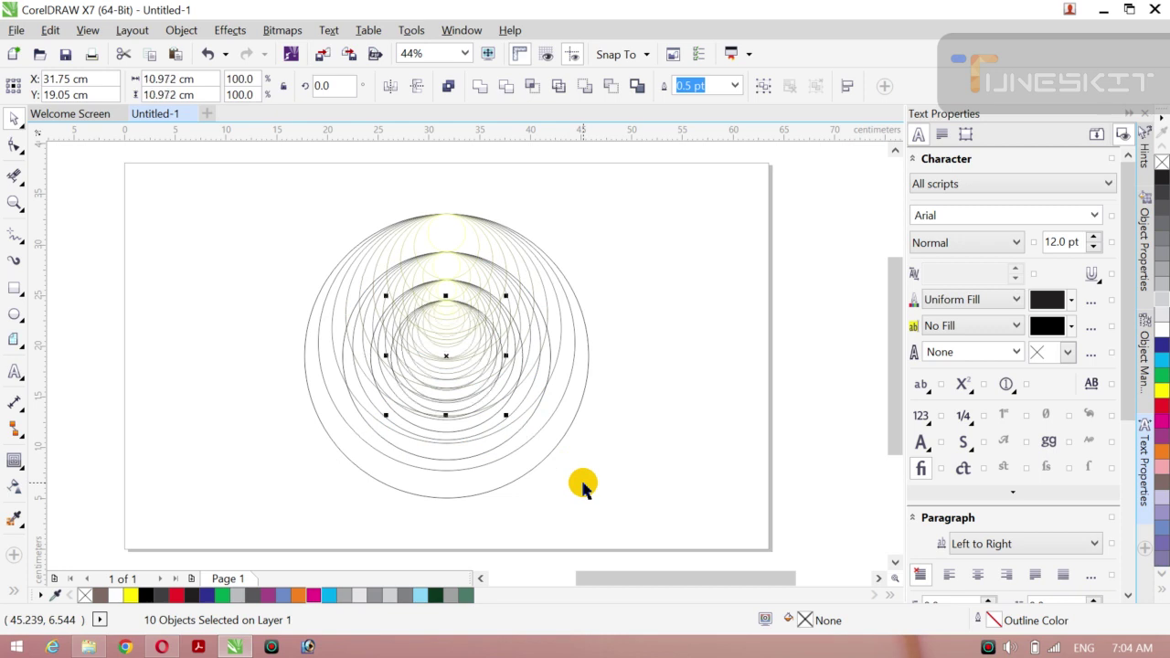
click(205, 384)
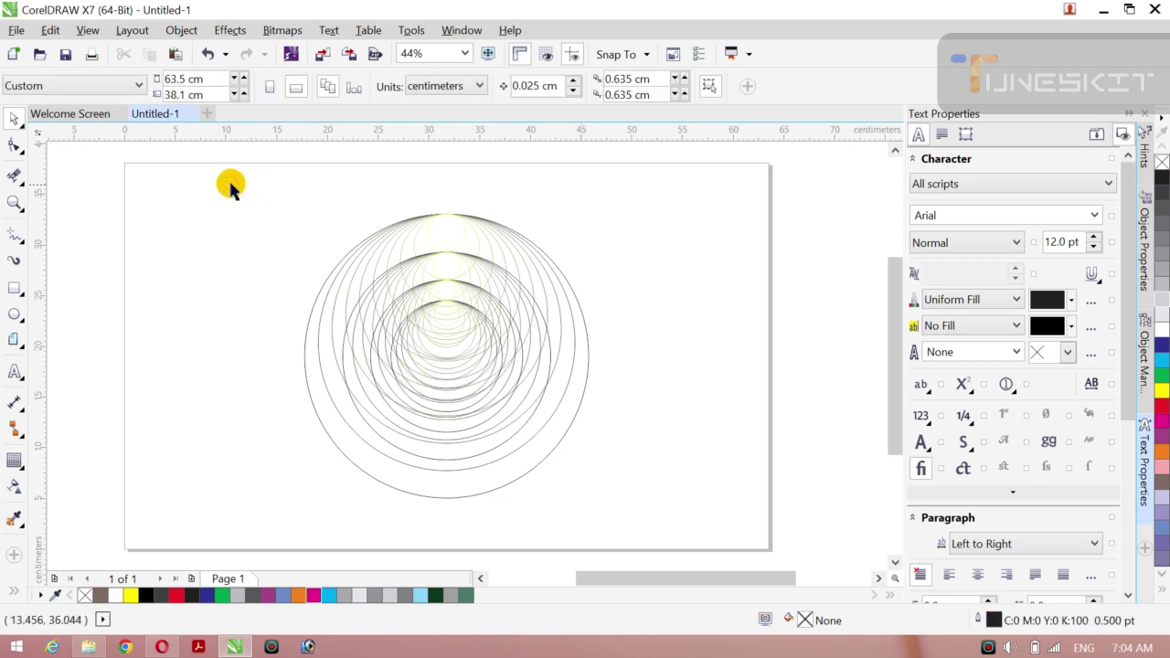
Step: Select all the original and duplicated circles, group them and clear the selection
drag(232, 184, 610, 519)
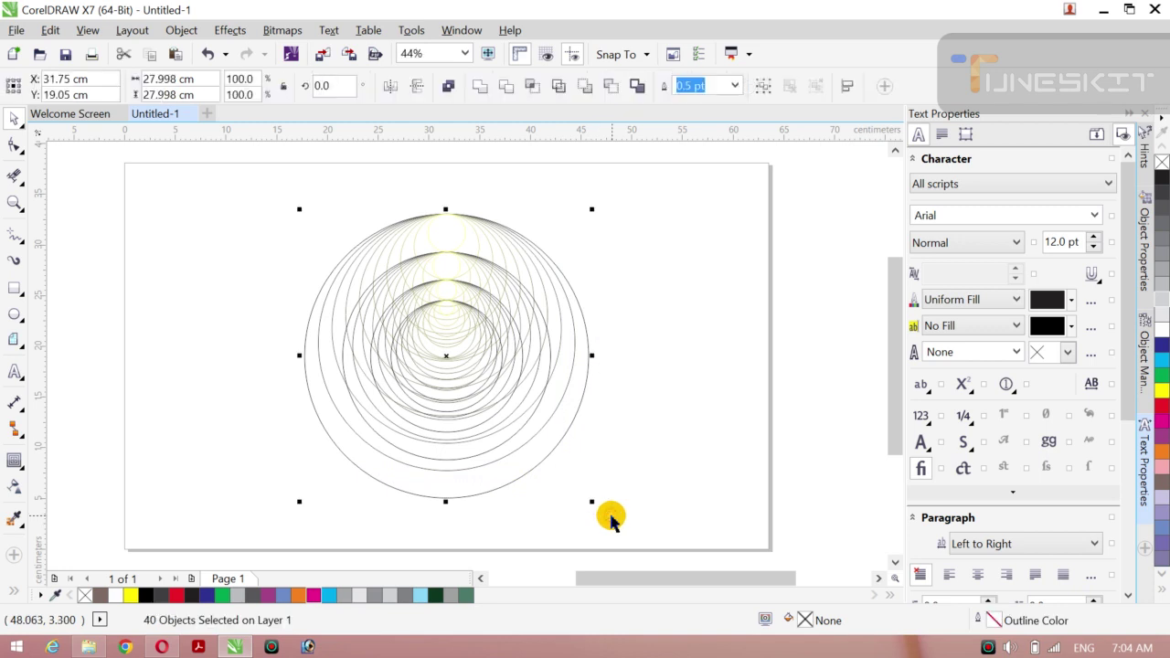
key(ctrl+g)
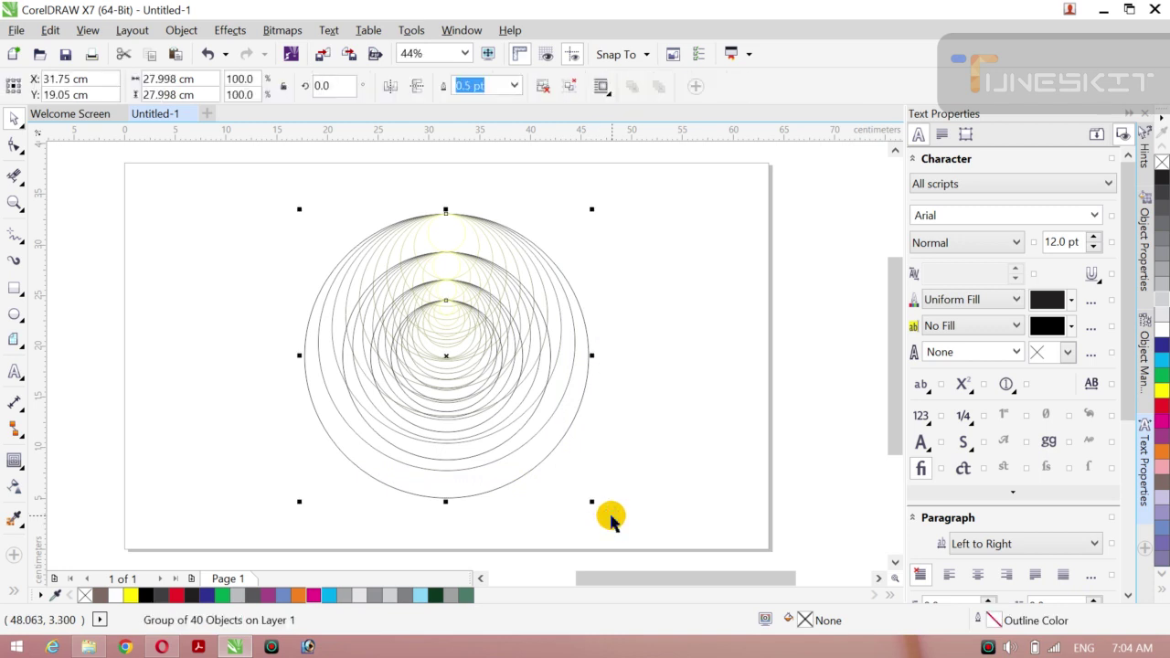
click(849, 470)
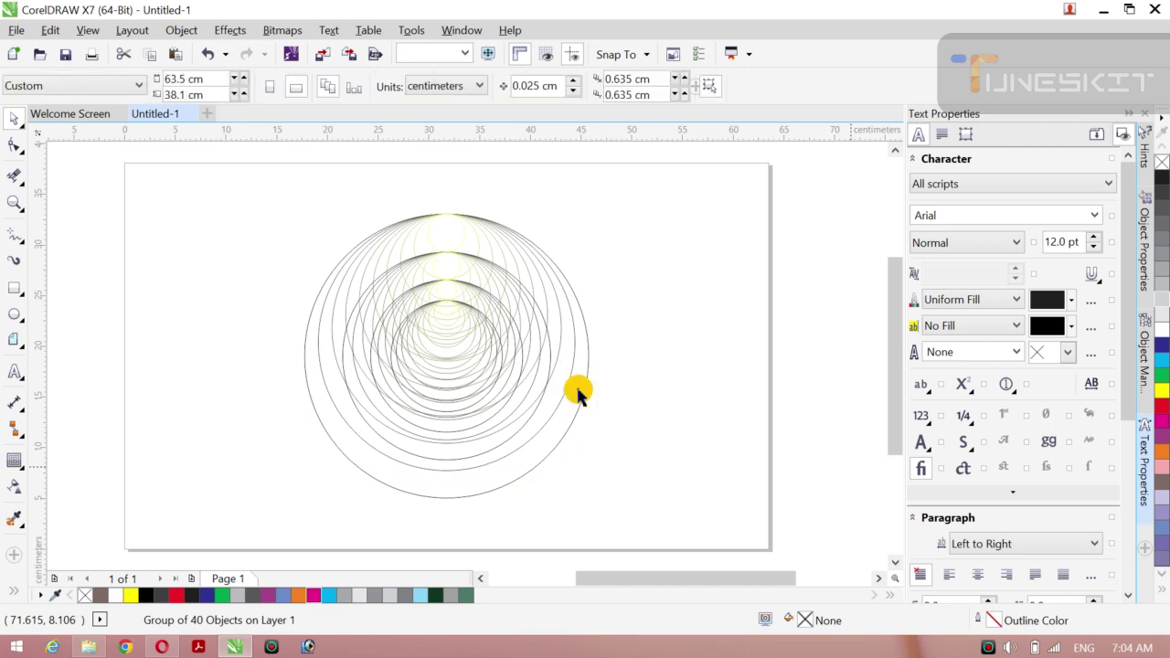
Step: Enlarge the grouped circle design slightly about its centre and clear the selection
click(450, 377)
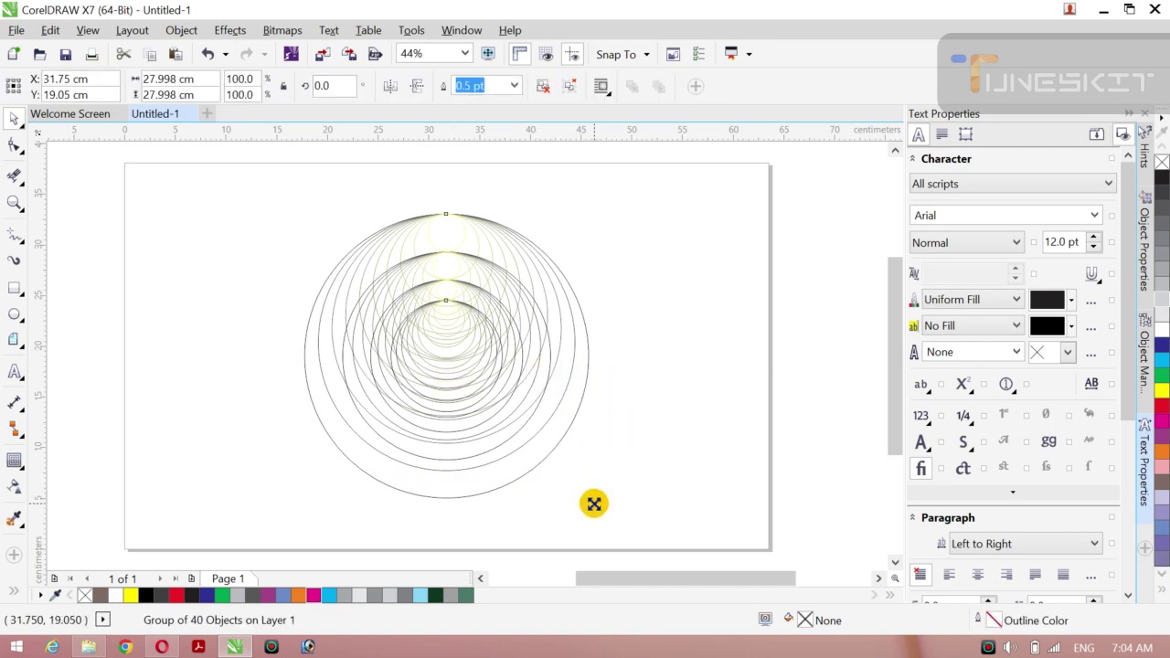
drag(594, 504, 611, 517)
click(641, 357)
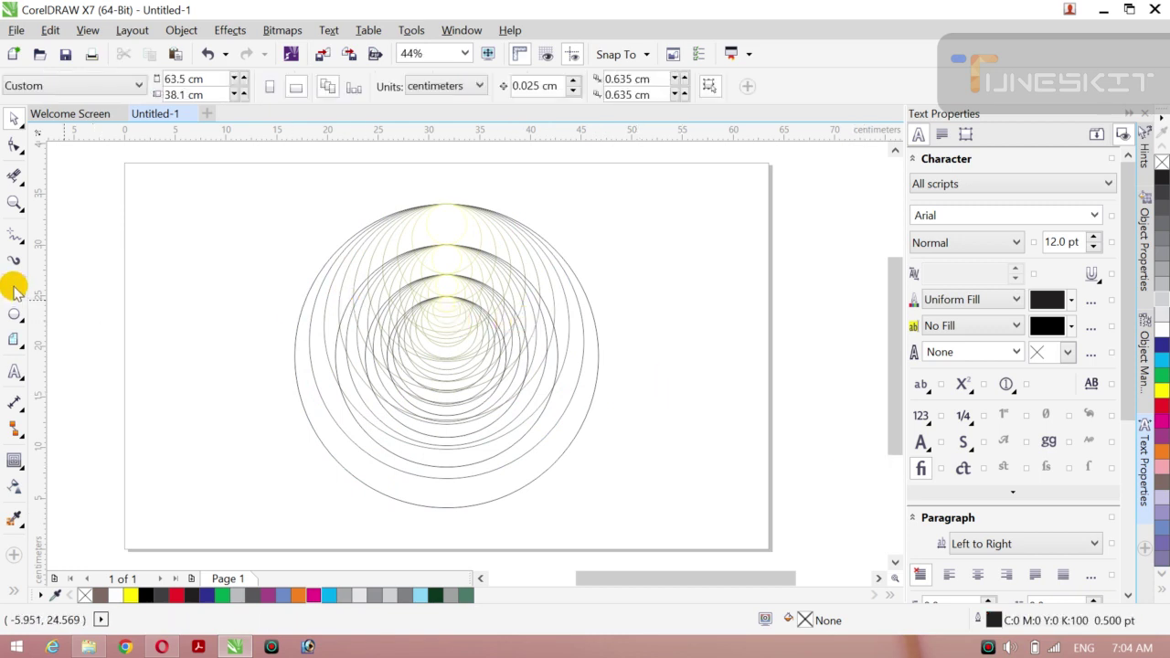
Step: Add a page-sized background rectangle and fill it yellow, comparing black and green fills before settling on yellow
double_click(14, 288)
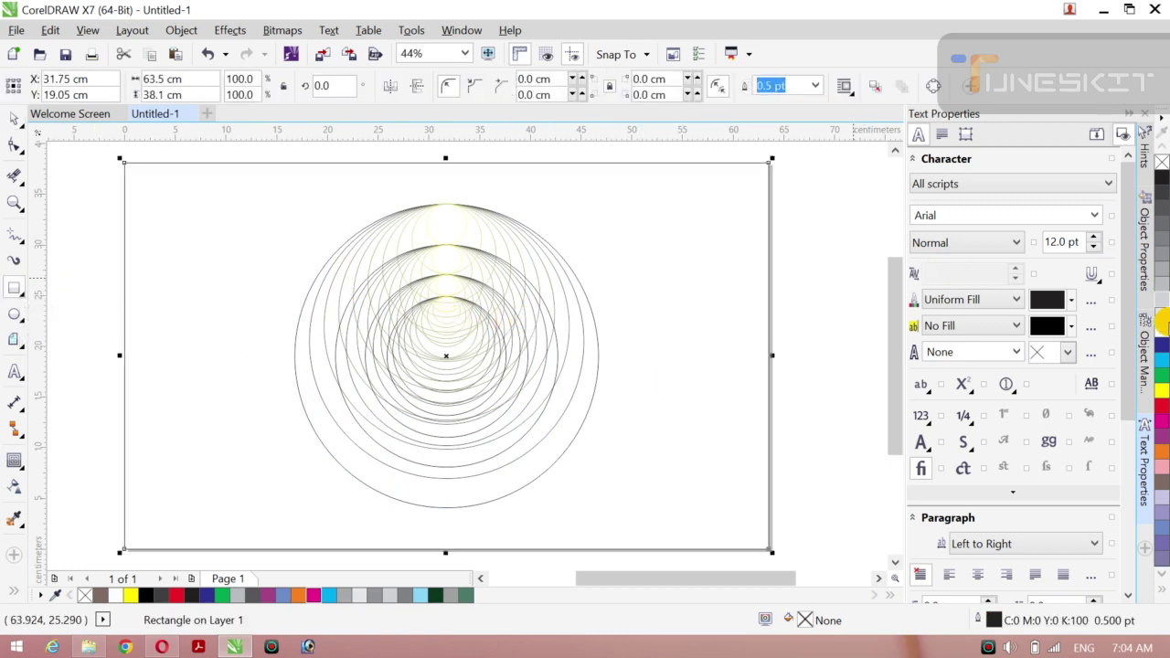
click(1163, 392)
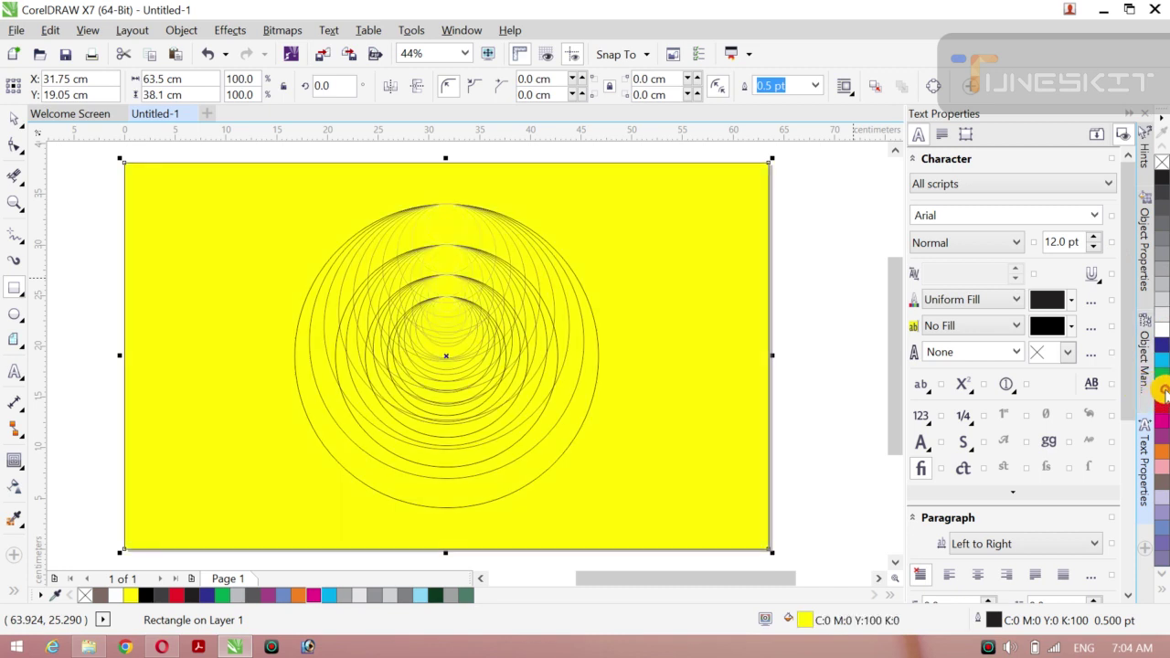
click(1154, 157)
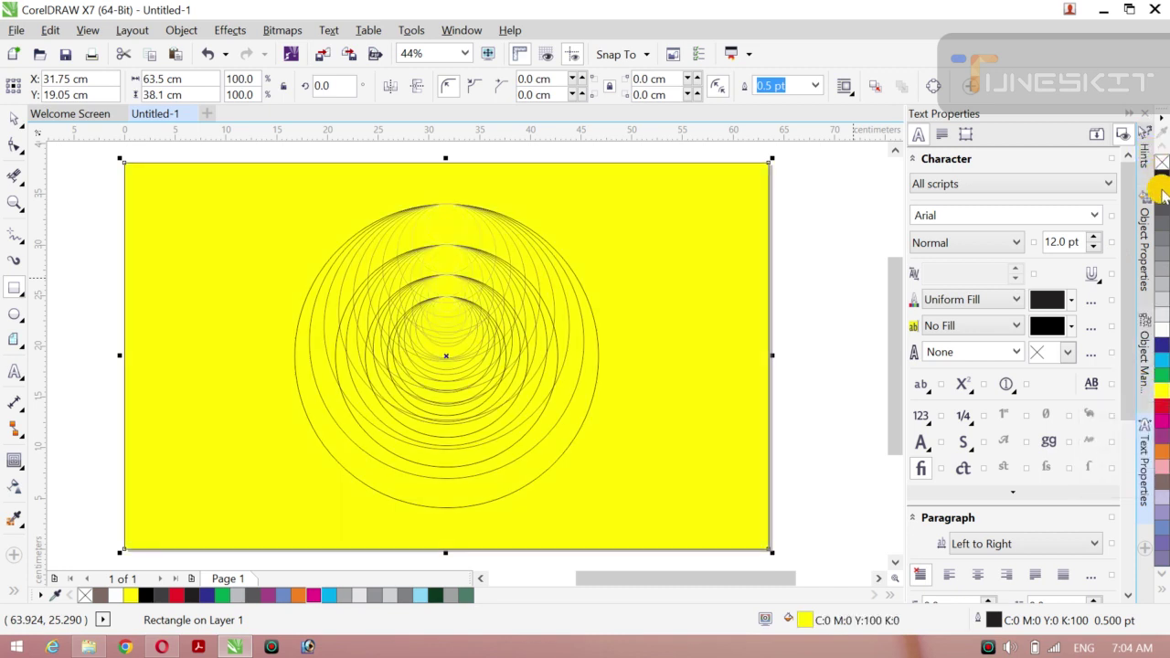
click(1163, 179)
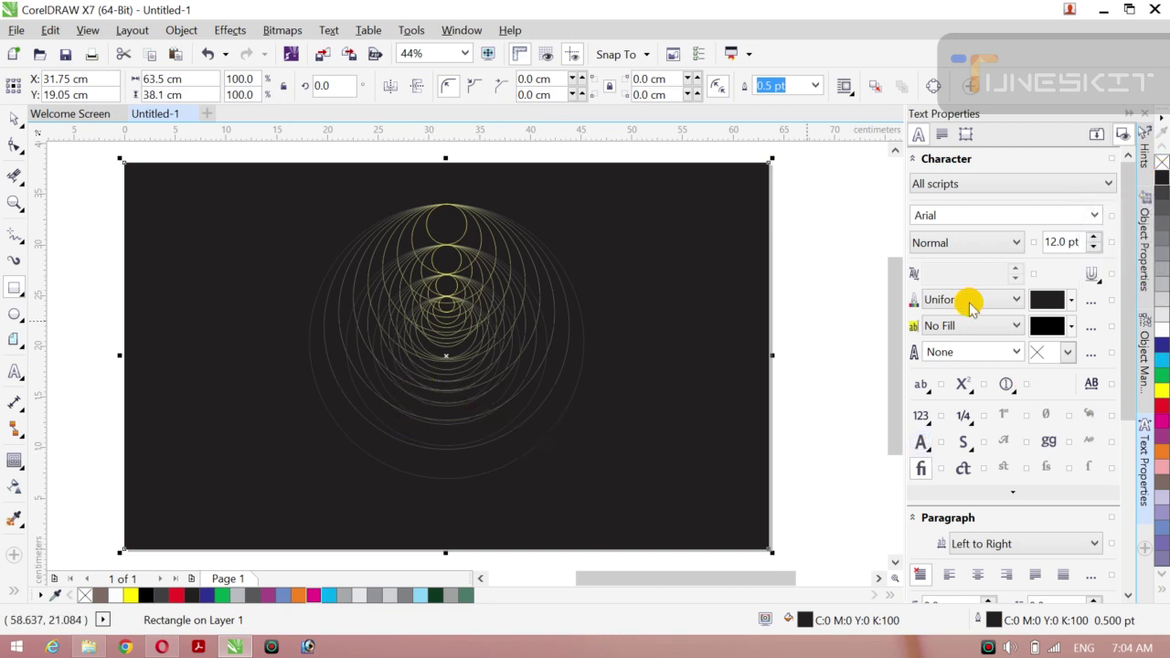
click(1161, 390)
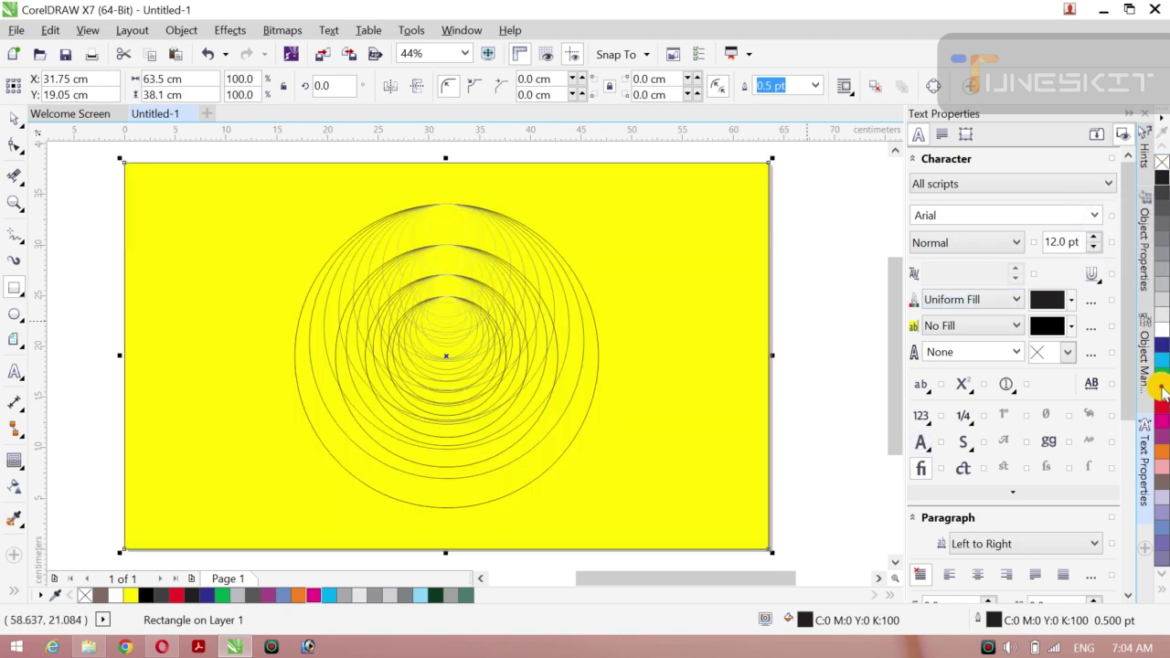
click(1162, 378)
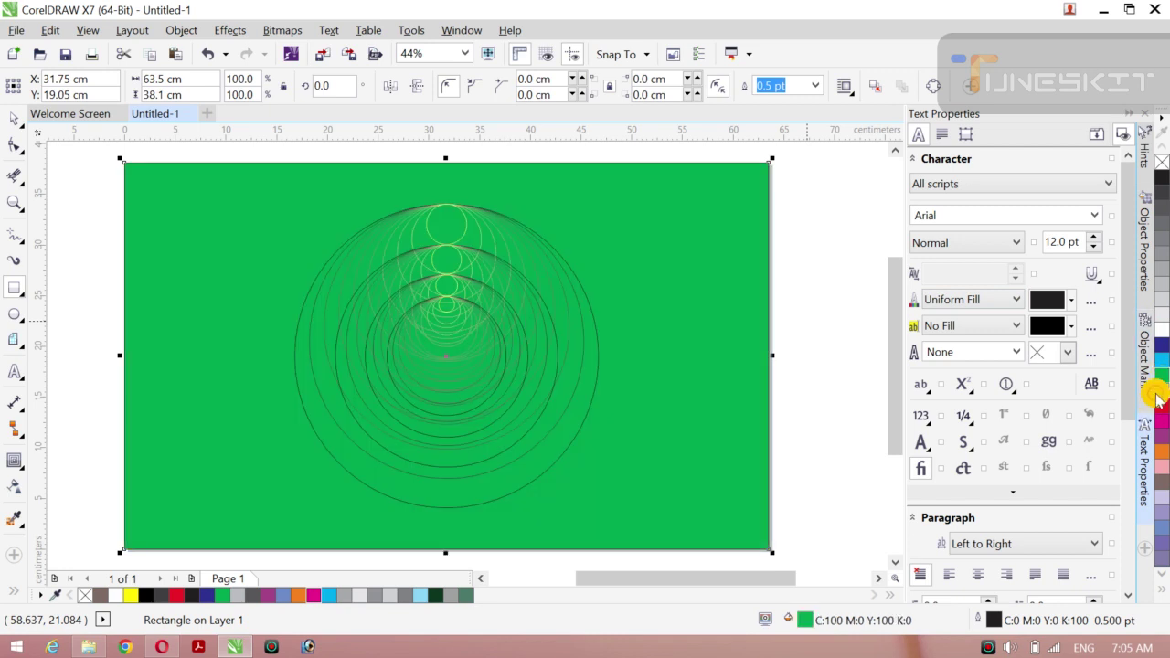
click(1162, 390)
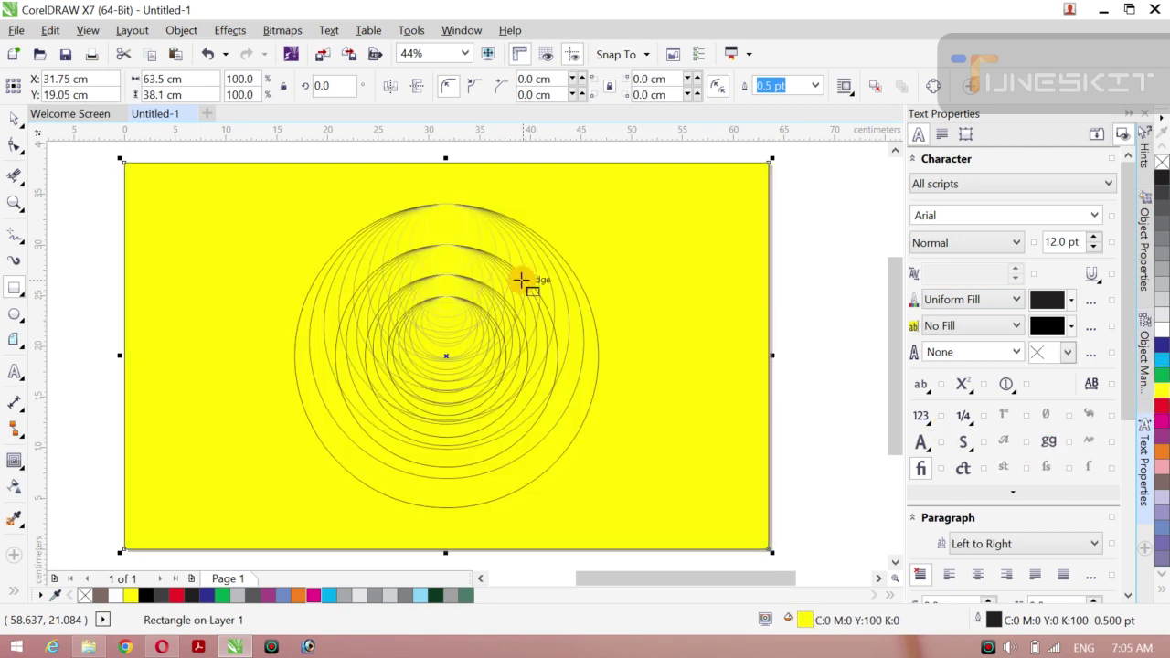
click(18, 124)
click(57, 122)
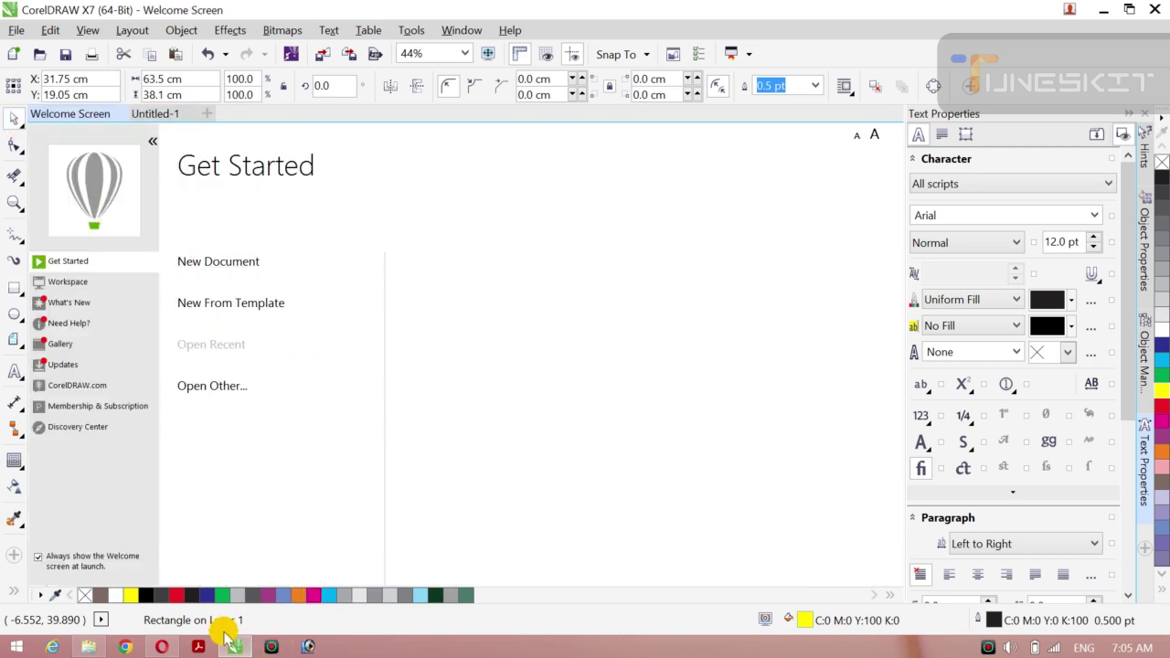
mouse_move(234, 647)
click(237, 572)
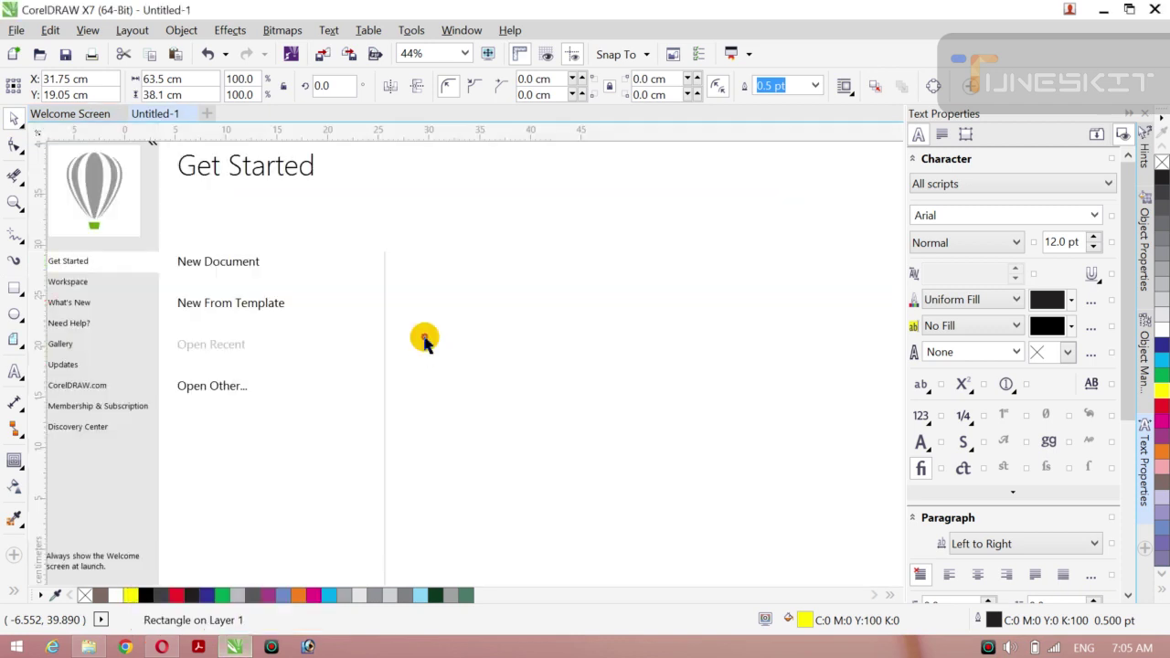
click(75, 251)
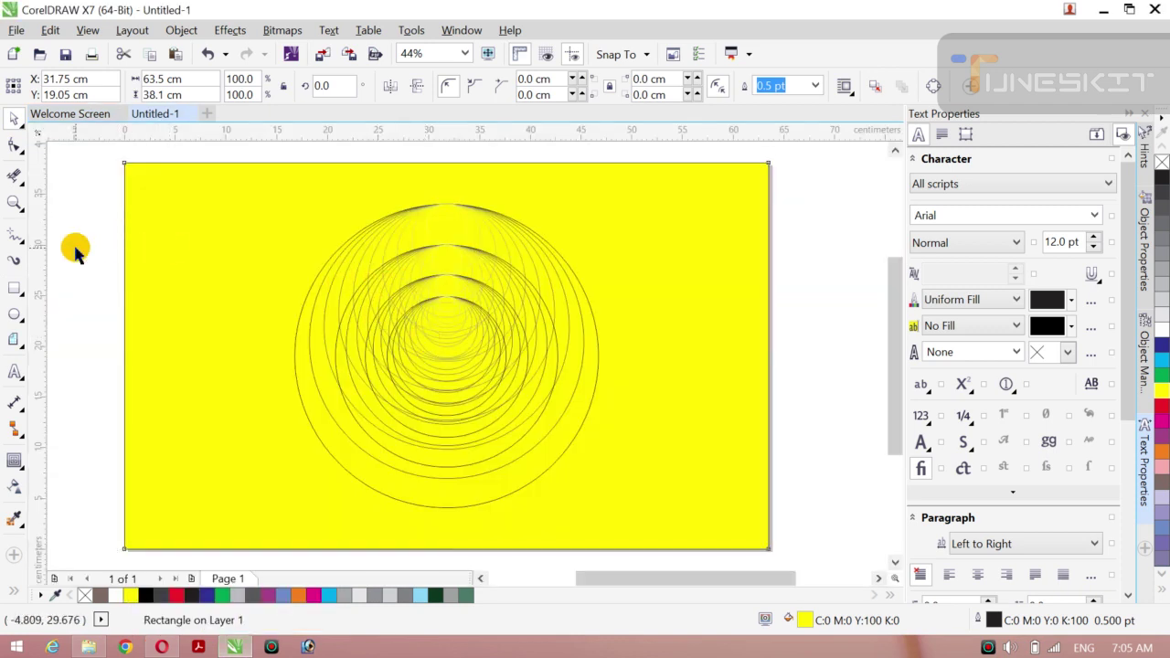
Step: Select the grouped circles and colour their outlines white
click(359, 338)
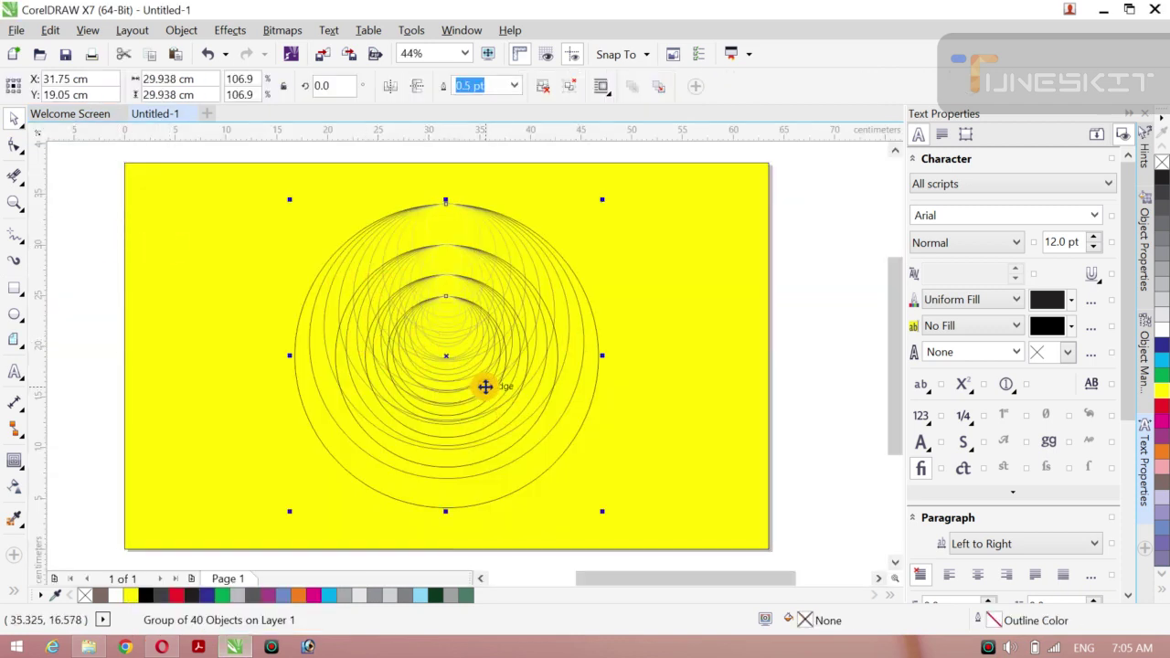
right_click(1162, 331)
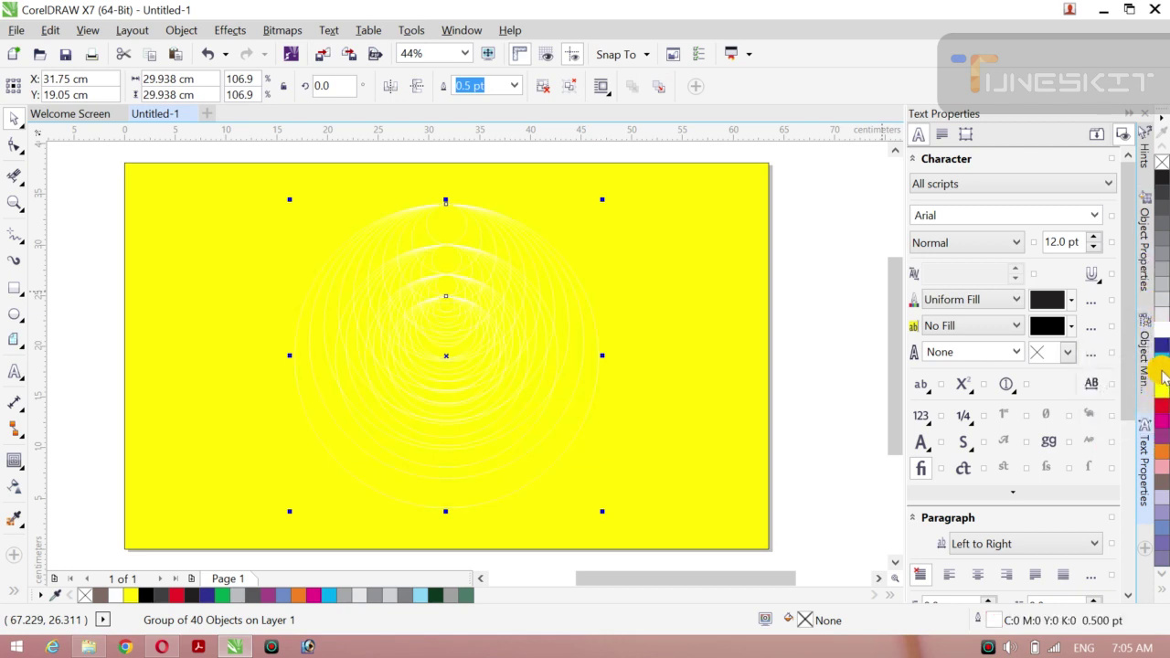
Step: Try filling and outlining the circle group in green and in black, undoing each colour trial
click(1164, 376)
right_click(1159, 371)
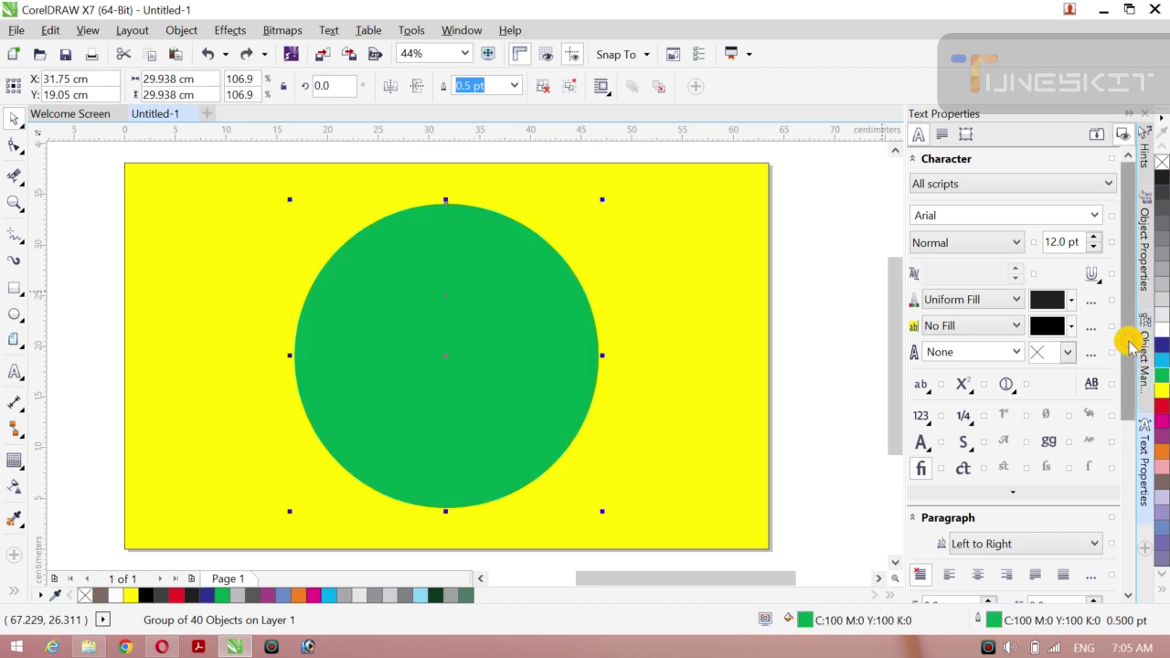
key(ctrl+z)
key(ctrl+z)
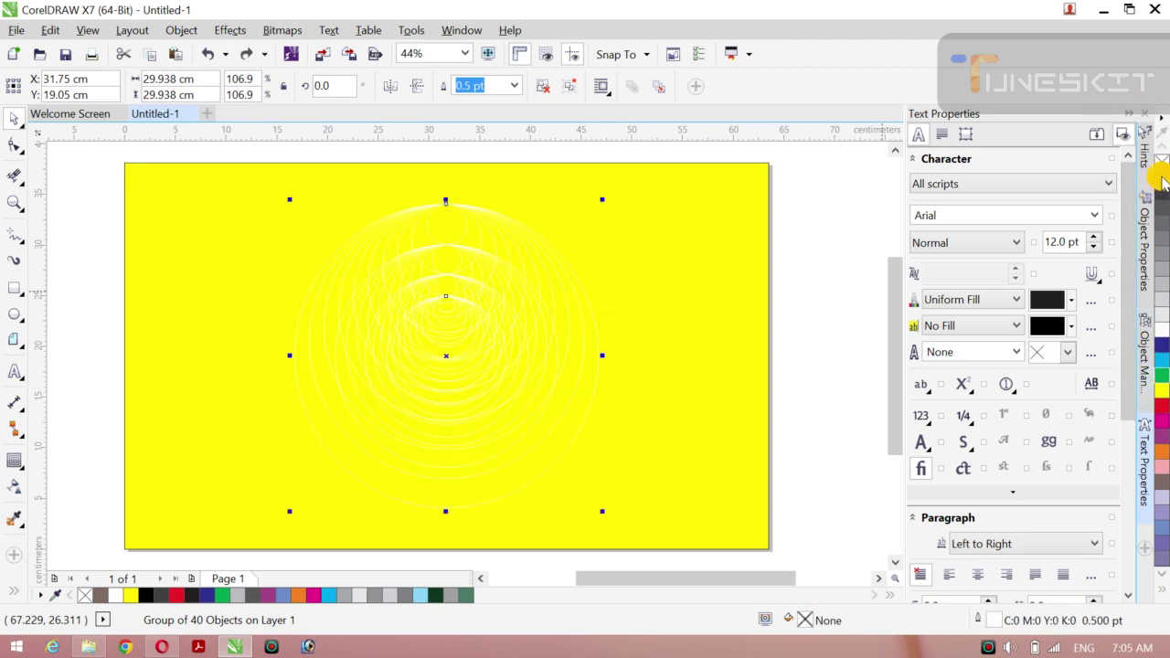
click(1162, 180)
right_click(1163, 180)
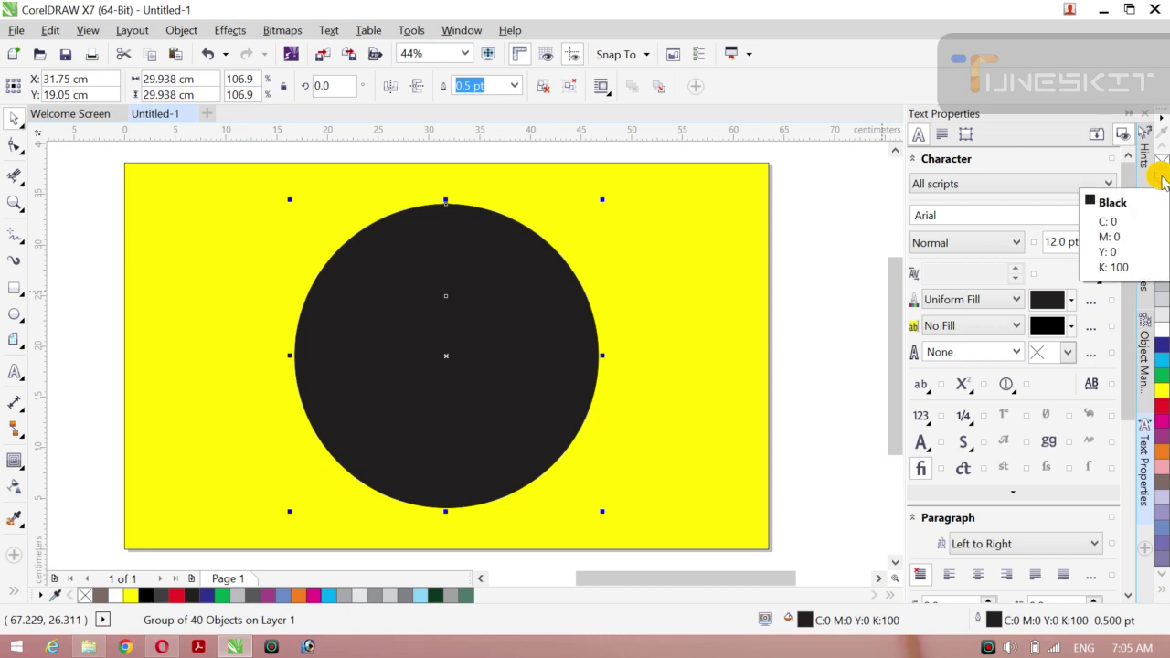
key(ctrl+z)
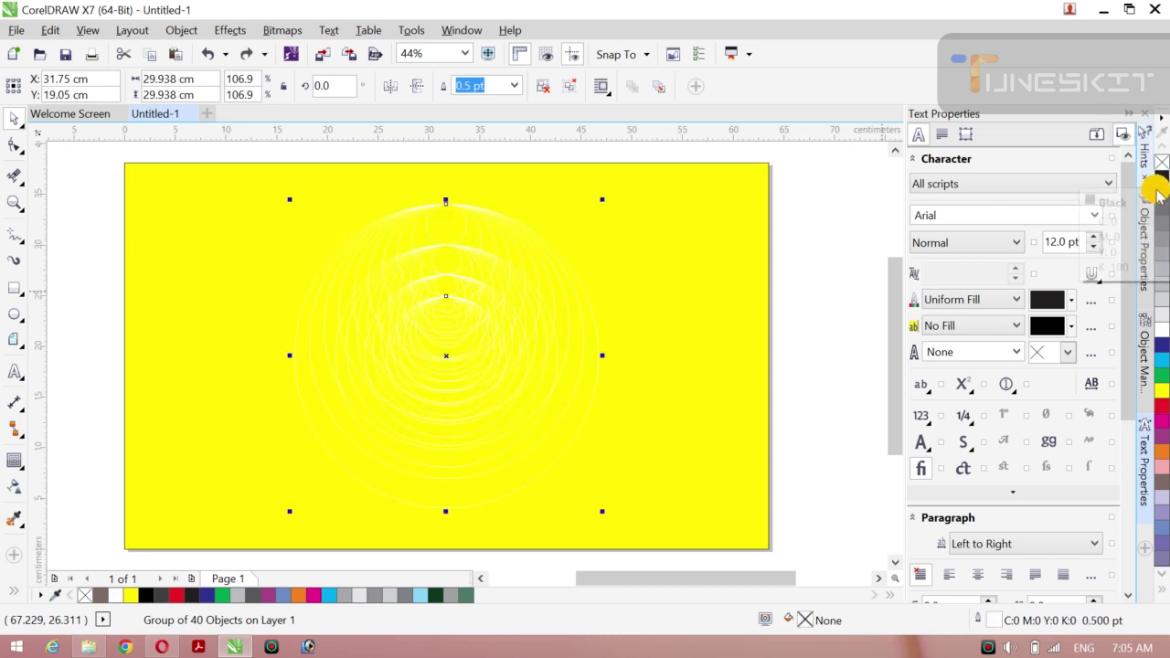
Step: Colour the circle group's outlines magenta and set the outline width to 4 pt
right_click(1159, 182)
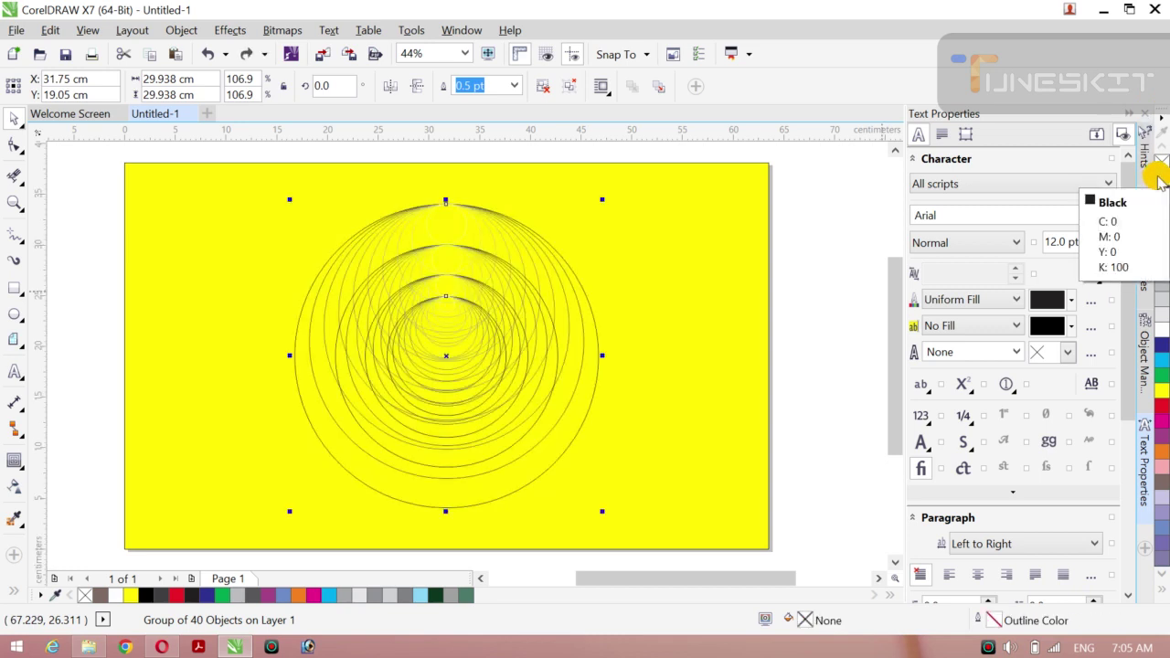
right_click(1161, 422)
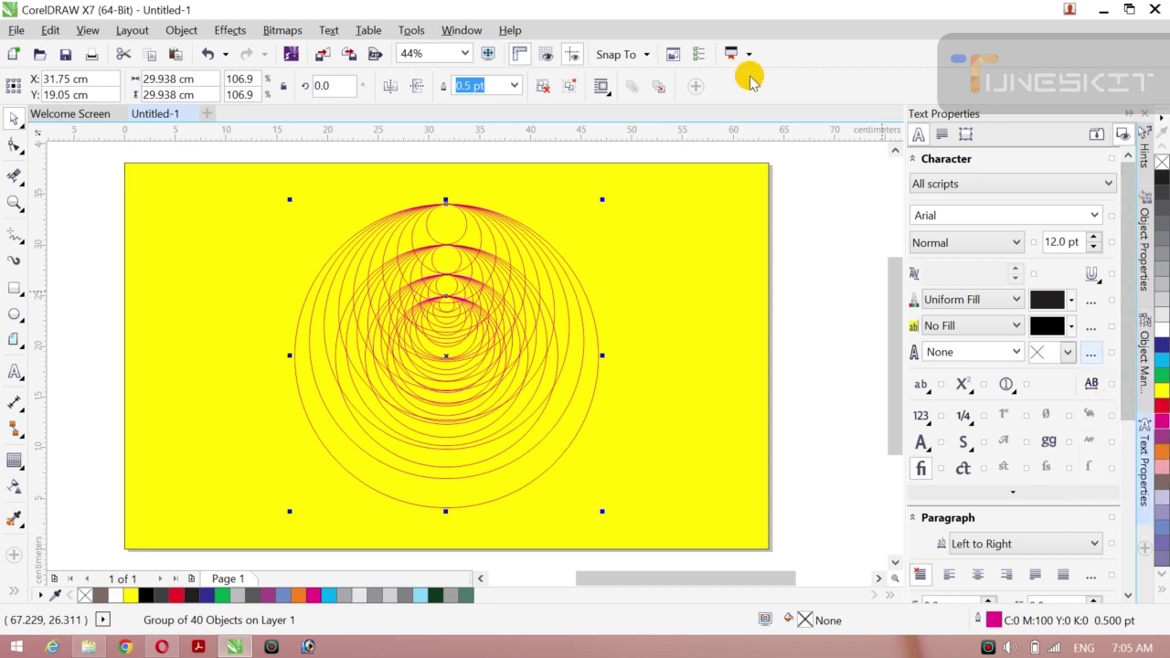
click(512, 86)
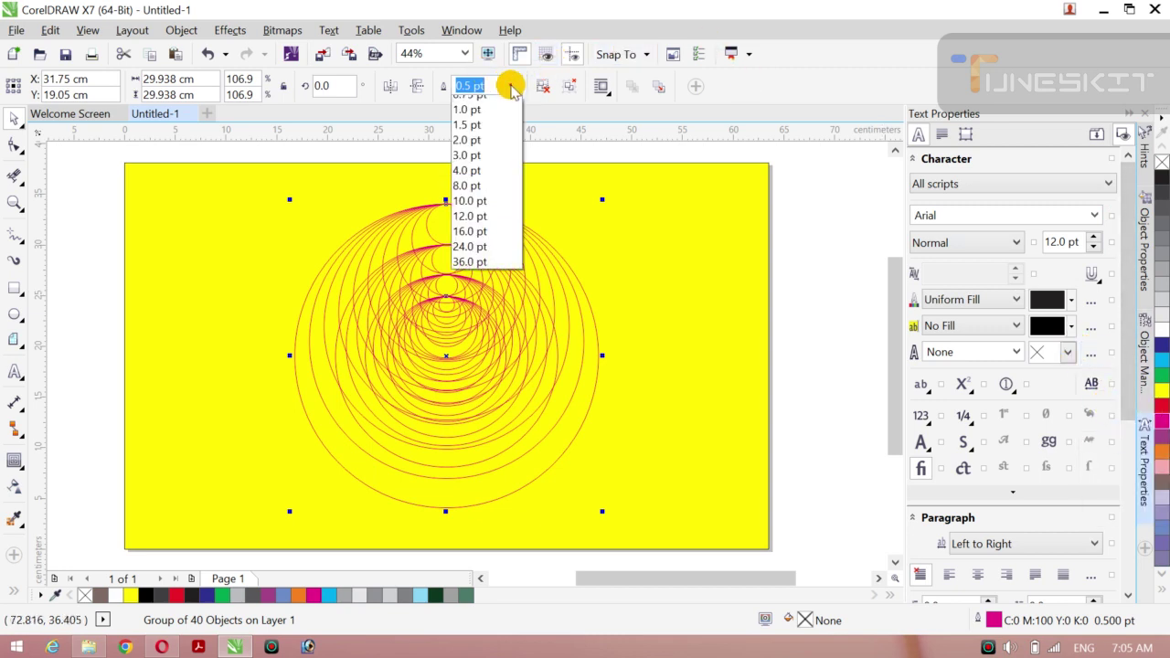
click(471, 223)
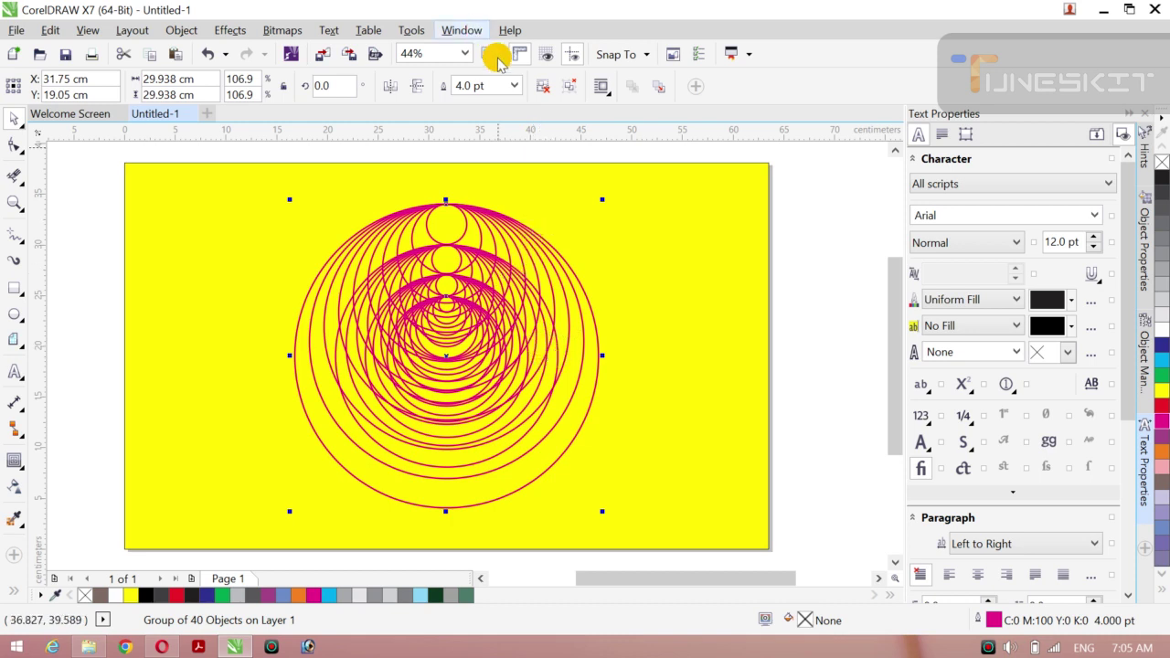
Step: Try outline widths of 6 pt and 5 pt on the circle group, set it back to 4 pt and clear the selection
click(515, 85)
click(515, 85)
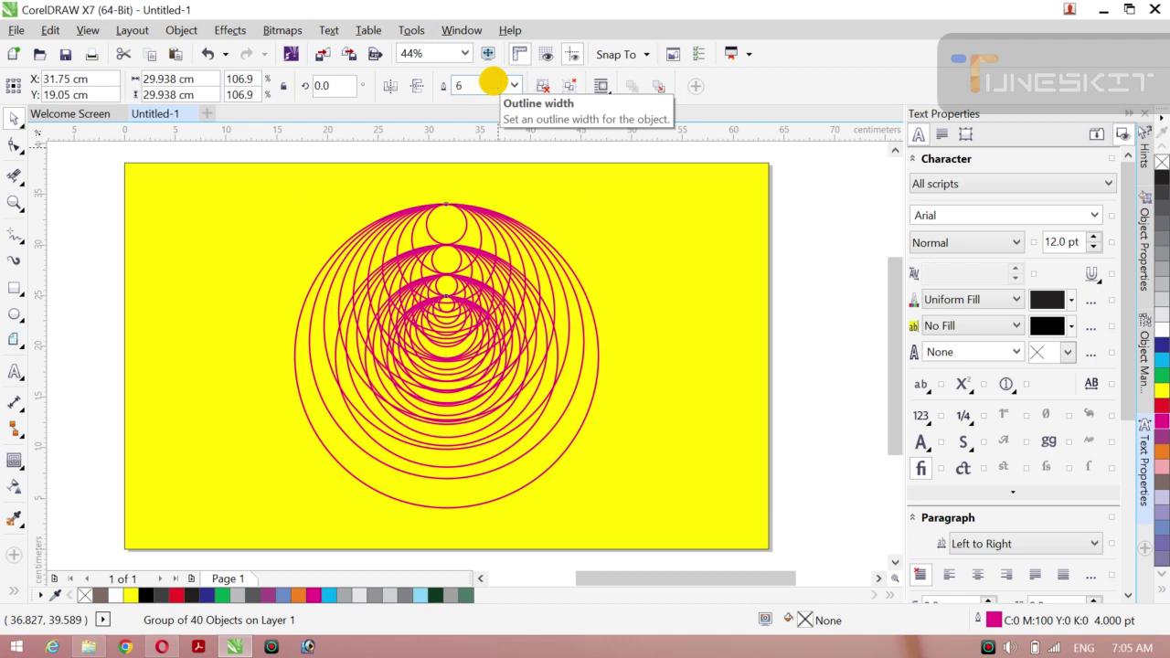
key(Return)
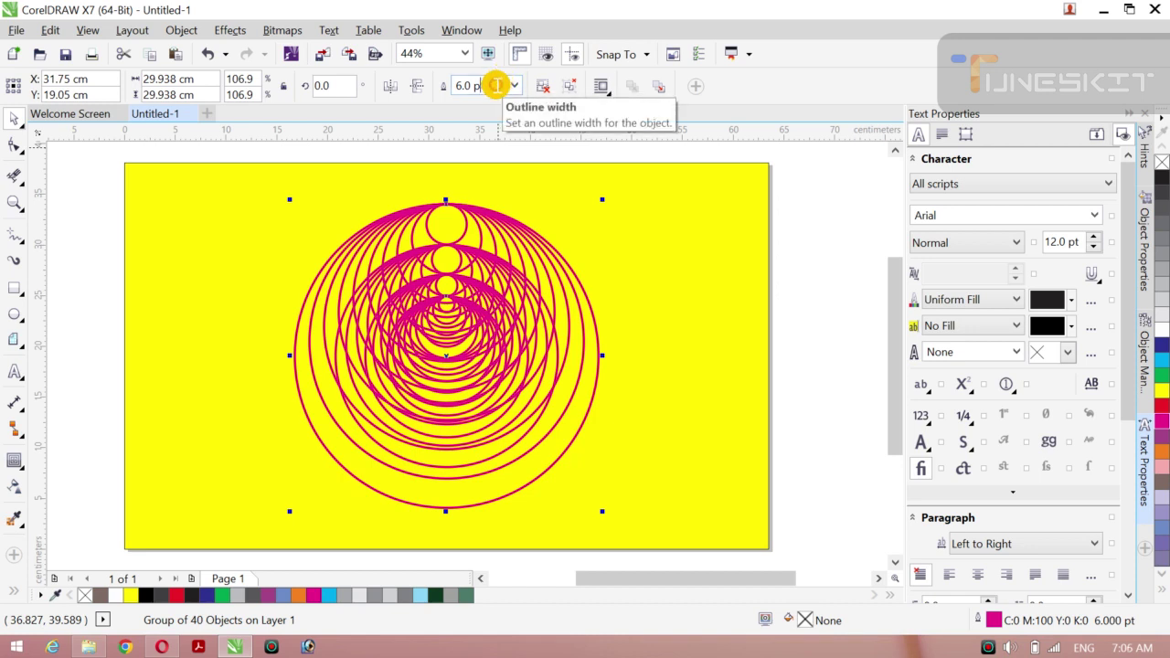
key(Return)
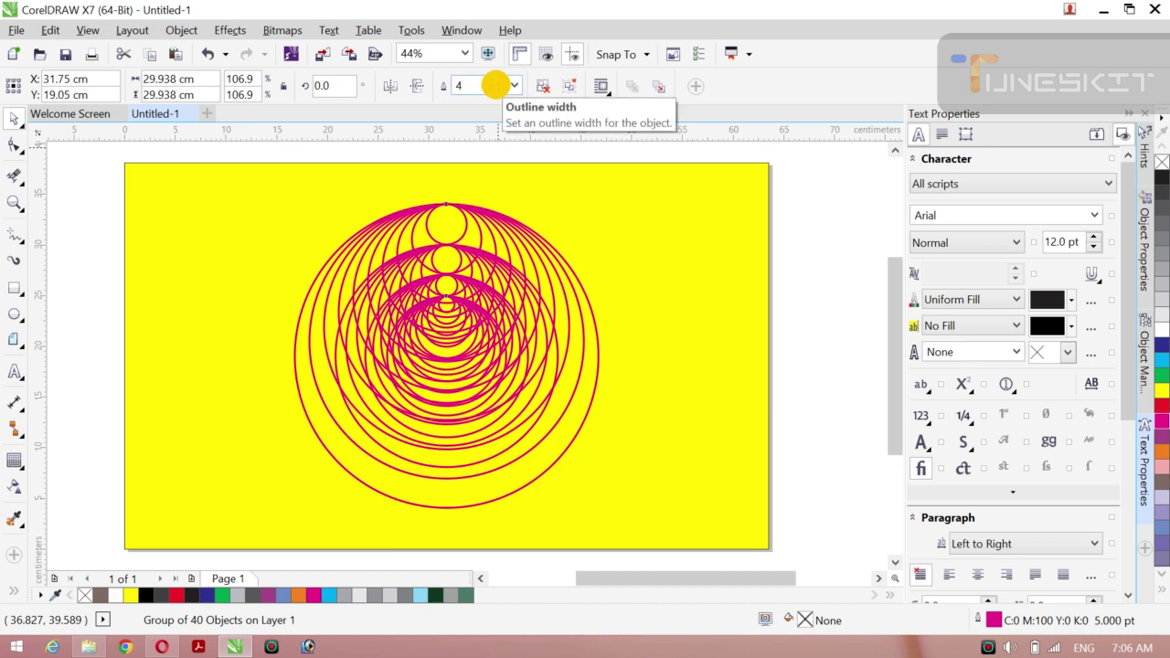
key(Return)
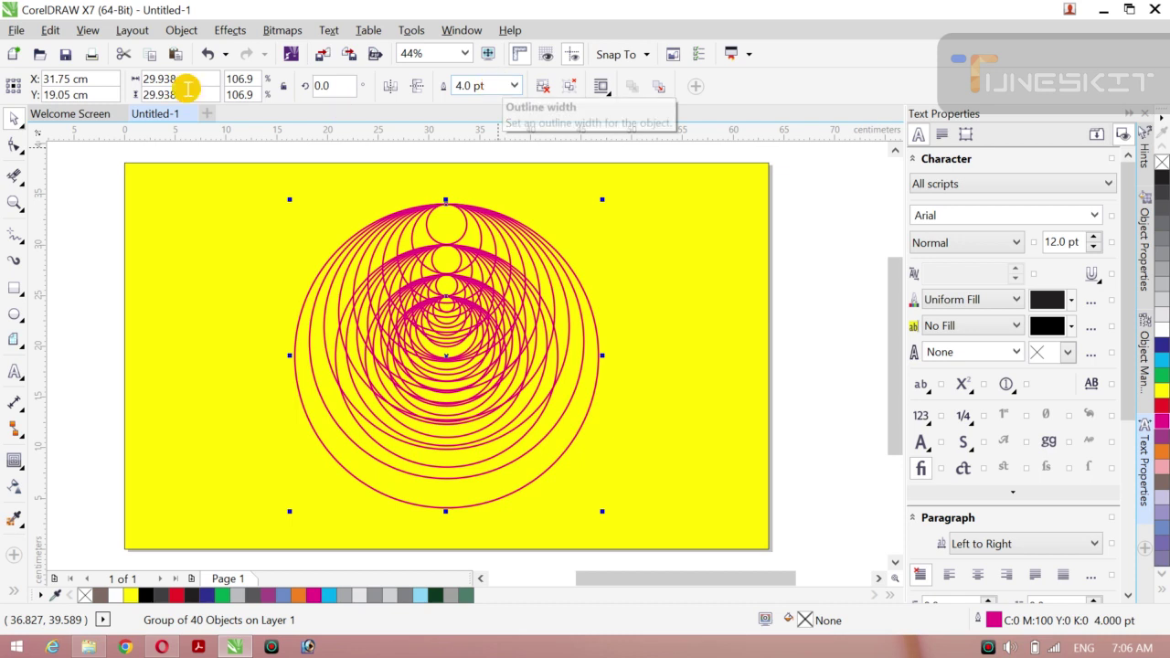
click(25, 132)
click(83, 246)
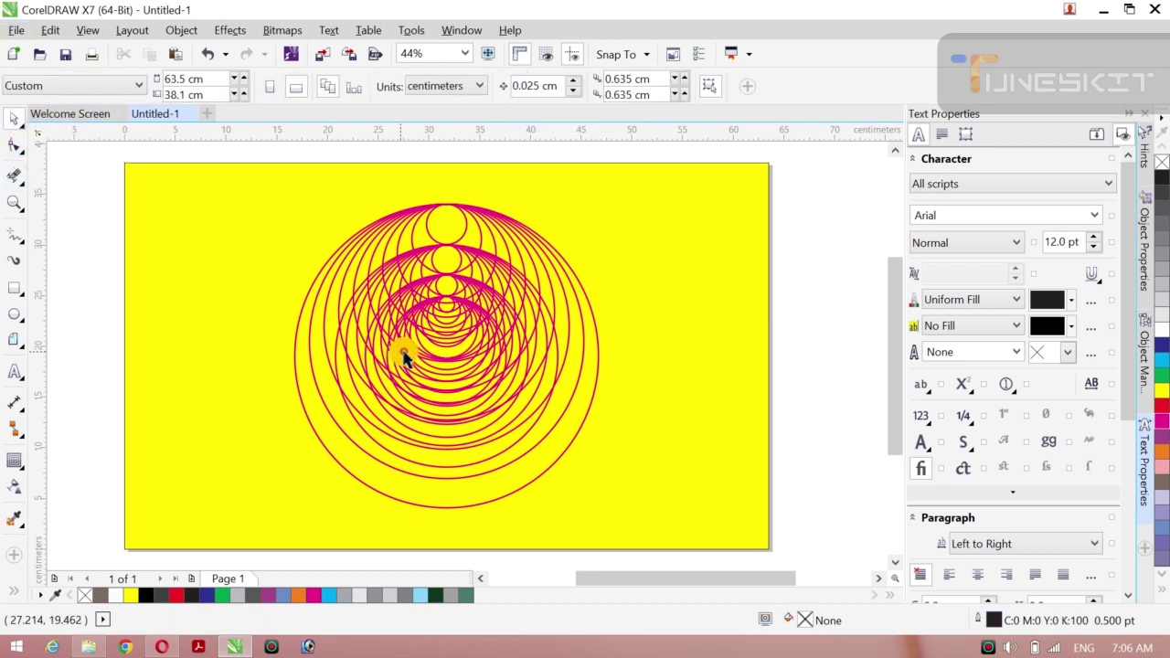
Step: Move the circle group away from the page centre, restore its centred position and clear the selection
click(517, 385)
drag(465, 348, 300, 368)
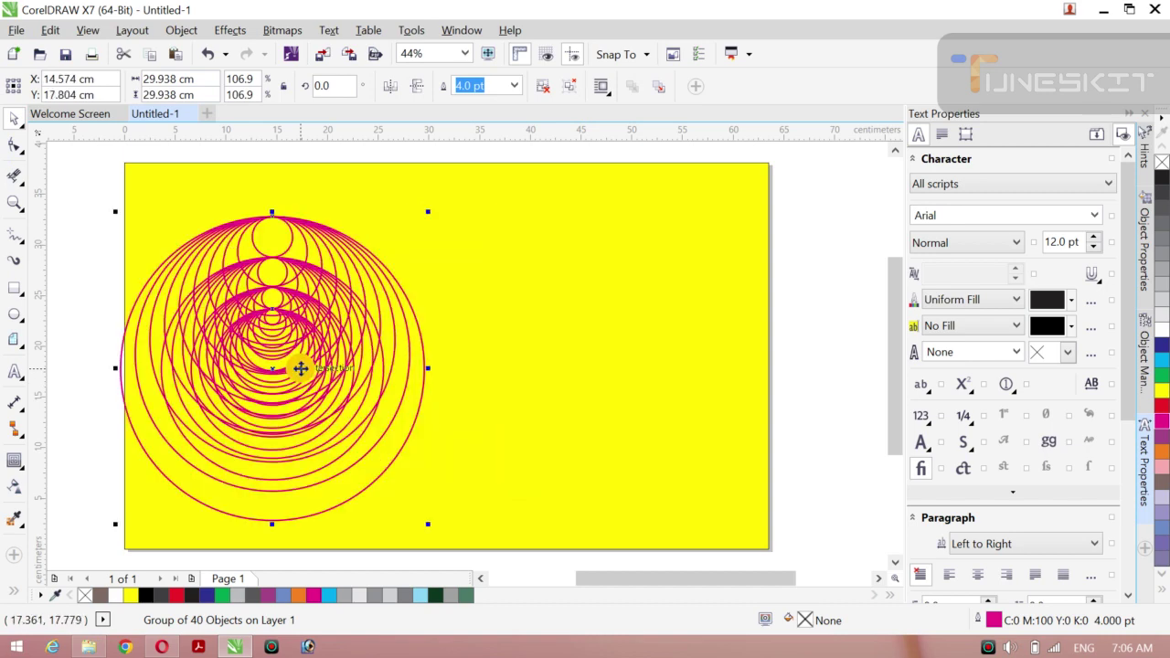
key(p)
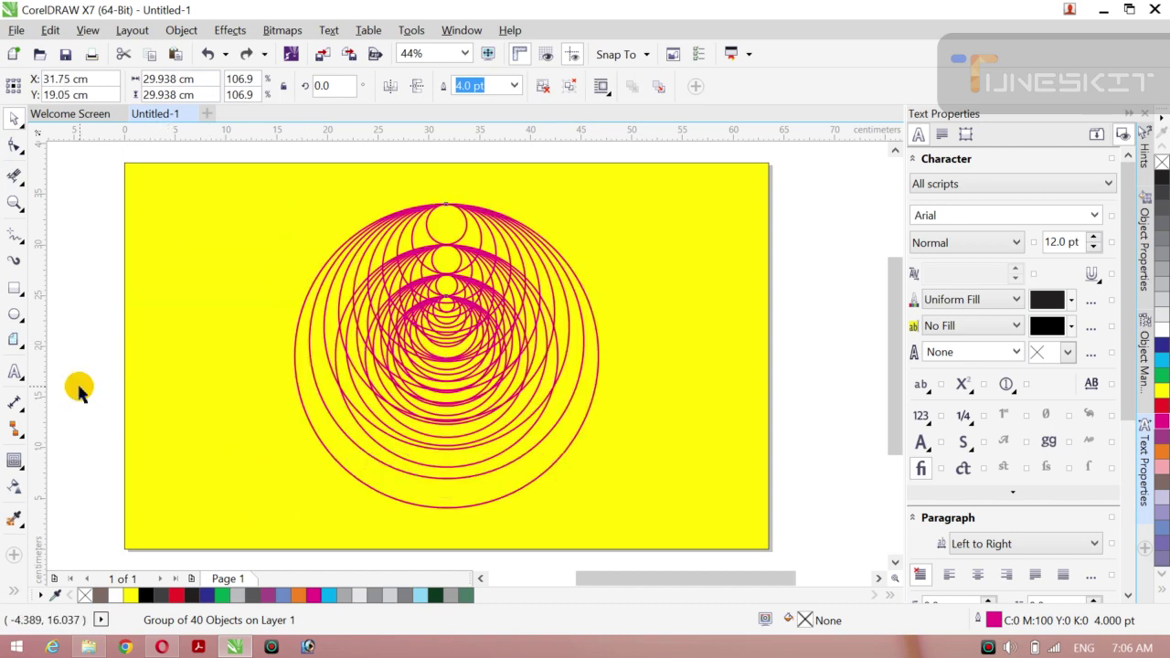
click(79, 387)
Step: Round all corners of the background rectangle to the maximum radius of 19.05 cm and fill it black
click(747, 299)
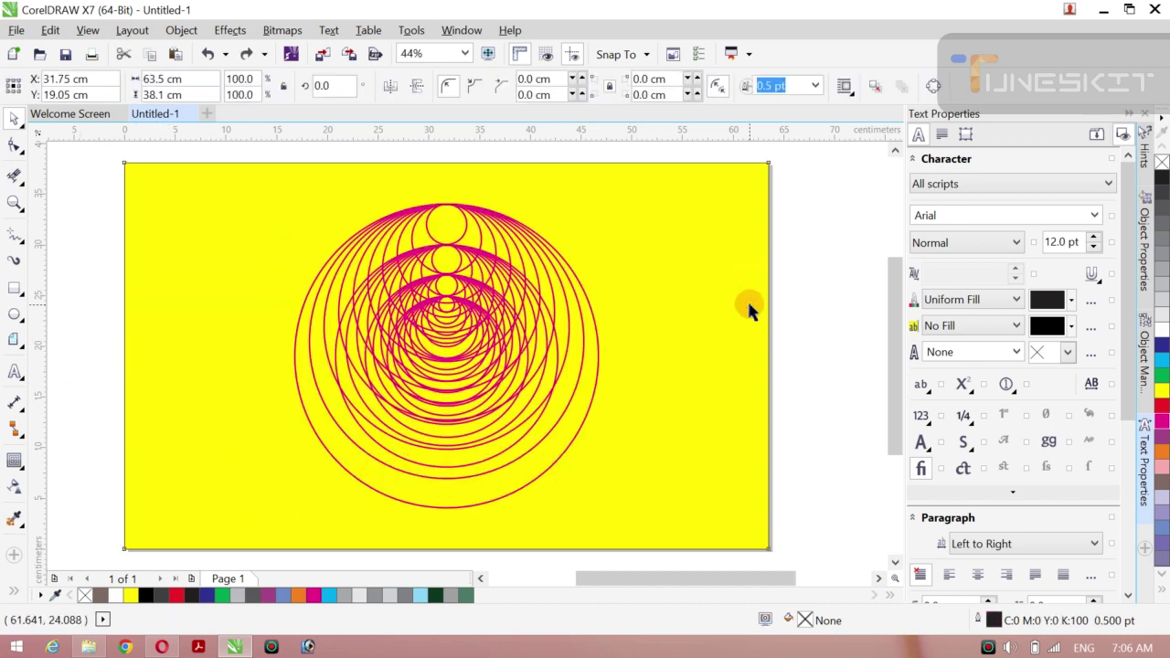
click(15, 144)
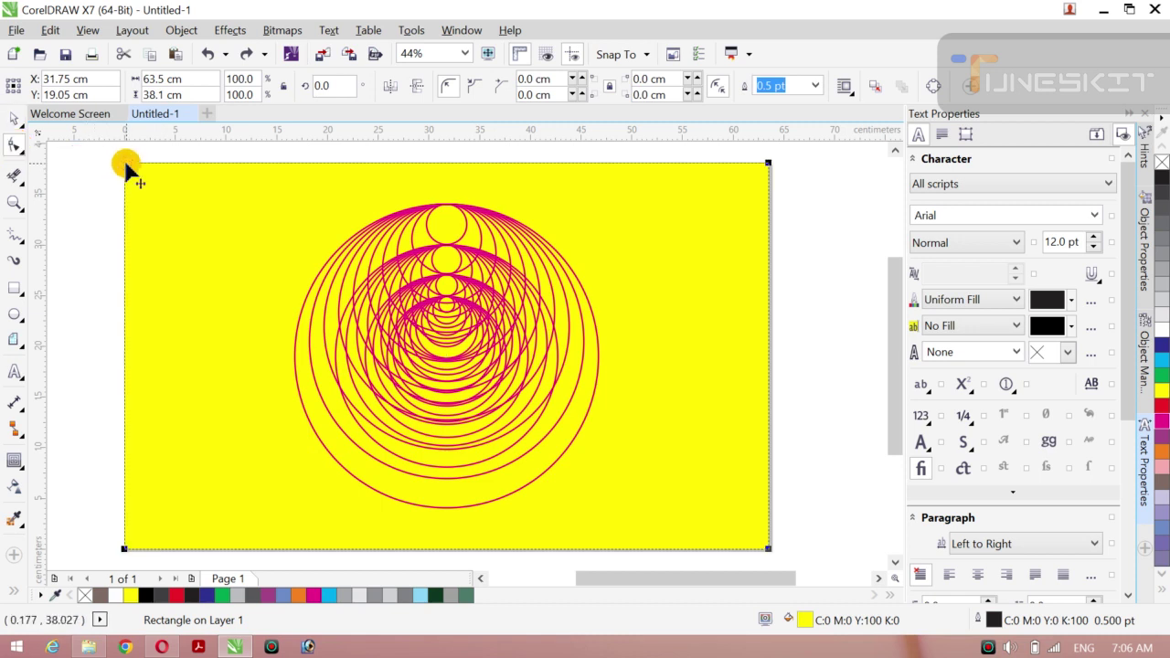
drag(125, 168, 502, 515)
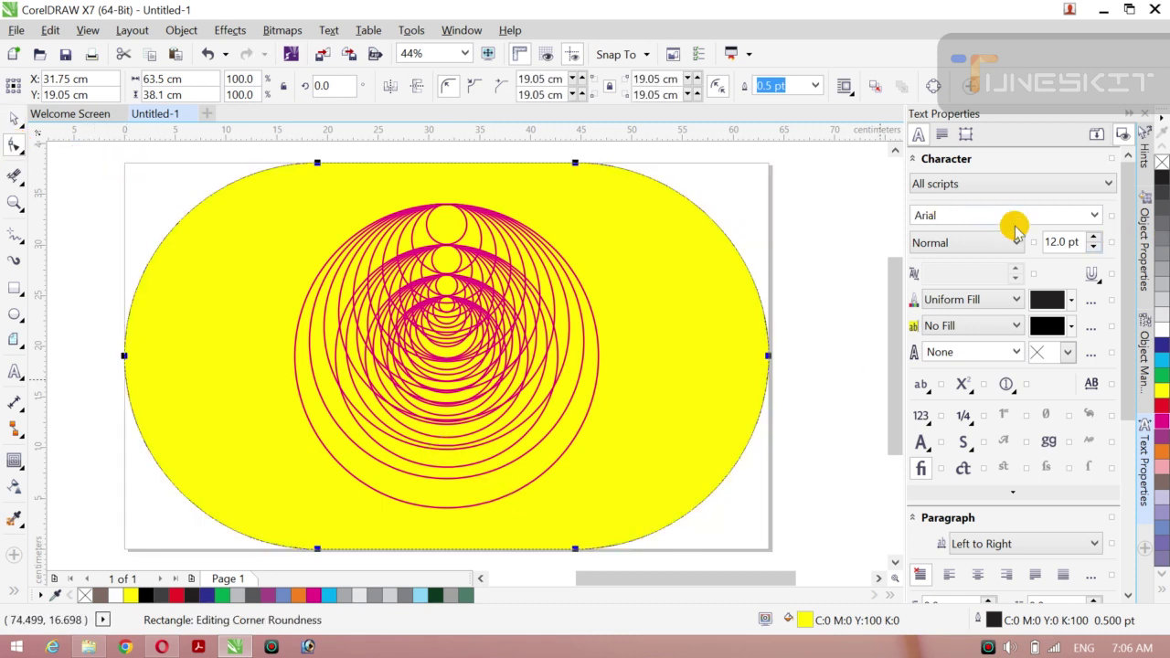
click(1162, 183)
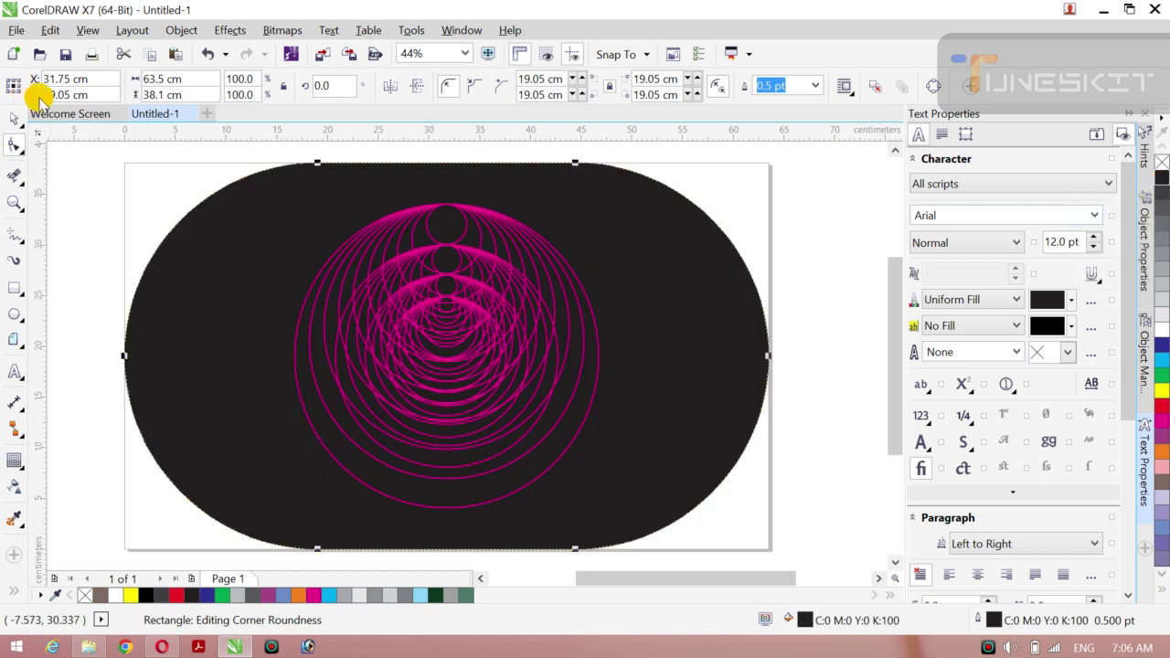
Step: Scale the rounded black background rectangle down about its centre to about 51.6 by 31 cm
click(25, 130)
click(59, 116)
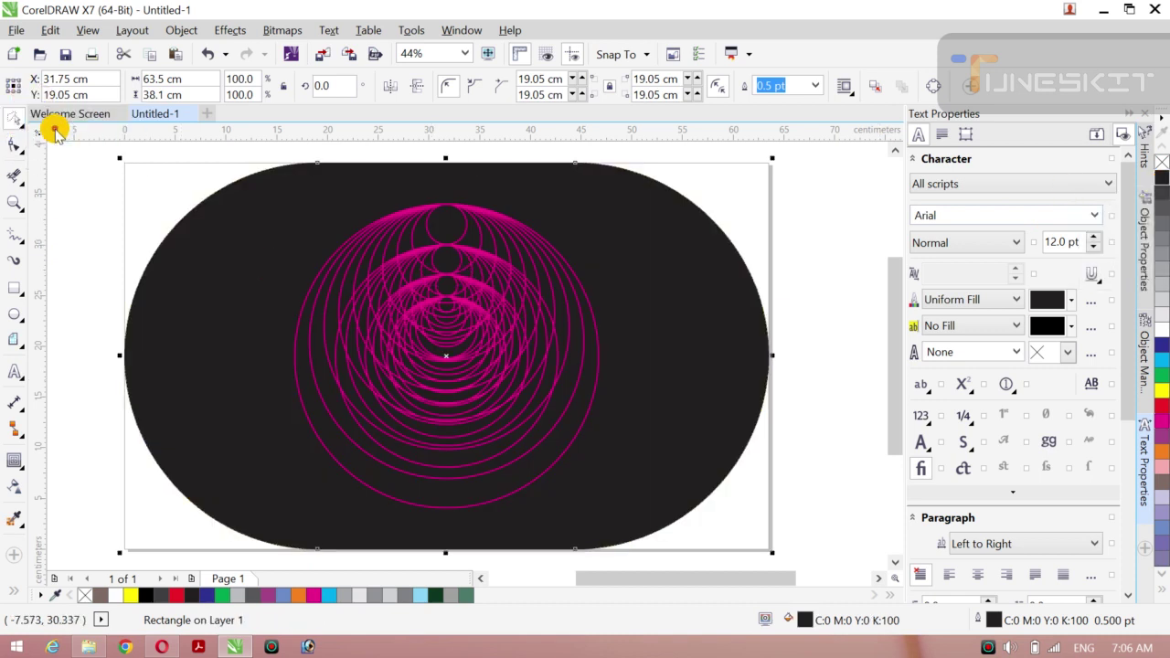
key(Escape)
click(685, 377)
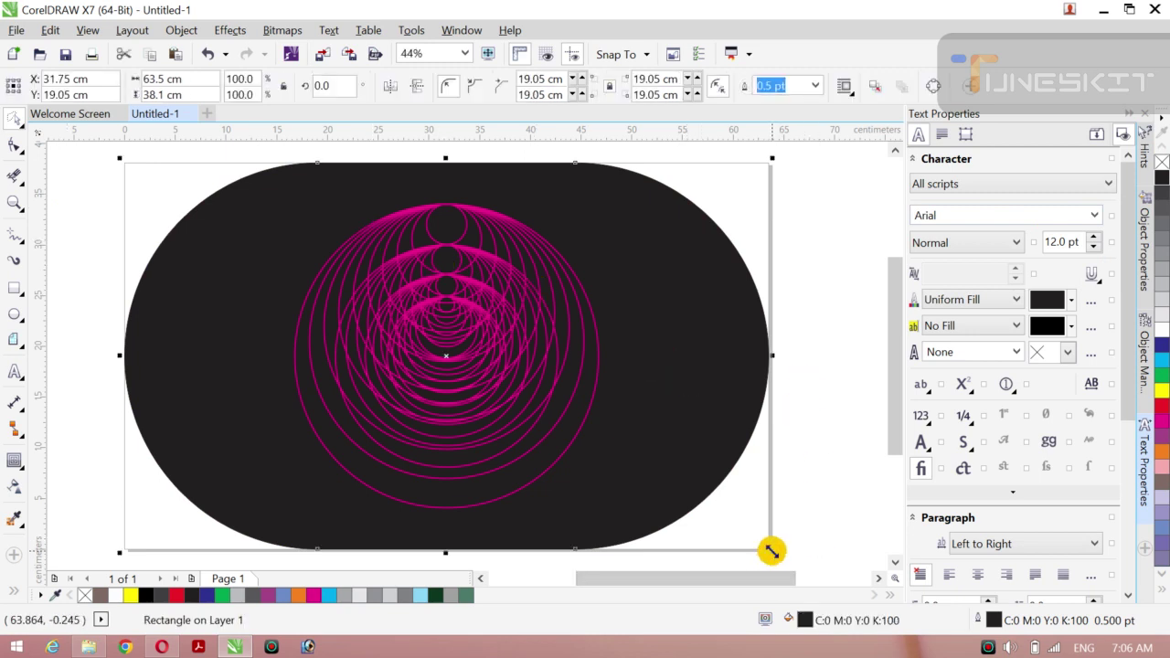
drag(771, 550, 711, 528)
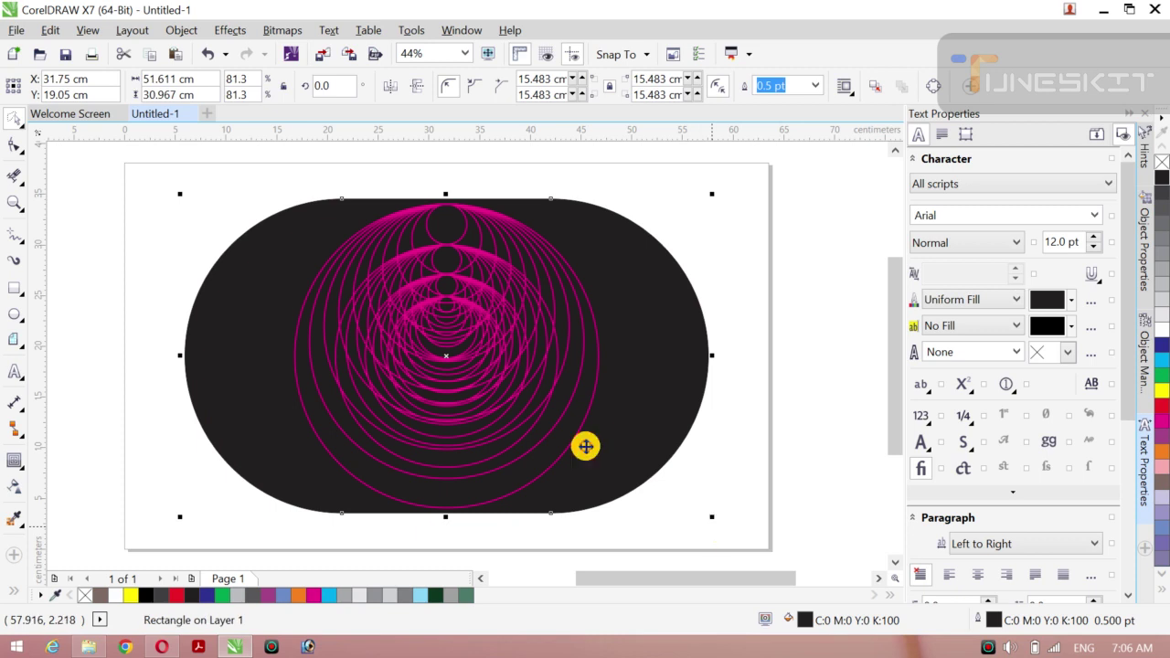
click(94, 239)
click(240, 332)
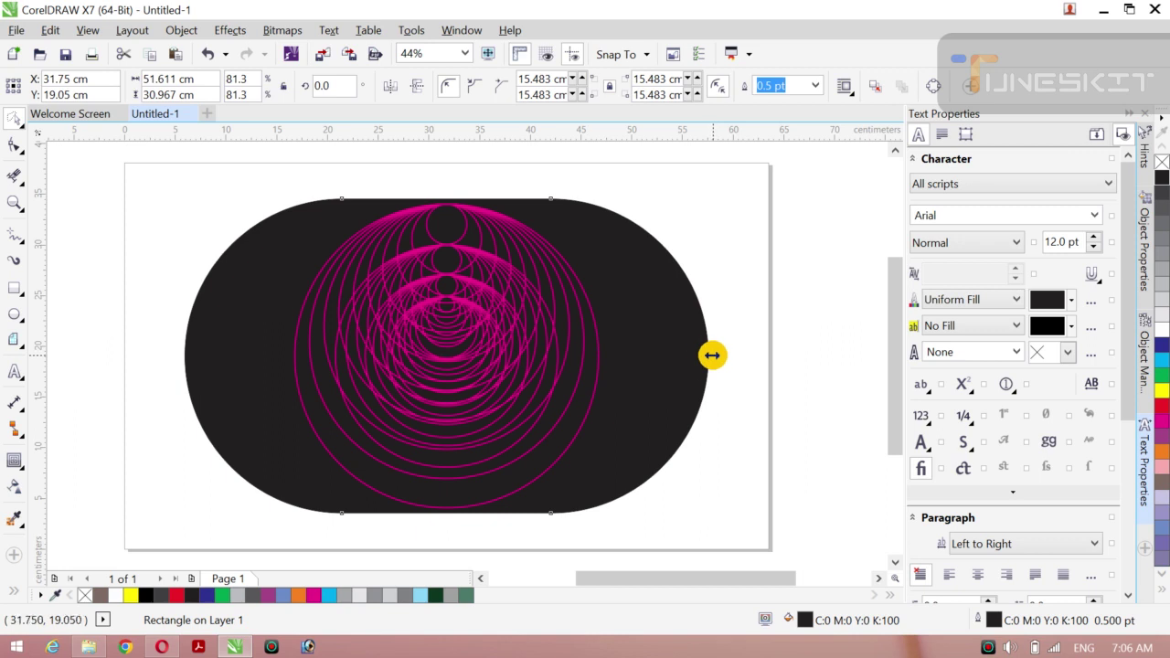
Step: Narrow the rounded black background from both sides to about 32 cm wide so it encloses the circles, and clear the selection
drag(711, 354, 633, 352)
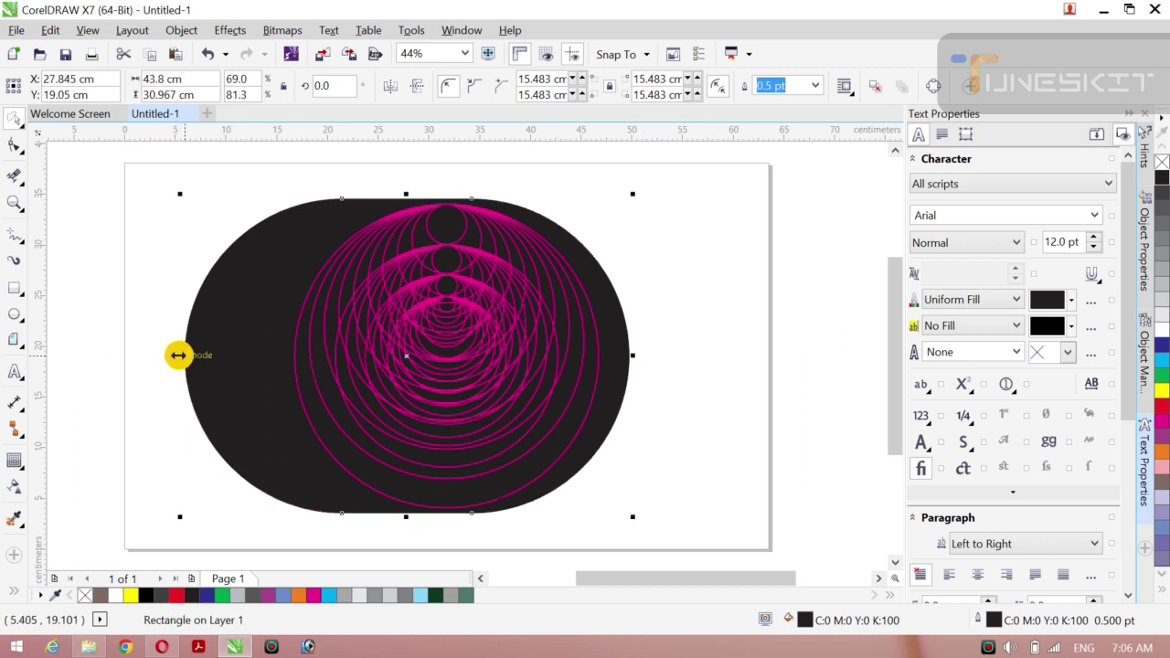
drag(179, 355, 281, 358)
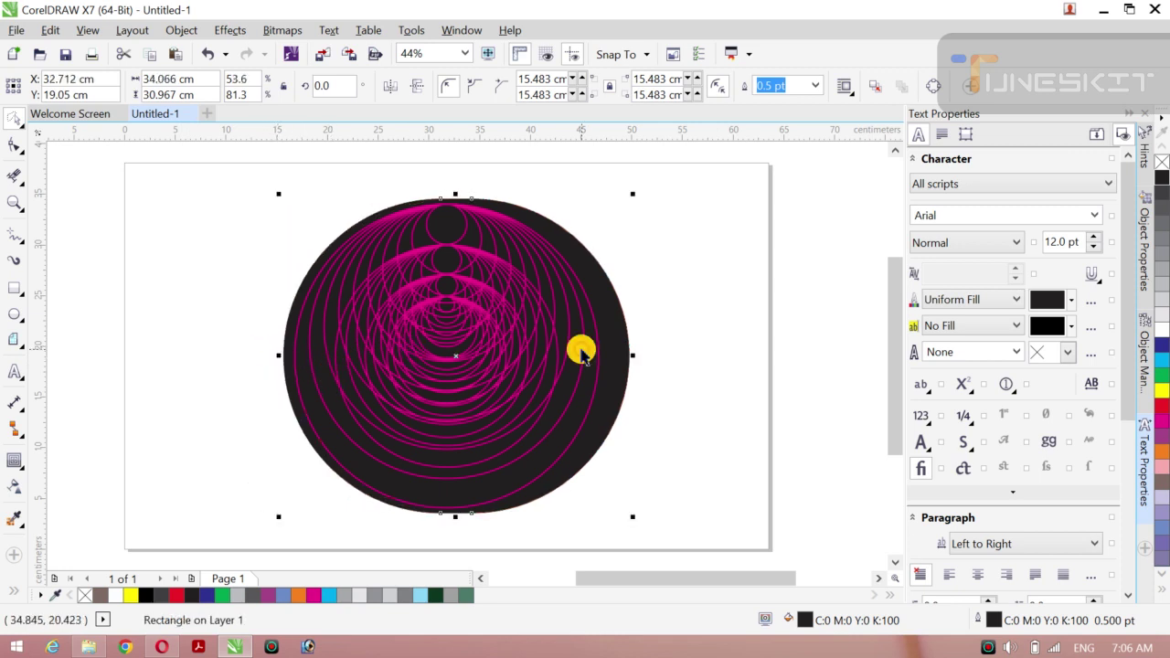
drag(632, 355, 608, 356)
click(250, 296)
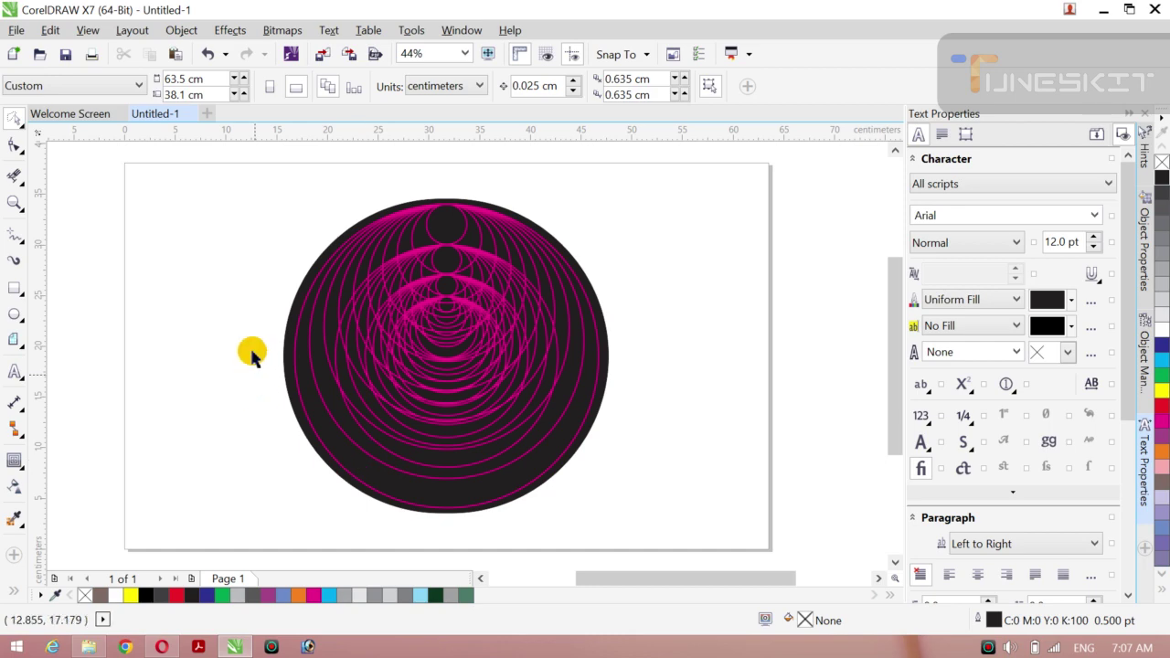
Step: Try white, 50% black and dark grey fills on the rounded background and settle on yellow (C0 M0 Y100 K0)
click(286, 352)
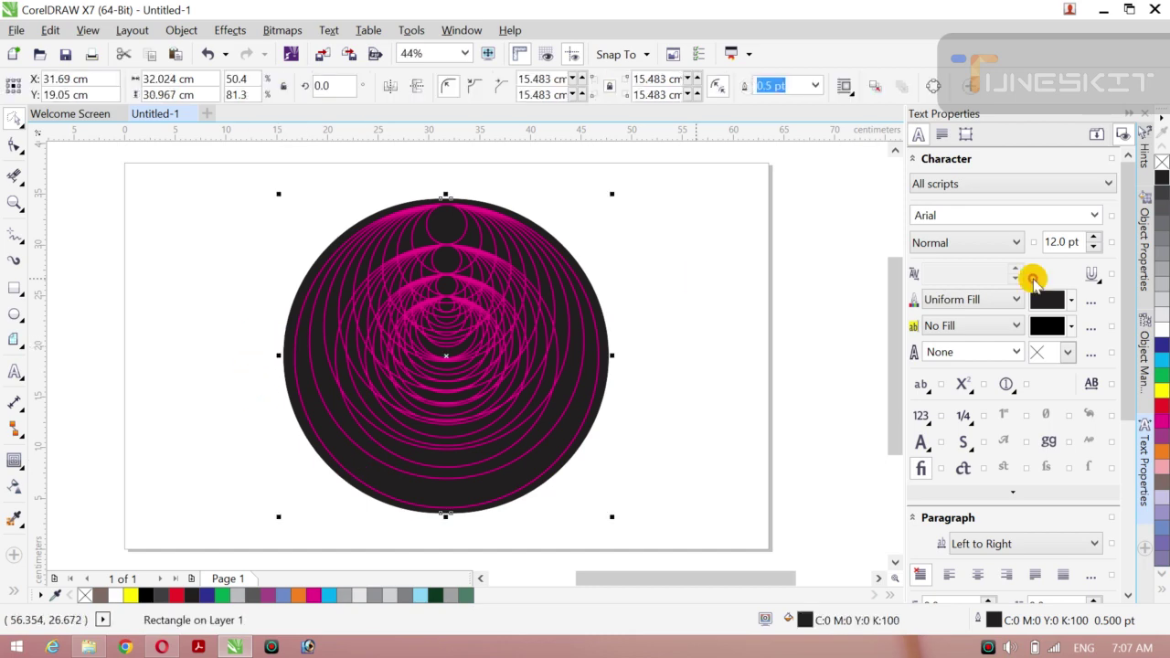
click(1159, 335)
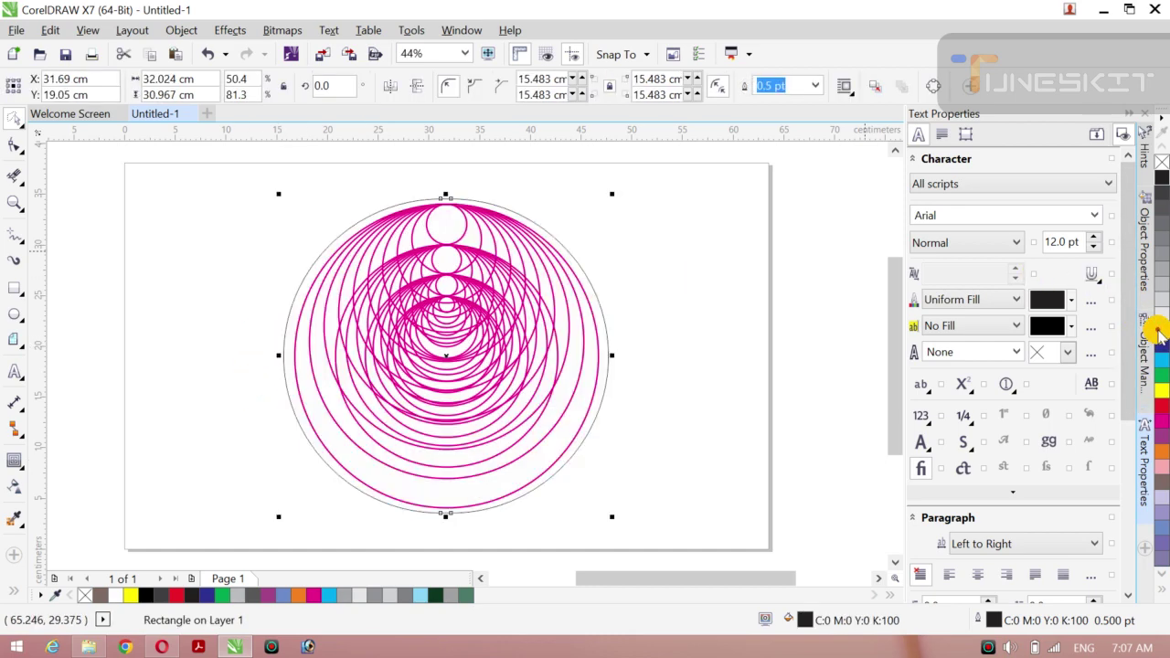
click(1158, 253)
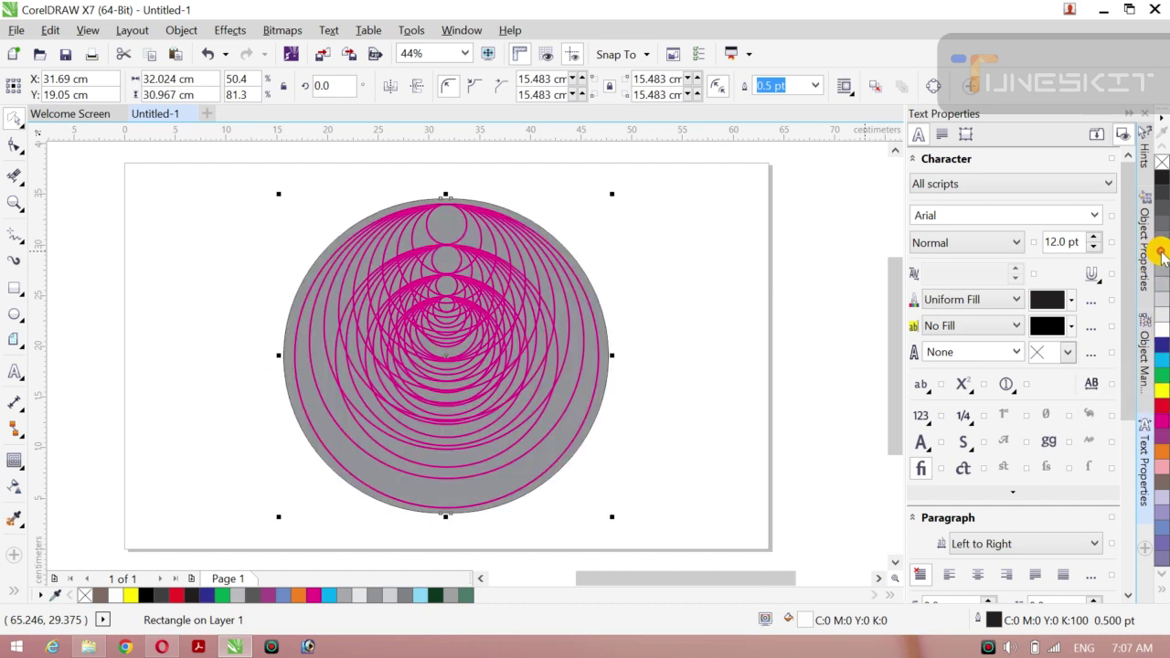
click(1160, 192)
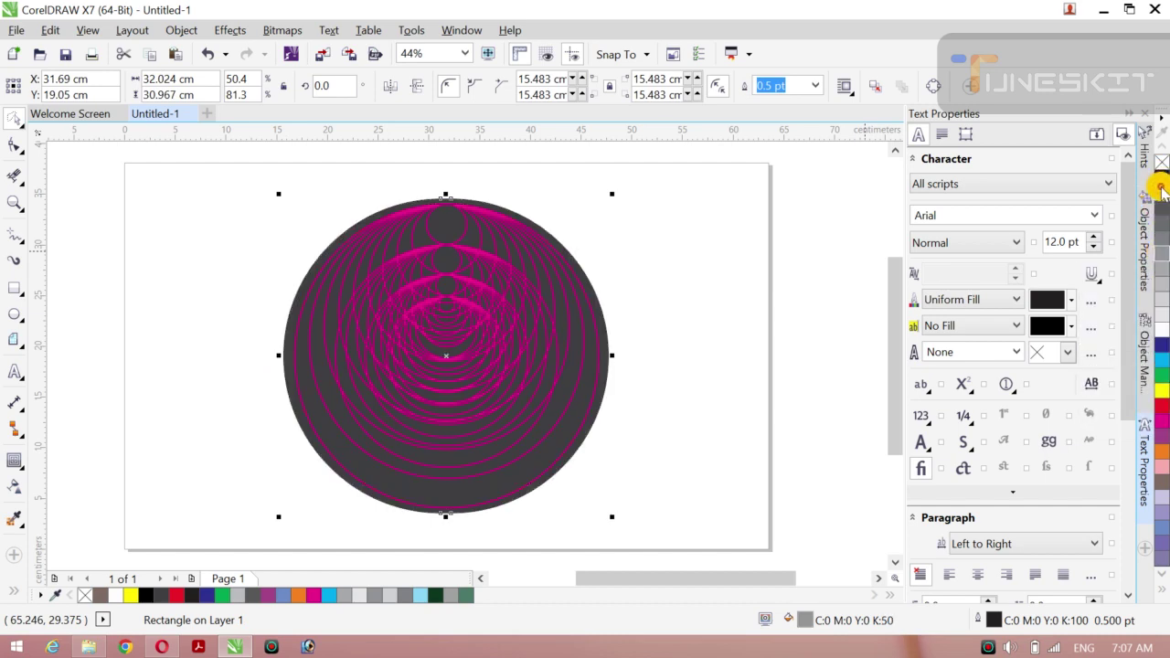
click(1163, 391)
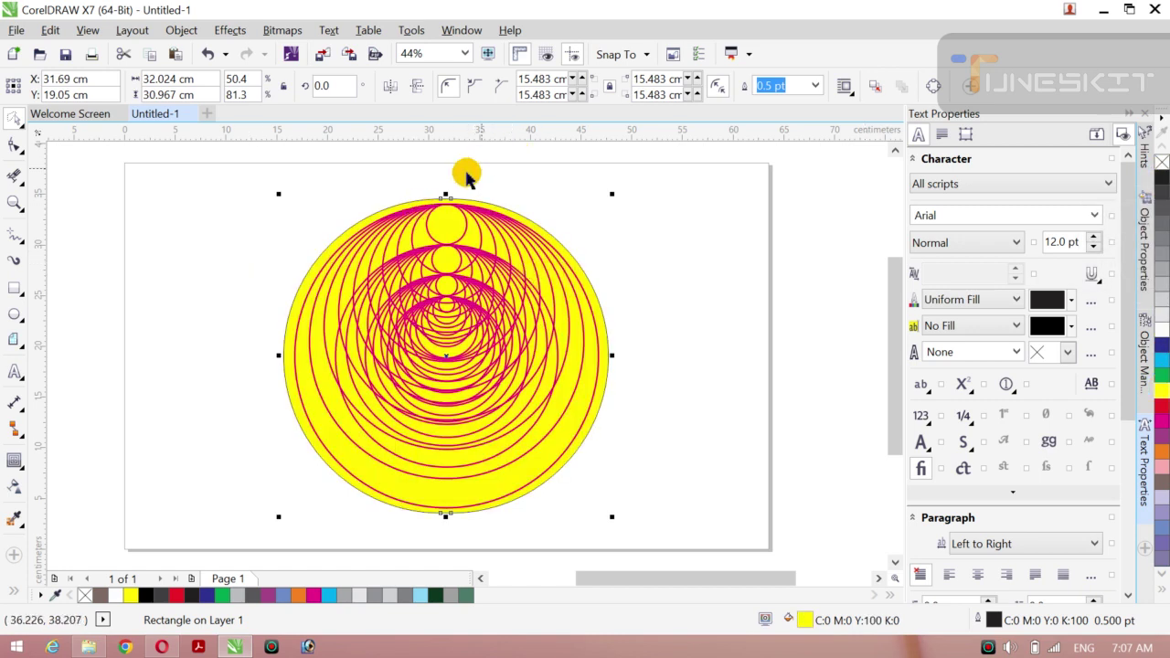
Step: Lower the yellow background's upper edge to the tops of the circles, making it about 30.5 cm high, and clear the selection
drag(446, 194, 446, 199)
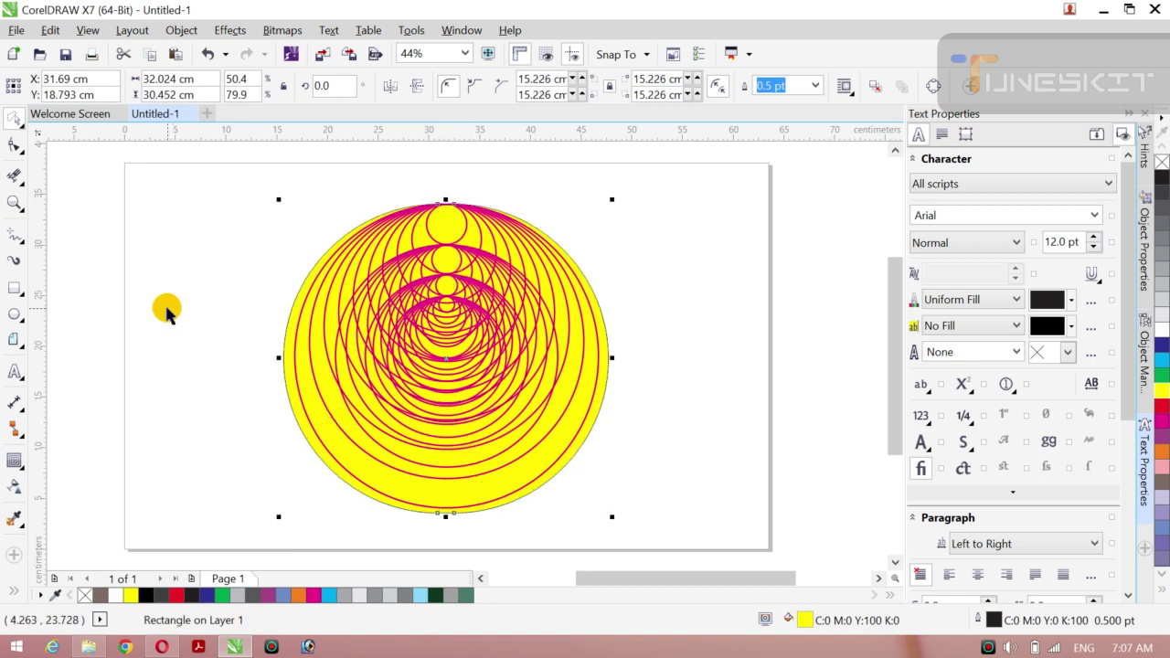
click(24, 130)
click(68, 119)
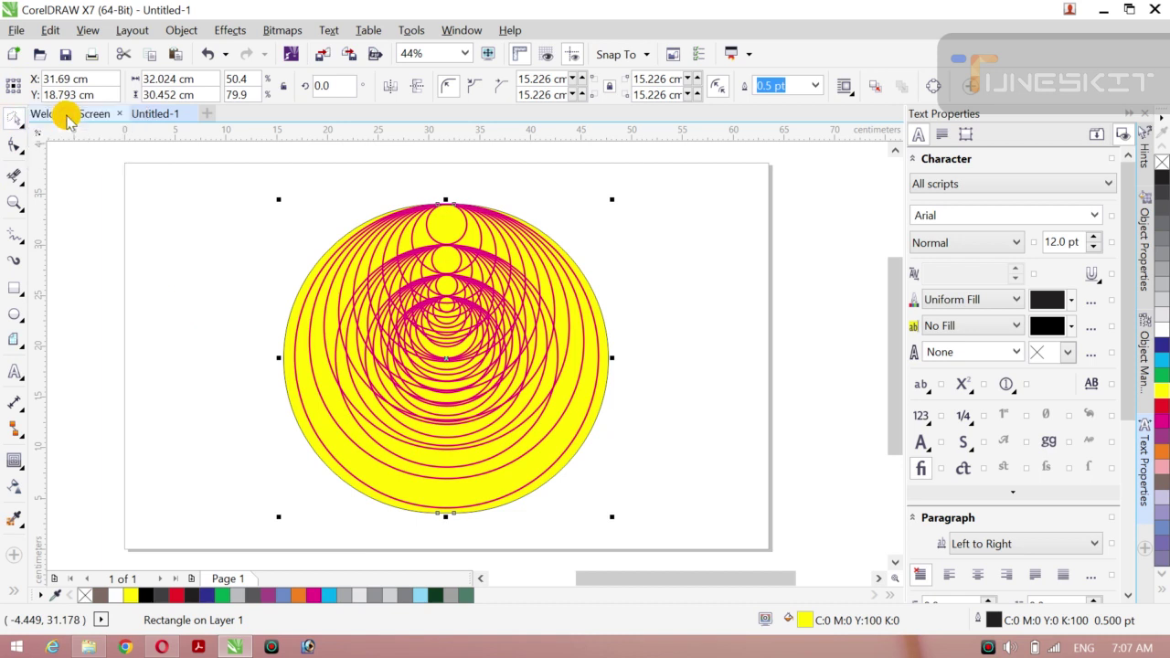
click(265, 316)
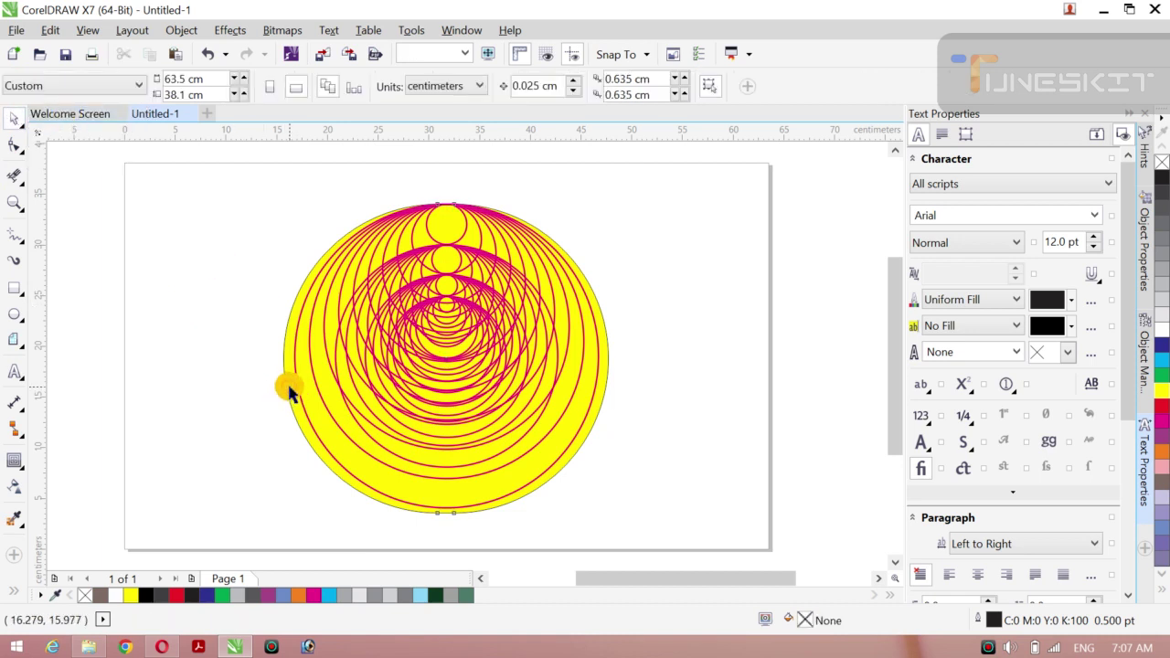
Step: Apply a linear yellow-to-white fountain fill across the background from its left edge to just beyond its right edge
click(290, 389)
key(g)
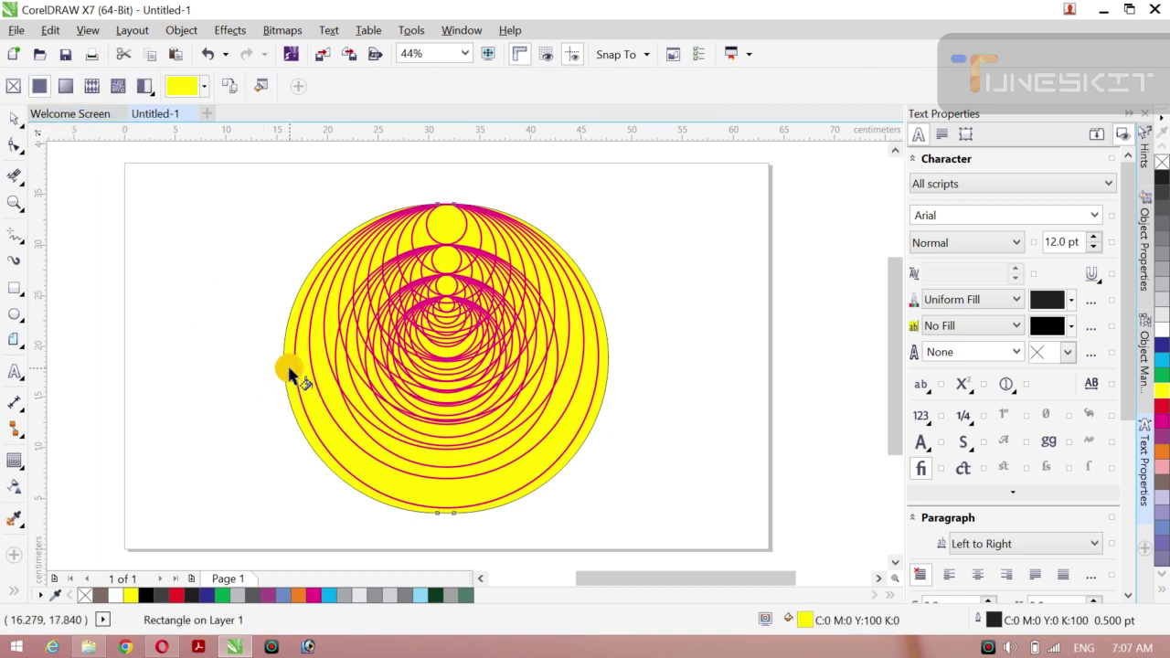
drag(286, 357, 579, 337)
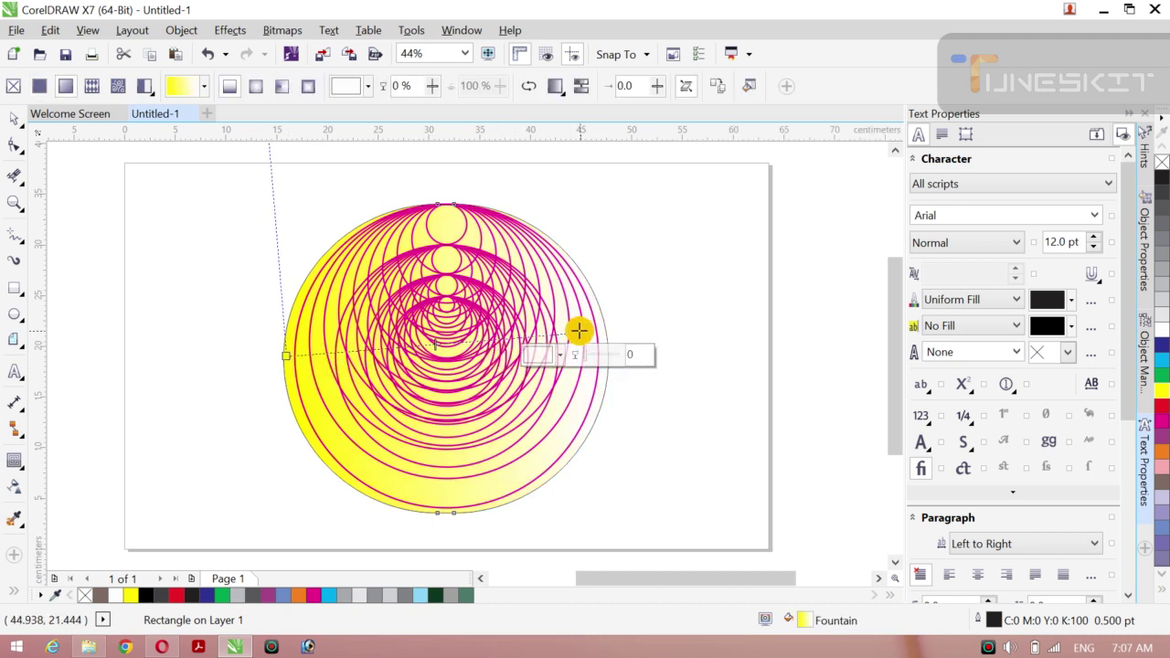
drag(648, 364, 652, 369)
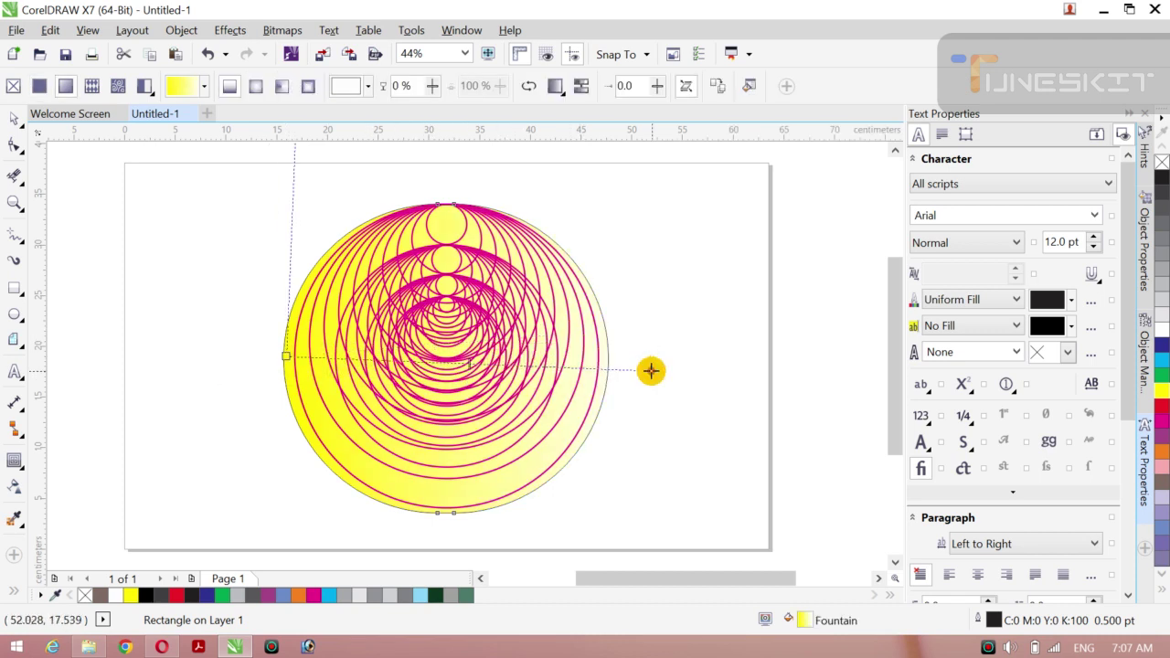
Step: Try conical, elliptical and rectangular fountain fills on the background, repositioning the conical one, and return to the linear type
click(282, 85)
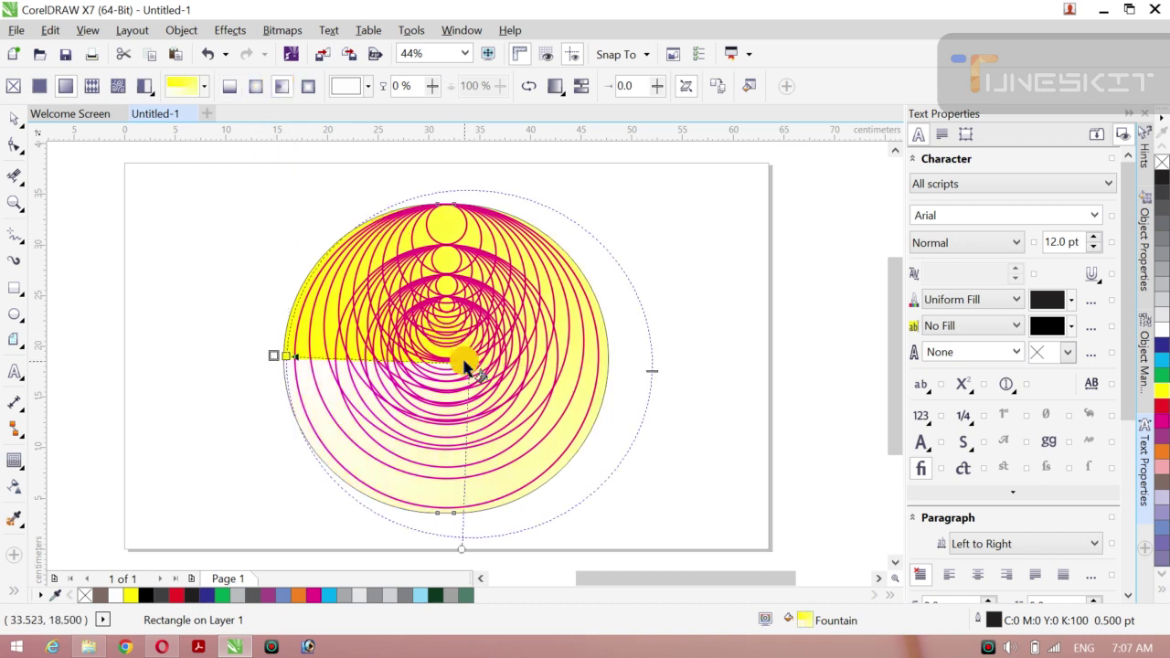
drag(467, 361, 520, 192)
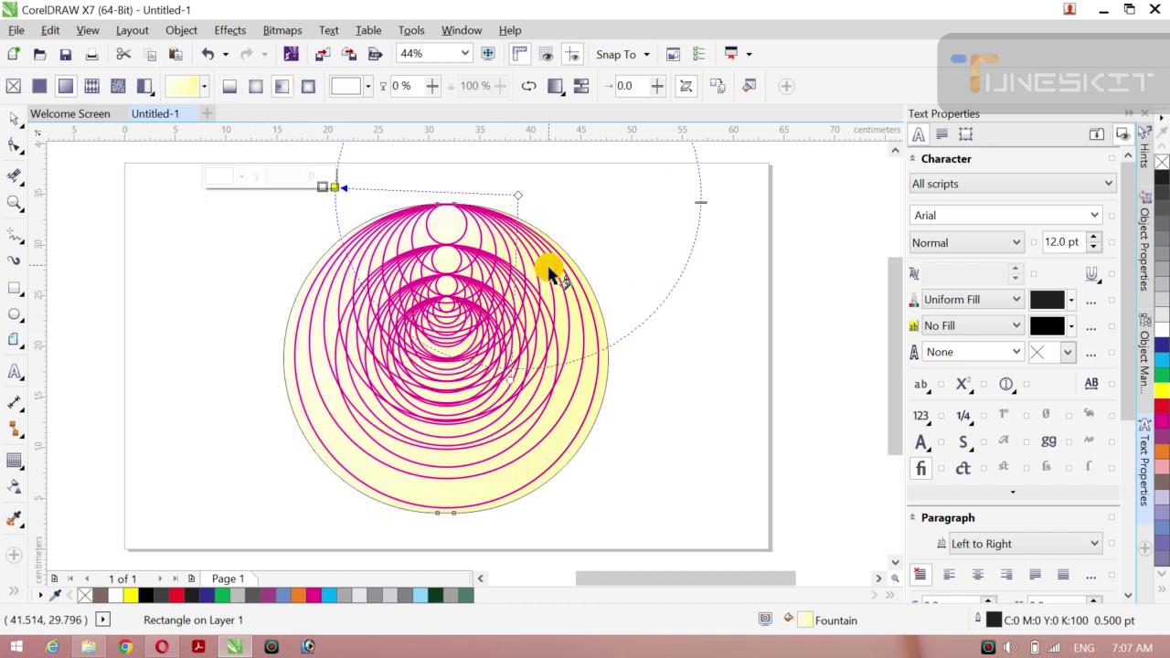
drag(518, 195, 520, 348)
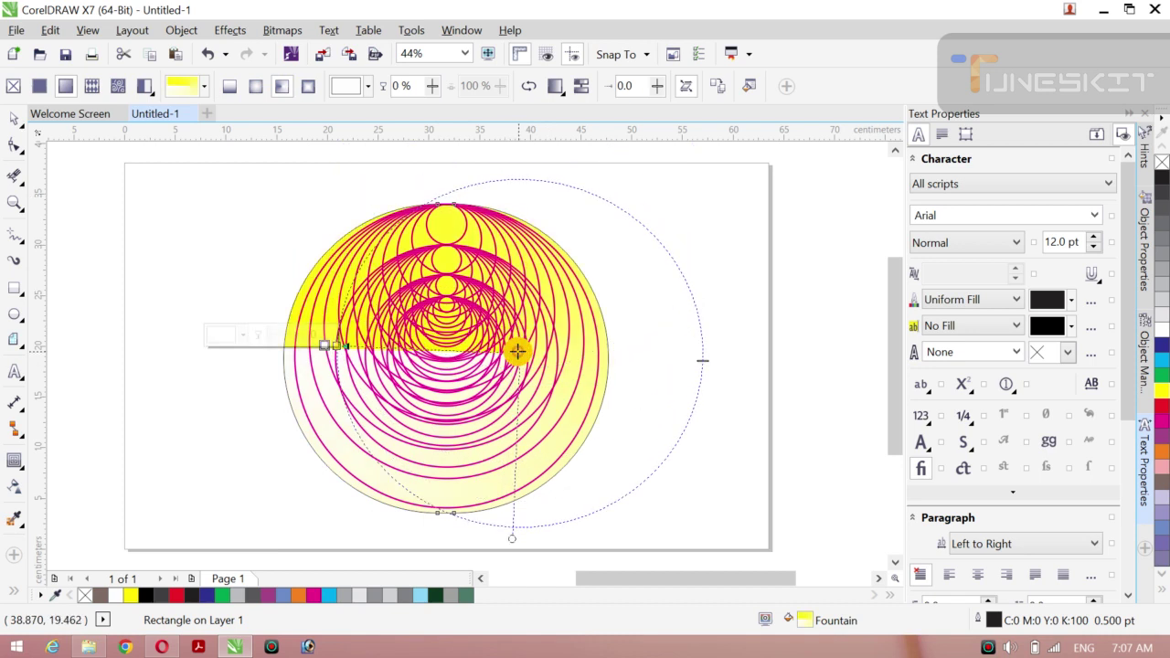
click(259, 84)
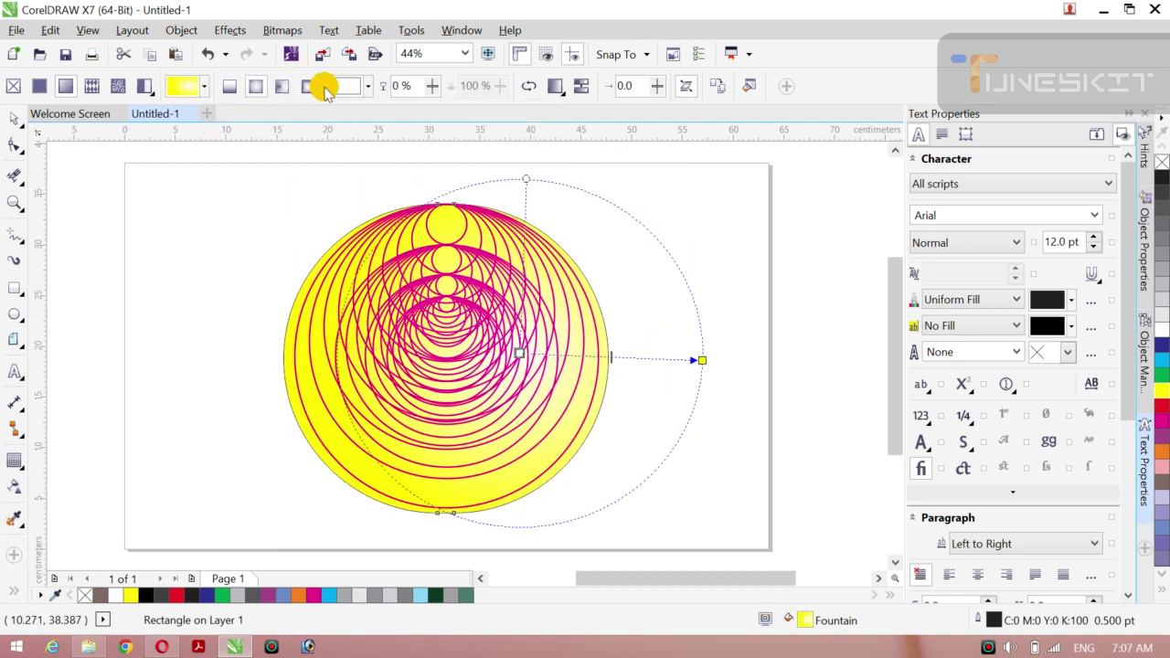
click(308, 88)
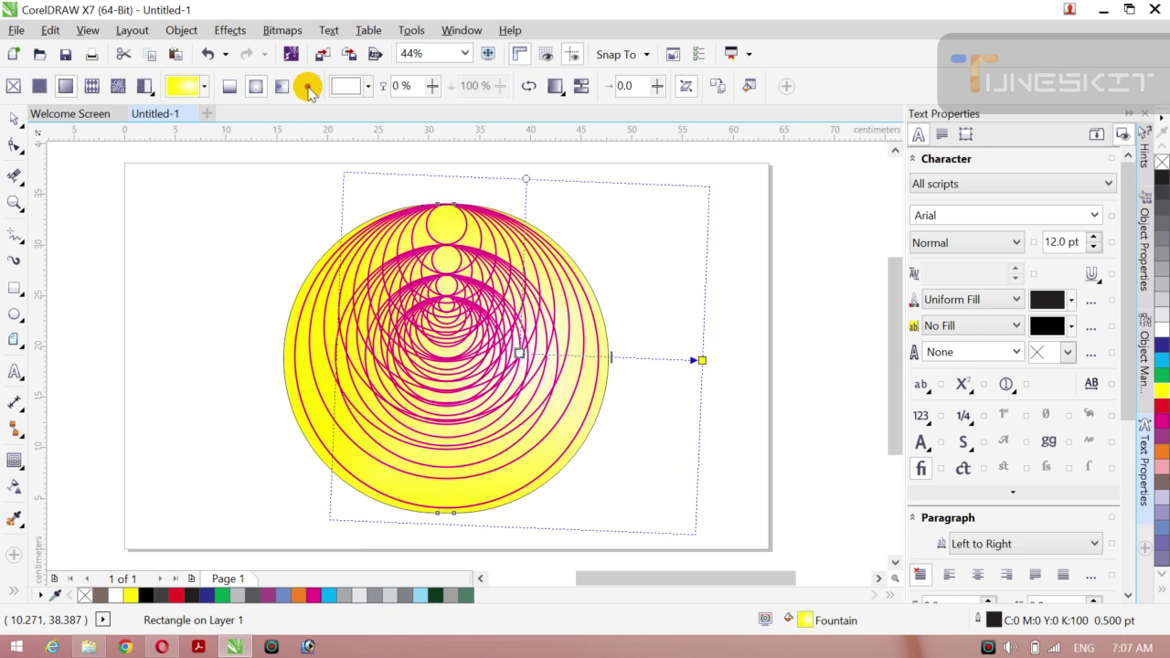
click(230, 85)
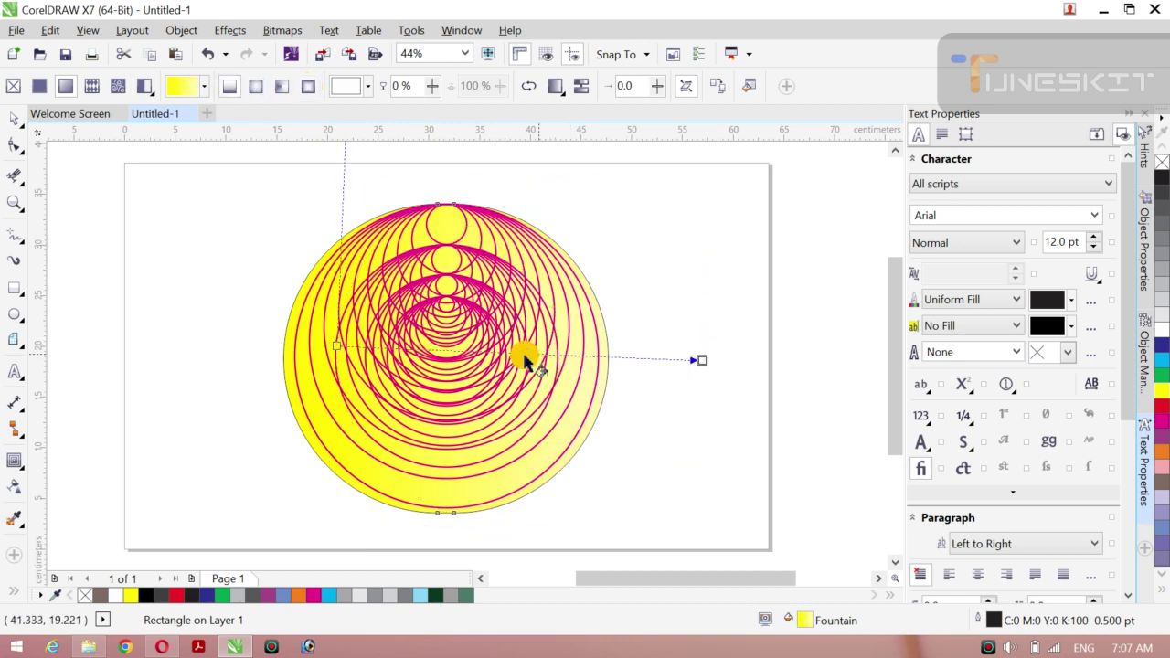
Step: Redraw the linear fountain fill diagonally from white near the background's centre to yellow at its lower right, and clear the selection
drag(524, 363, 418, 355)
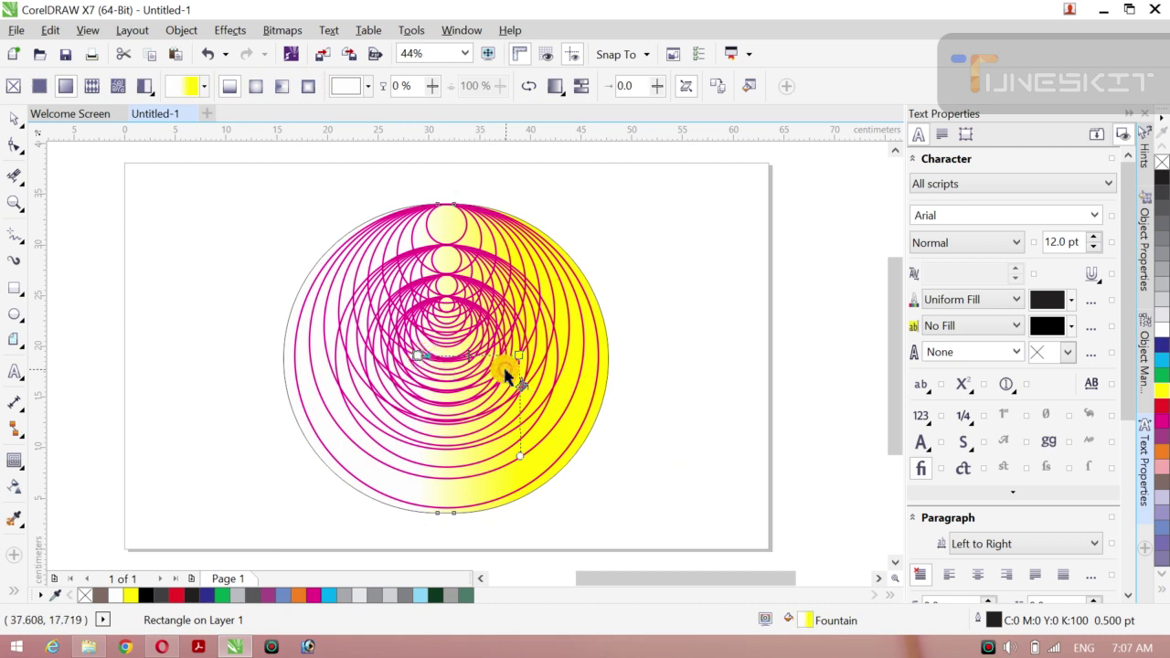
drag(517, 357, 572, 404)
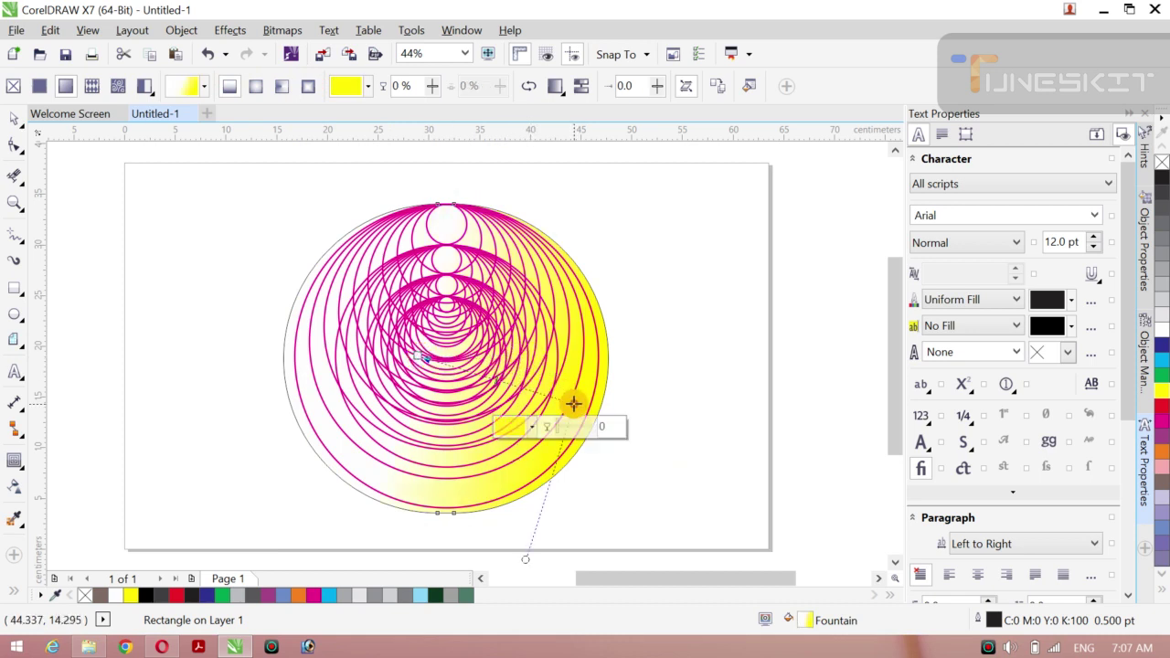
click(22, 126)
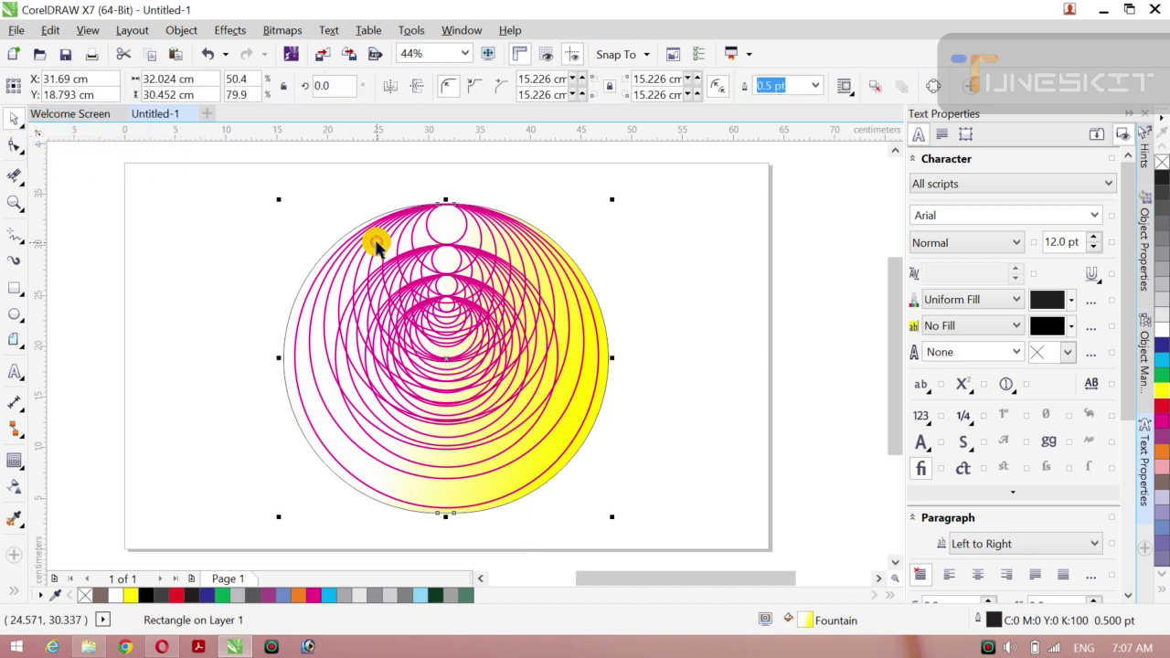
click(275, 243)
Step: Group the background with the circles and move the group to the page's right half, around X 46.7, Y 20.5 cm
drag(196, 189, 674, 551)
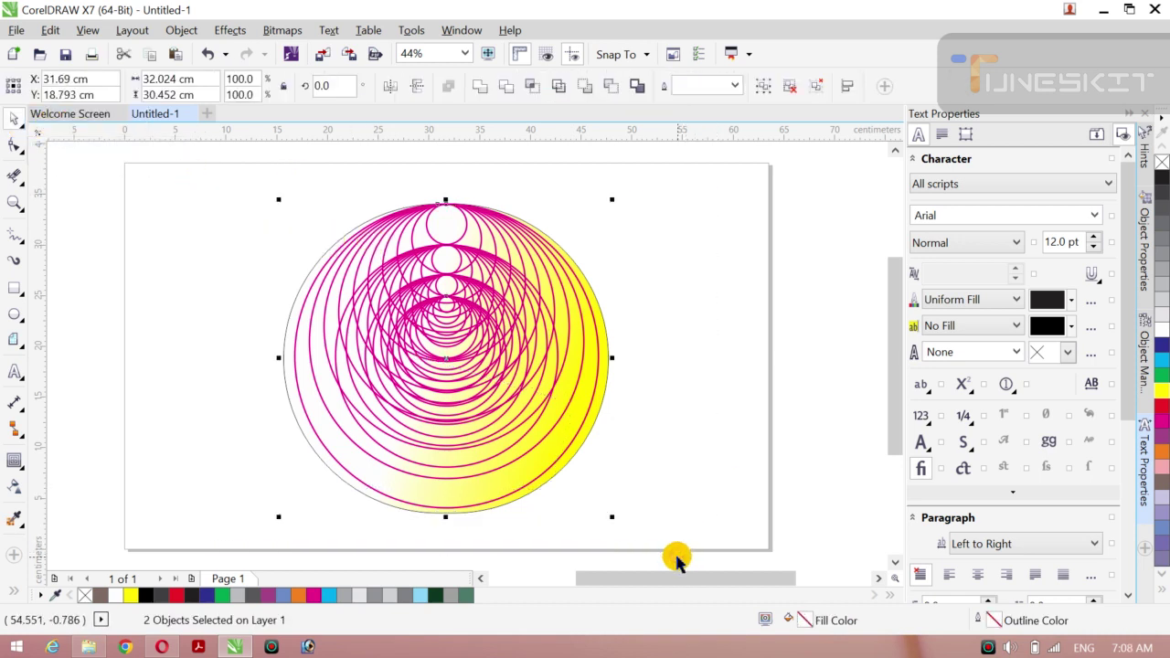
key(ctrl+g)
drag(503, 447, 504, 444)
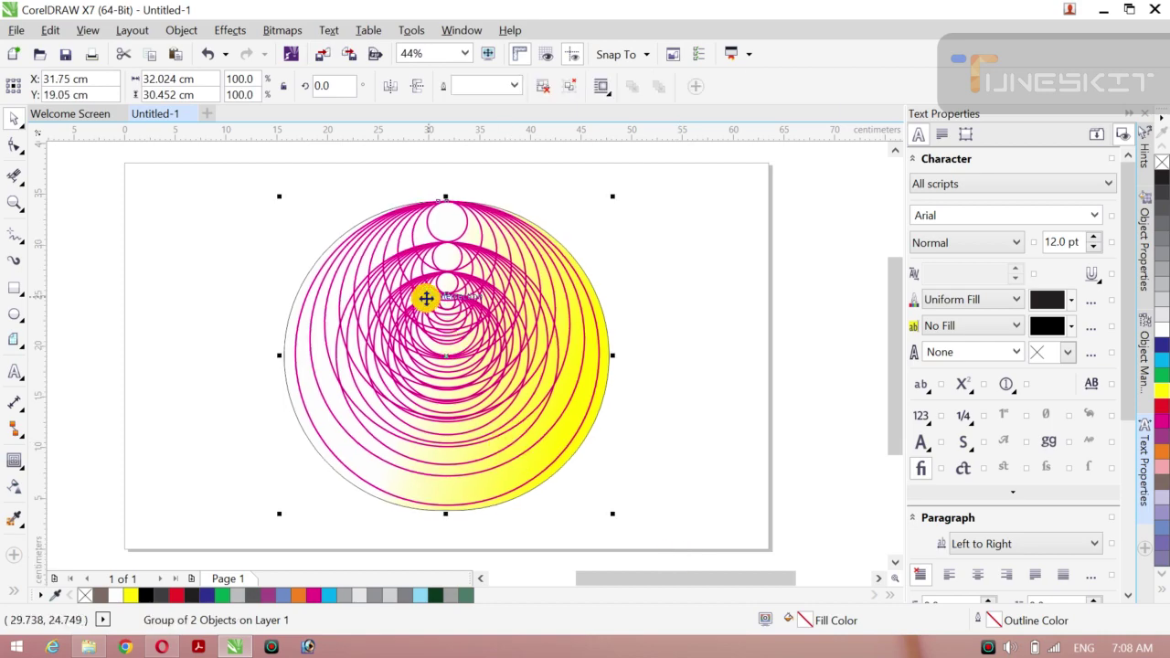
drag(426, 298, 571, 281)
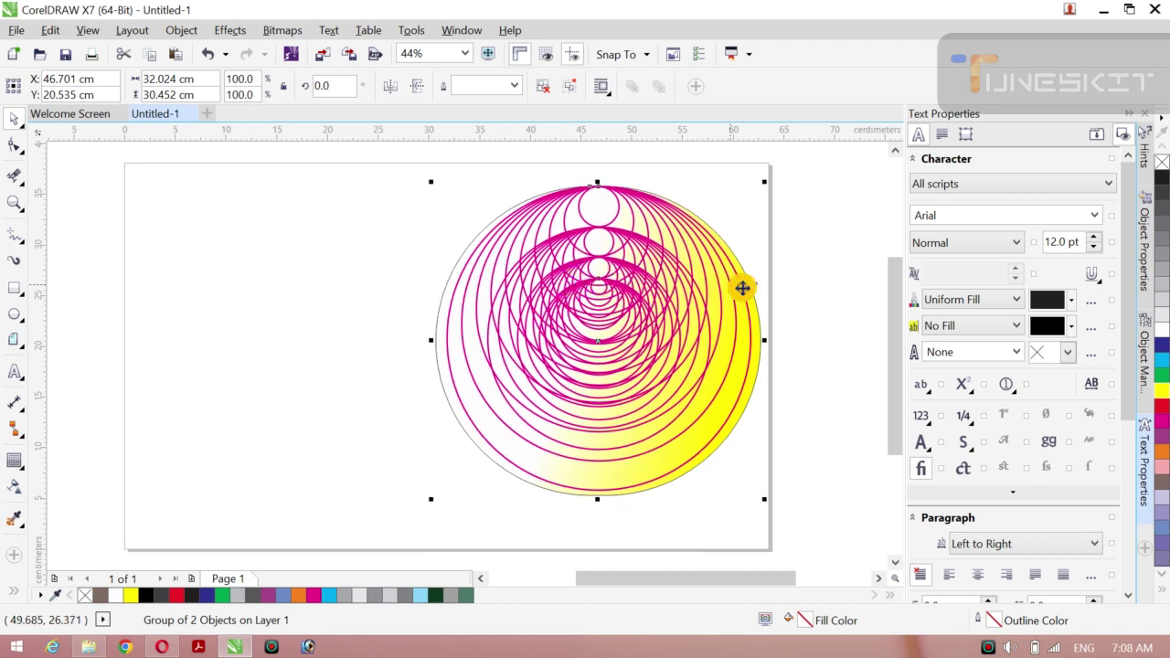
click(412, 209)
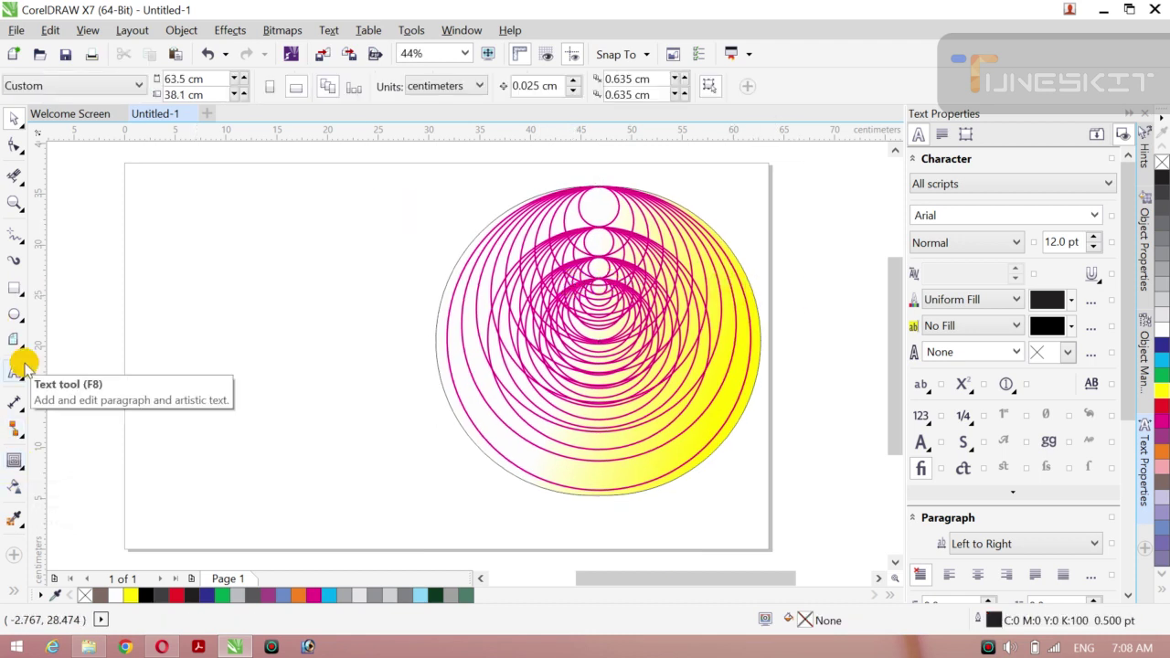
Step: Draw a circle about 10.4 cm in diameter in the empty left half of the page
click(22, 322)
click(41, 311)
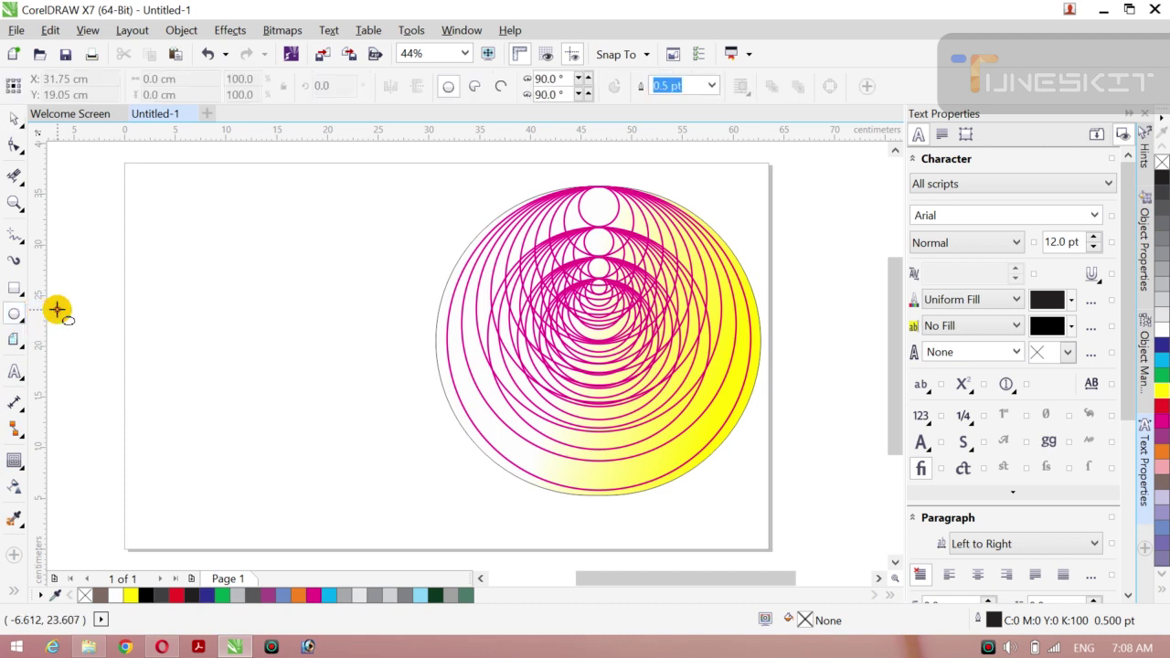
mouse_move(229, 273)
mouse_down()
mouse_move(329, 390)
mouse_move(319, 384)
mouse_up()
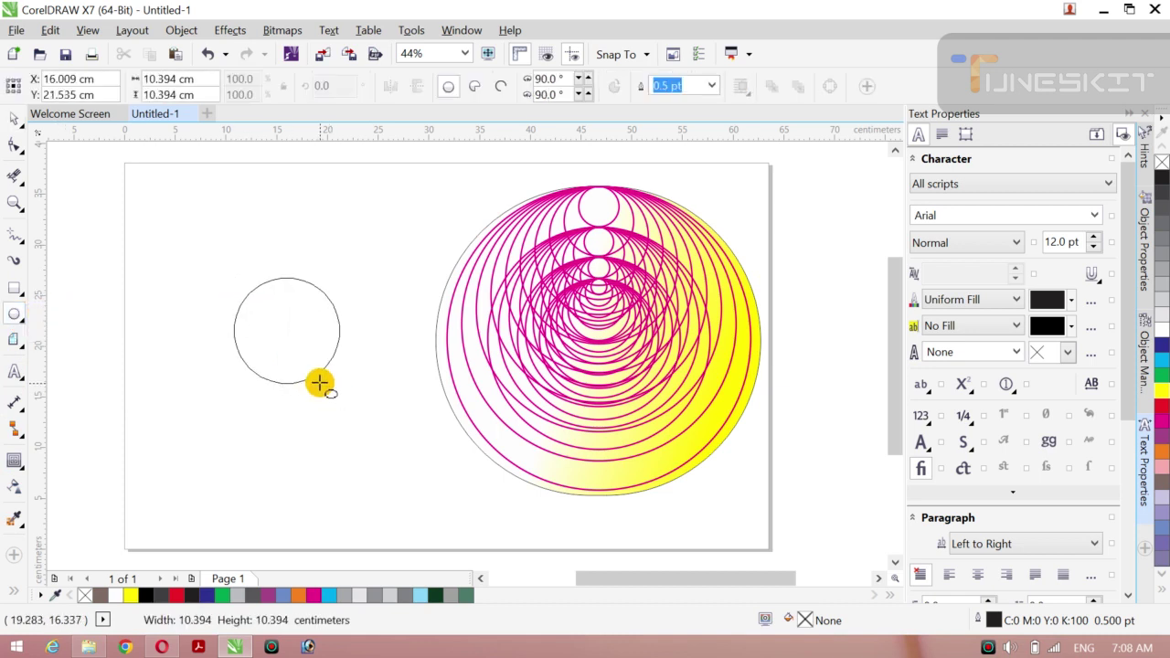
Step: Add an inside contour to the new circle with 9 steps at a 0.45 cm offset
click(16, 464)
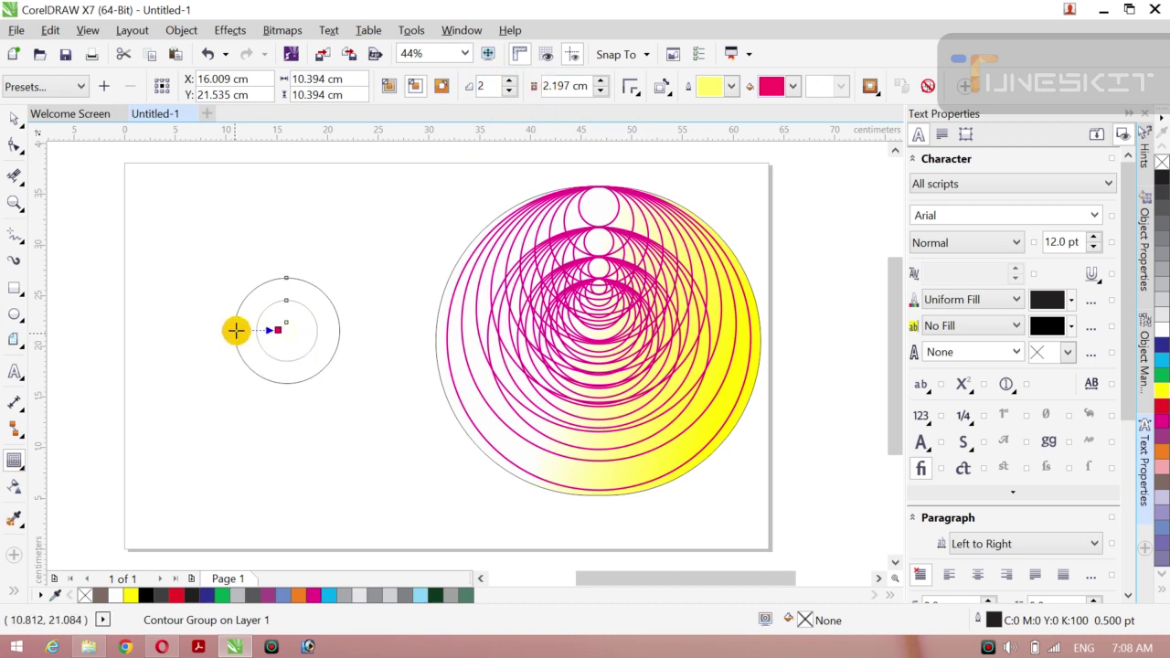
drag(246, 329, 248, 330)
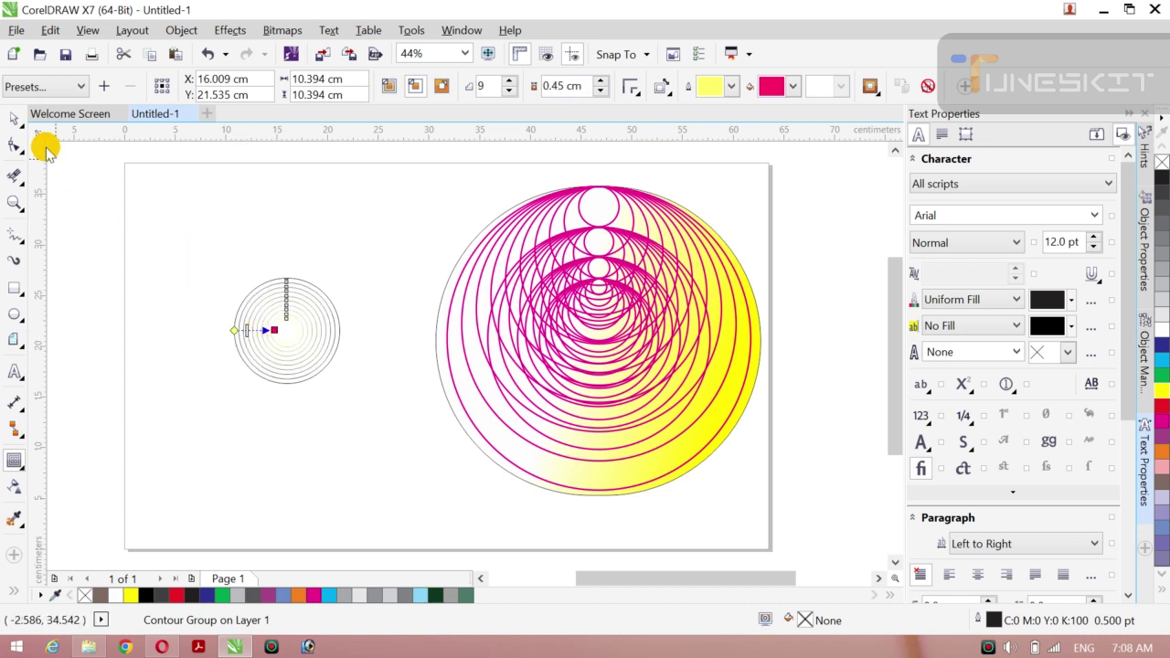
click(25, 128)
click(42, 120)
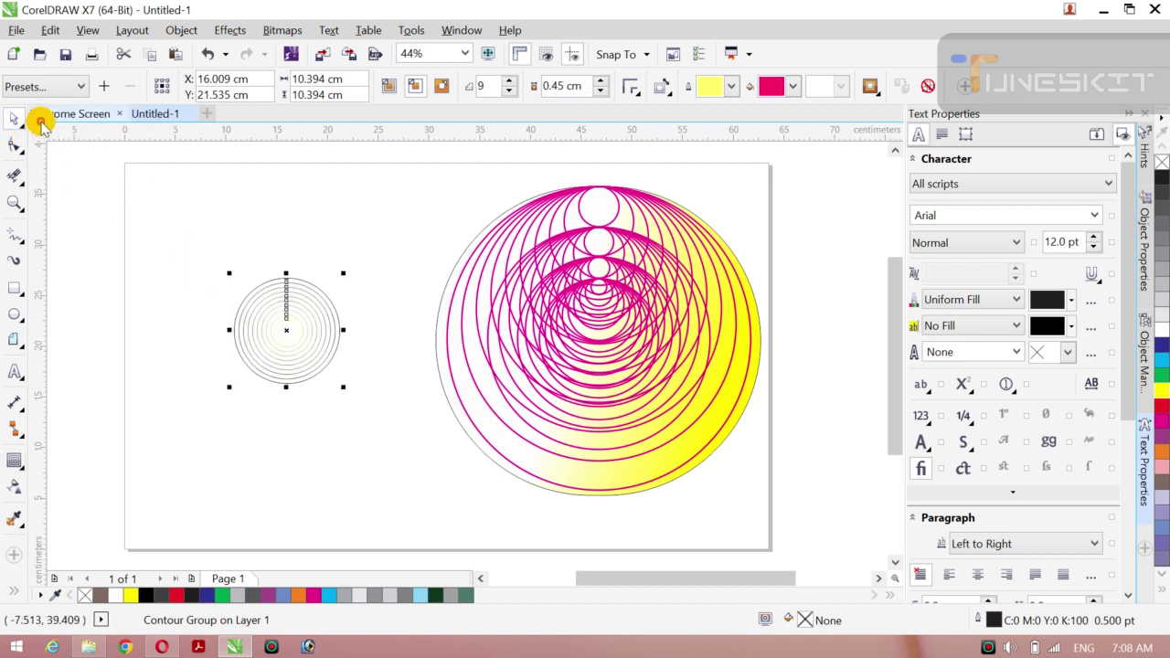
Step: Select the contoured circle and break its contour group apart
click(170, 262)
drag(170, 263, 360, 423)
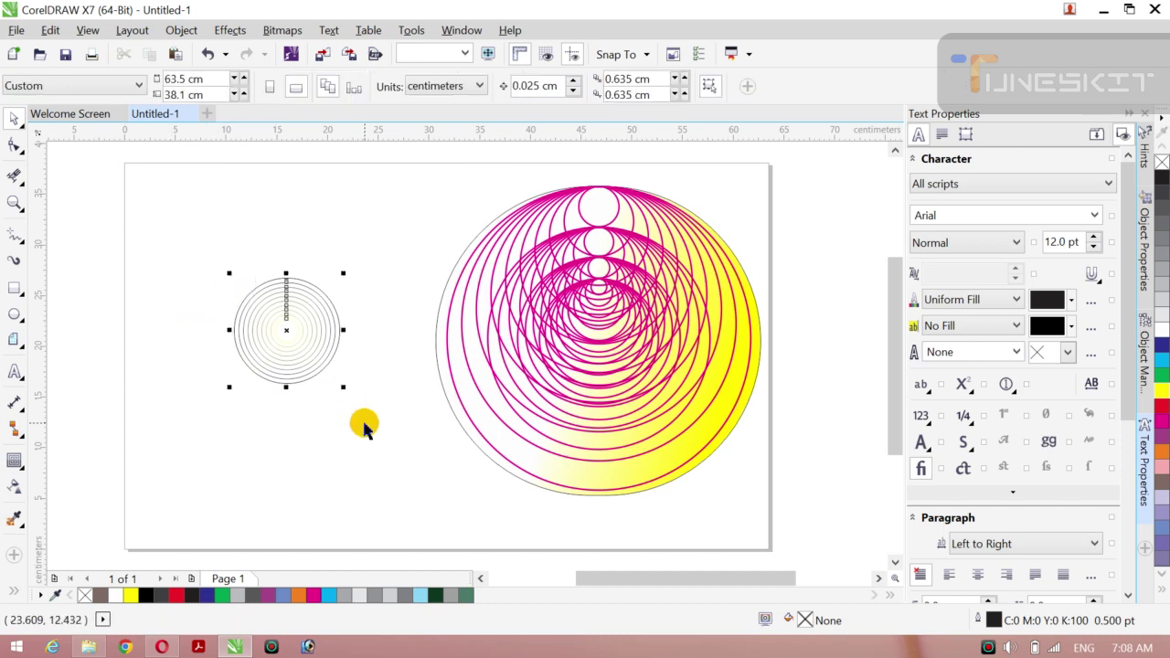
click(182, 32)
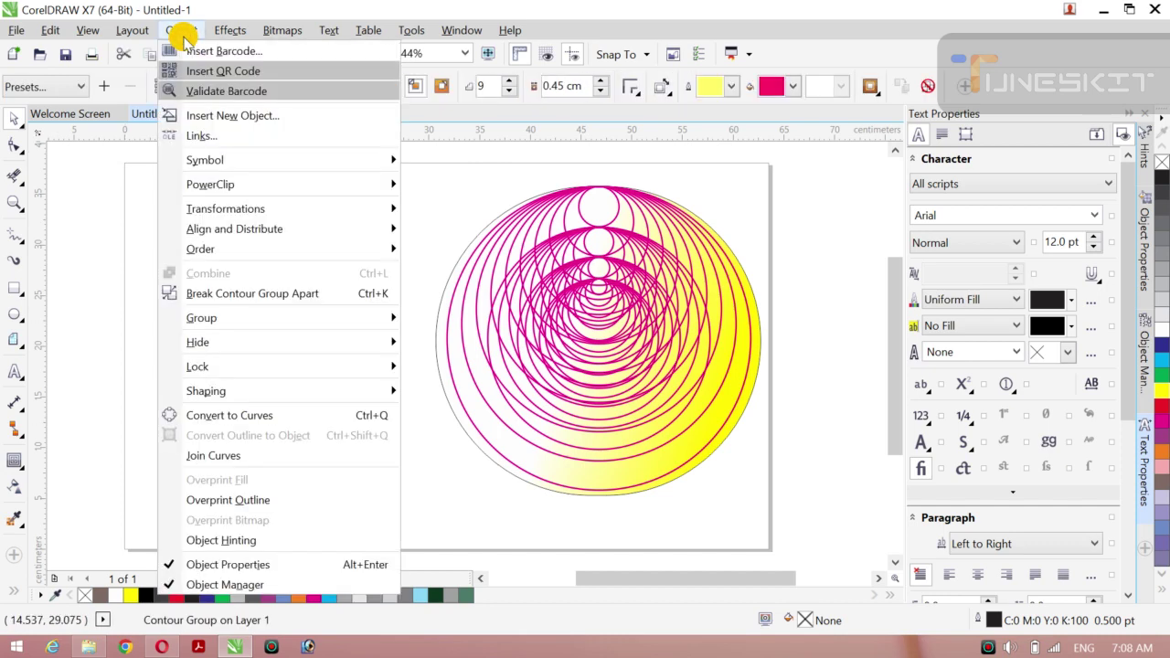
click(315, 293)
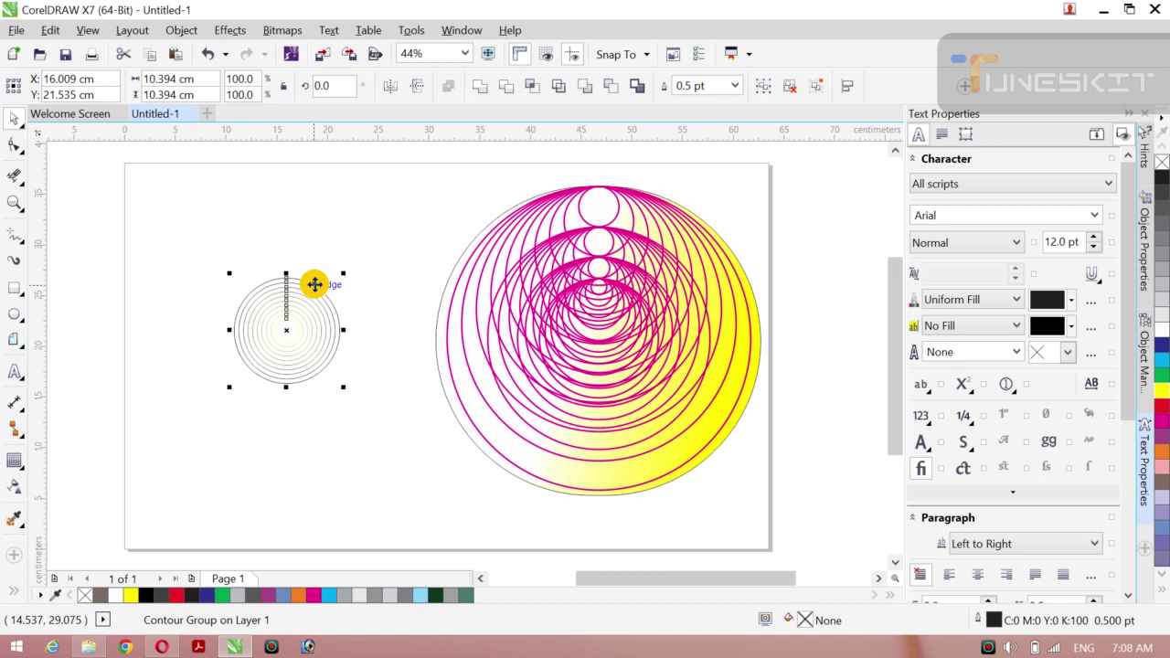
Step: Ungroup the nine contour circles inside the small circle so that each one can be selected individually
click(224, 321)
click(255, 318)
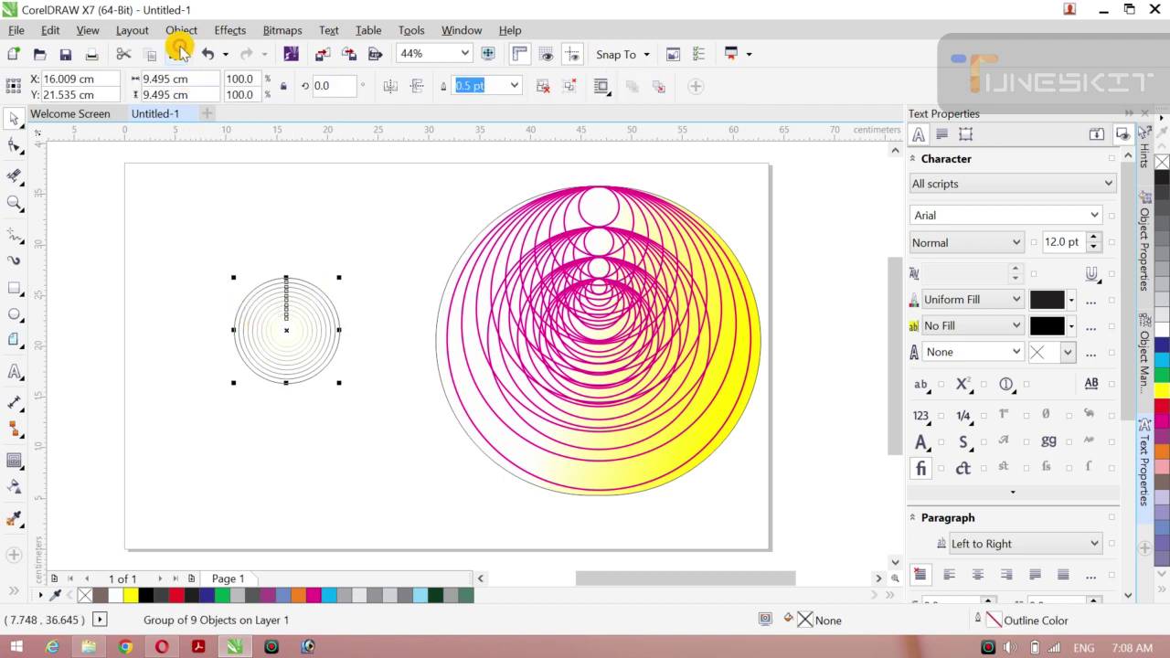
right_click(207, 220)
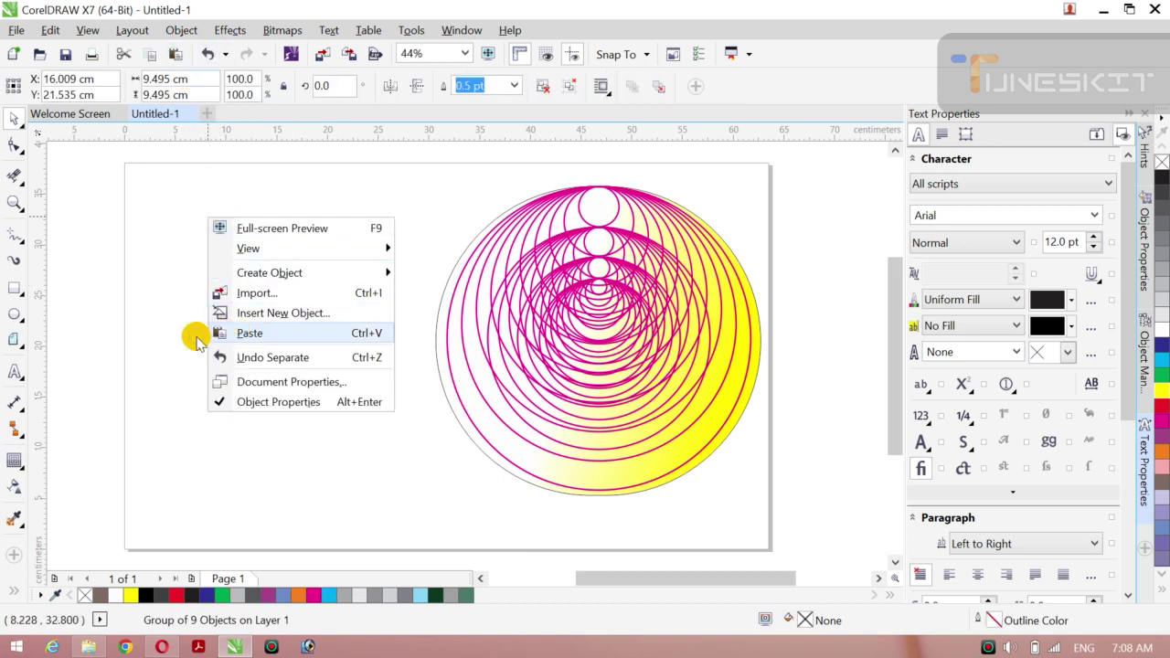
click(156, 358)
right_click(249, 314)
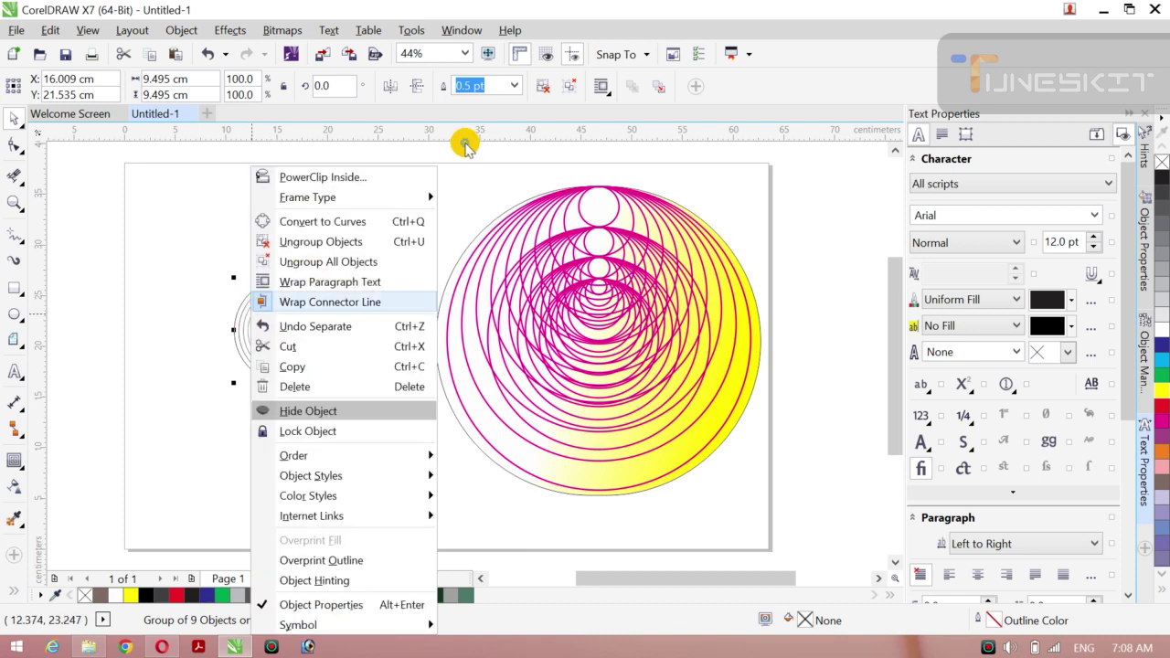
click(373, 241)
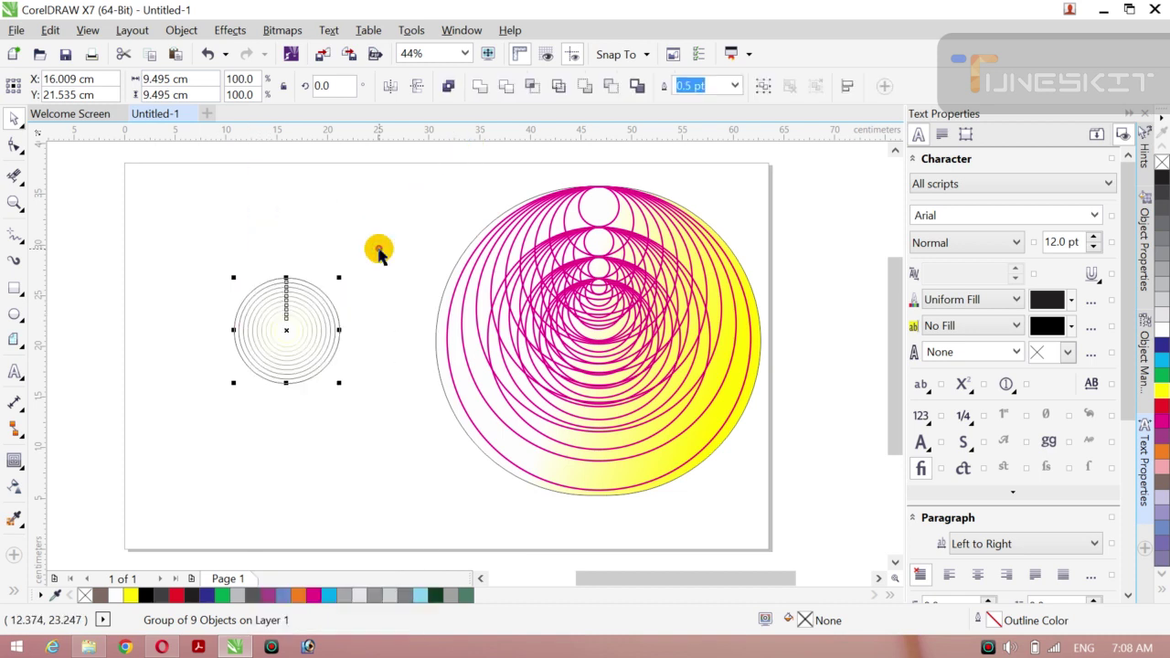
click(65, 413)
click(296, 340)
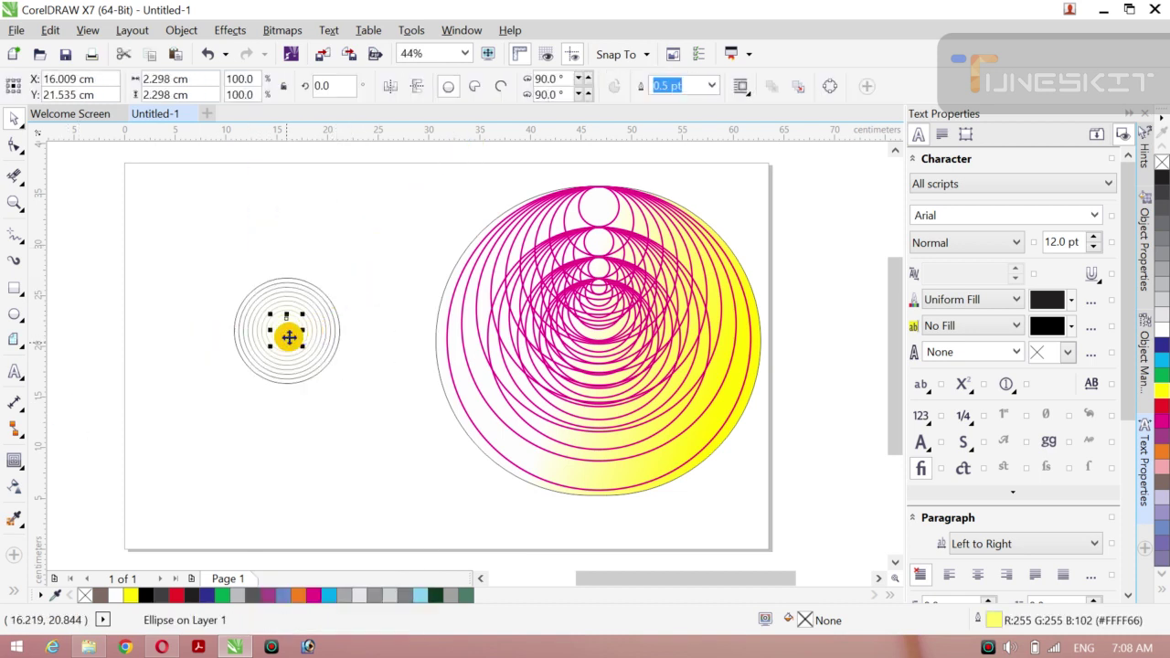
Step: Select all ten concentric circles in the left half of the page and align them by their bottom edges
right_click(290, 339)
click(178, 316)
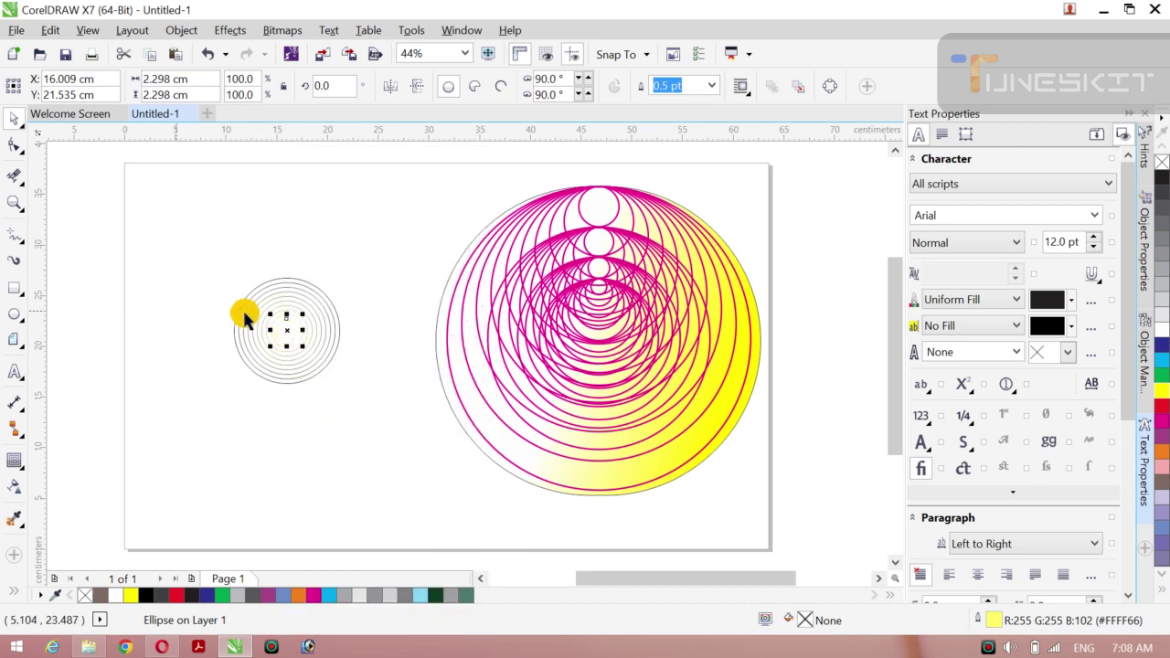
click(185, 302)
drag(181, 256, 388, 461)
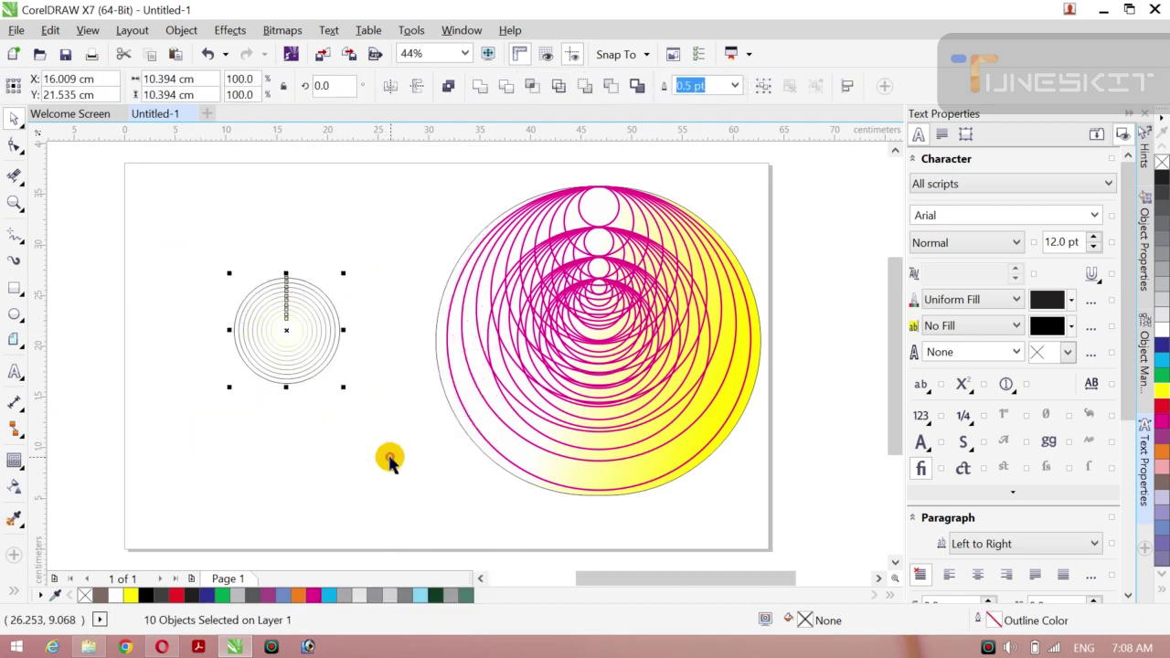
key(b)
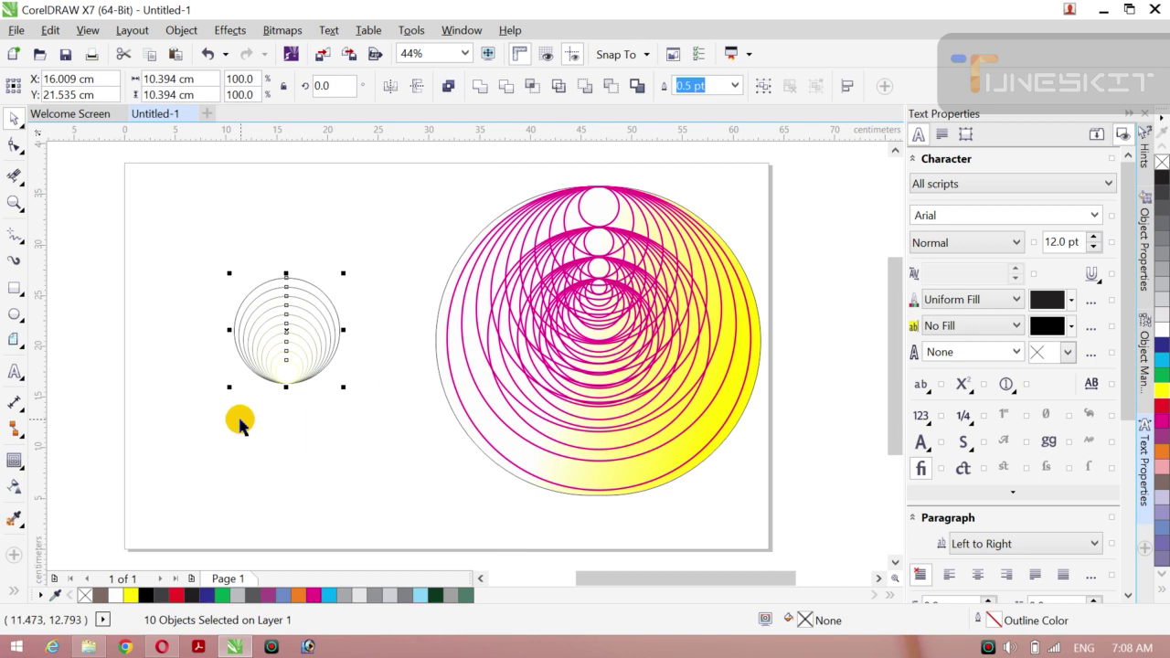
Step: Select the ten bottom-aligned circles and group them
click(185, 342)
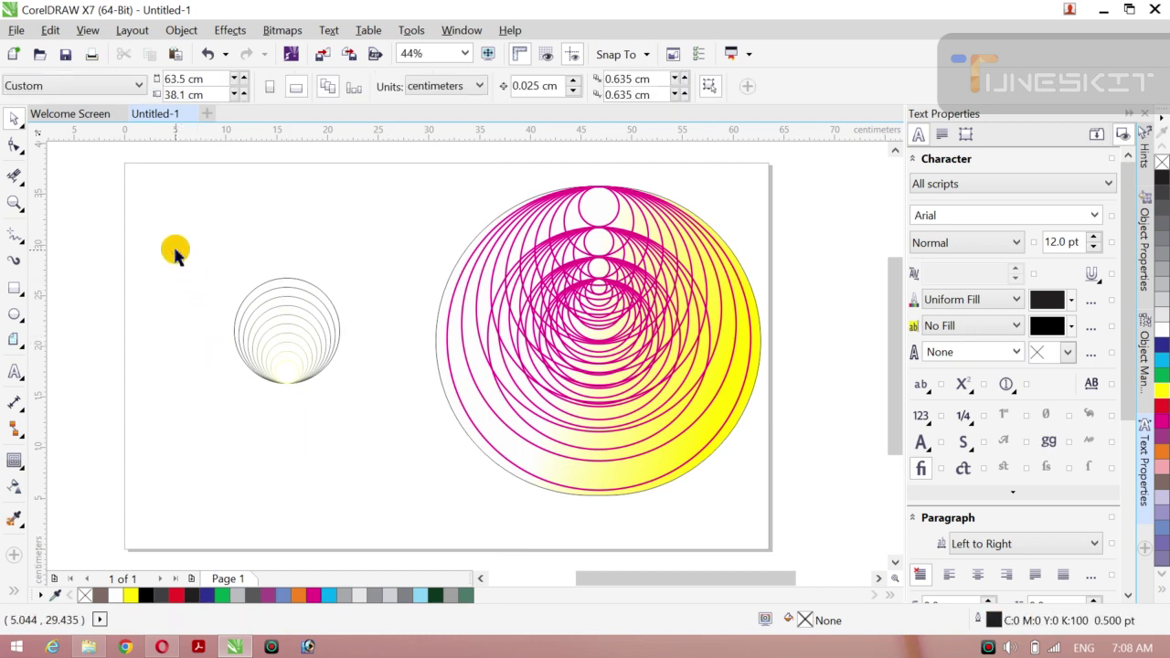
drag(175, 251, 400, 472)
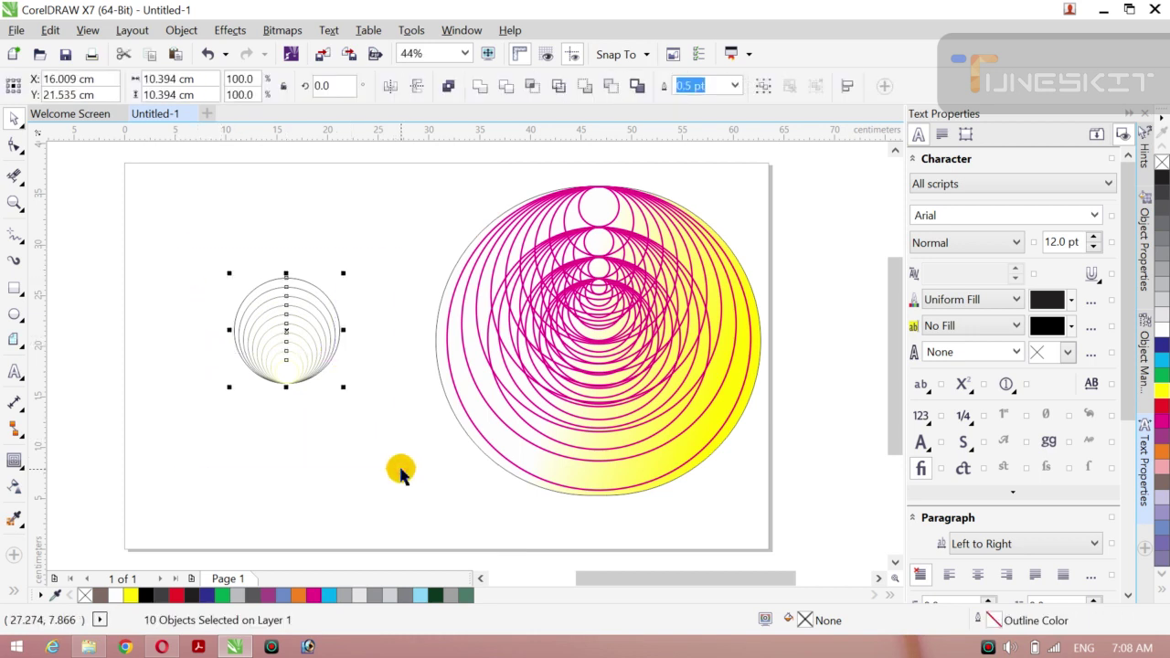
key(ctrl+b)
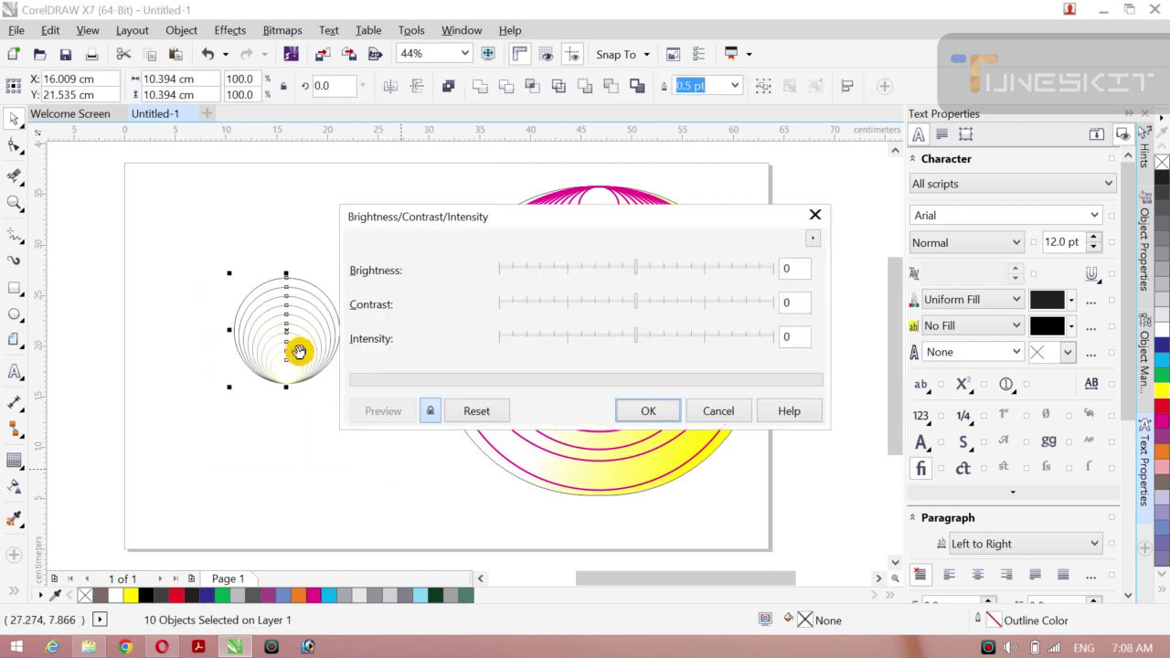
click(816, 222)
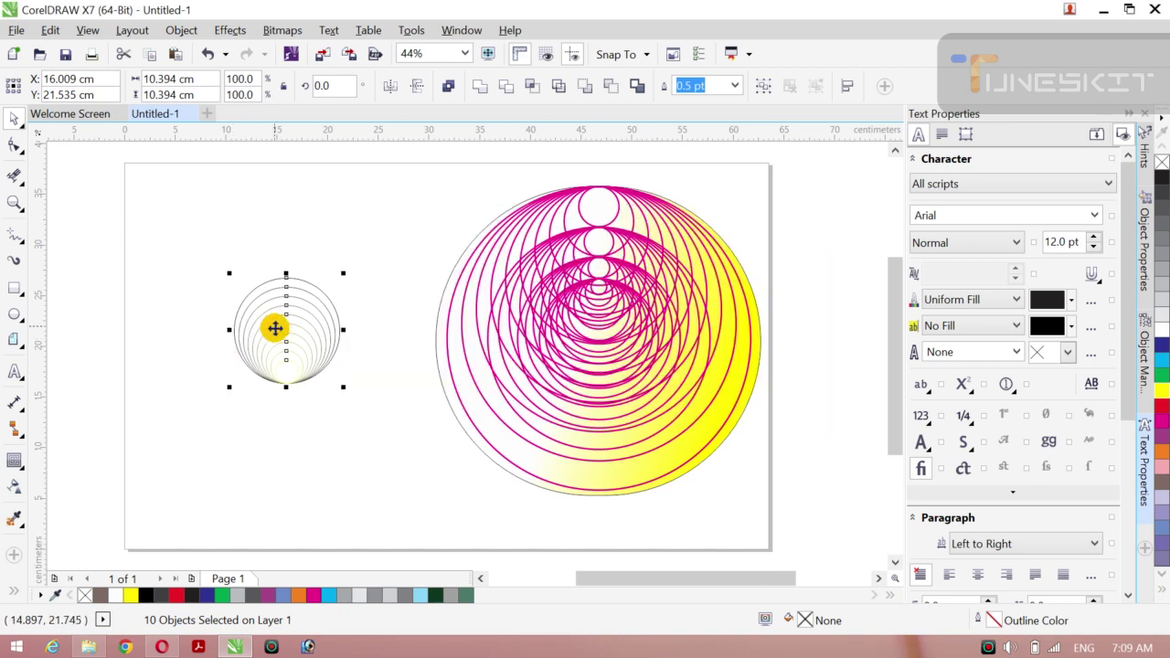
right_click(274, 329)
click(392, 303)
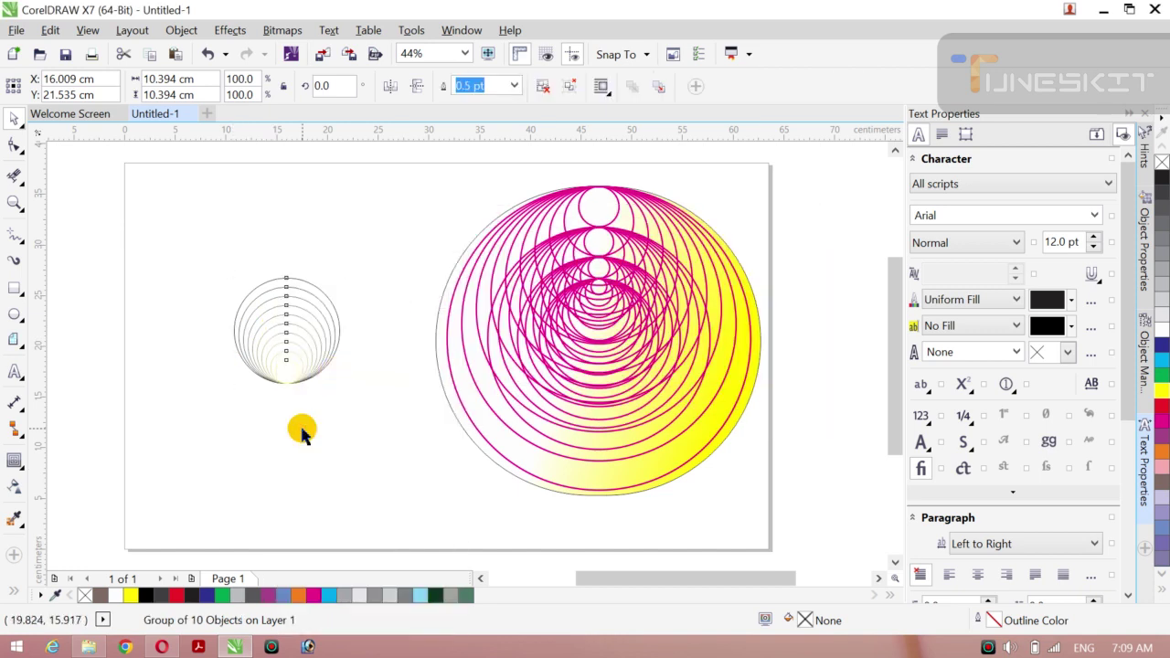
Step: Move the circle group up to about X 17.1, Y 26.7 cm
click(293, 334)
click(294, 334)
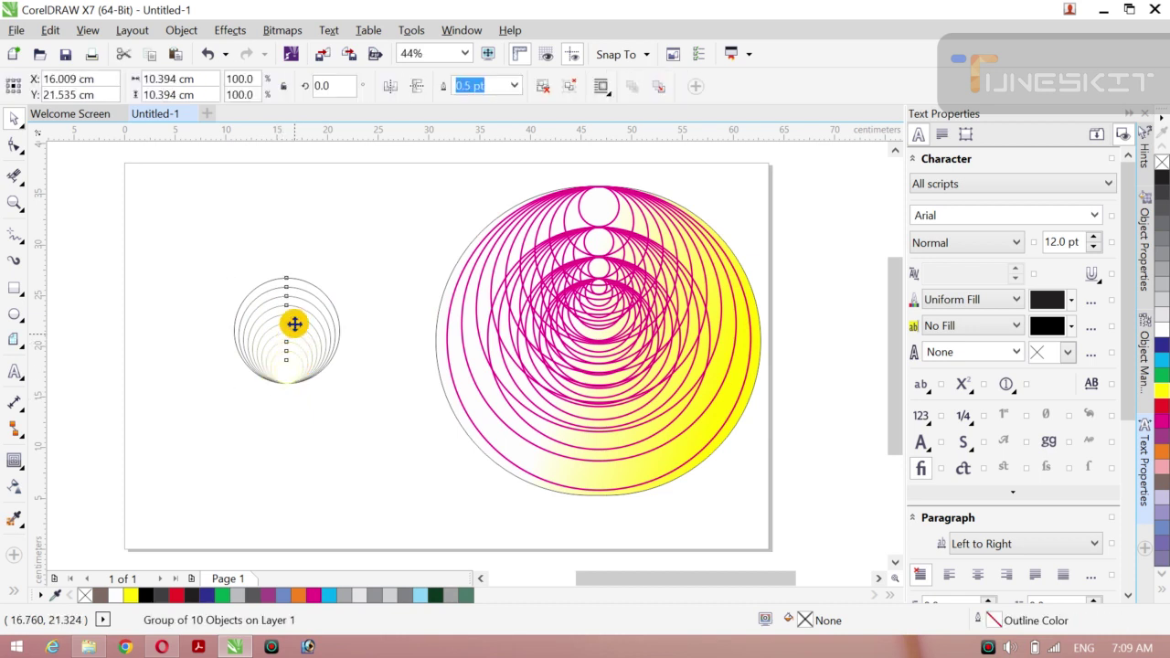
drag(294, 324, 306, 277)
drag(349, 374, 314, 271)
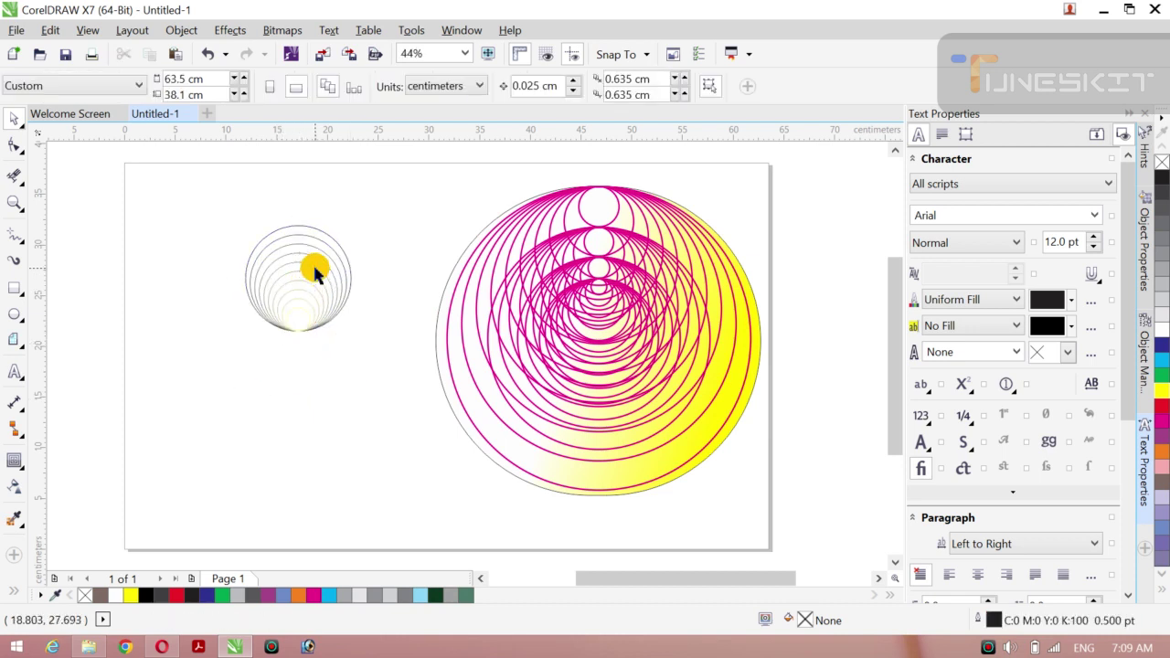
Step: Place the group's rotation centre just below it, make a copy rotated about 93.8°, and repeat the rotated copy twice to form four petals
click(313, 272)
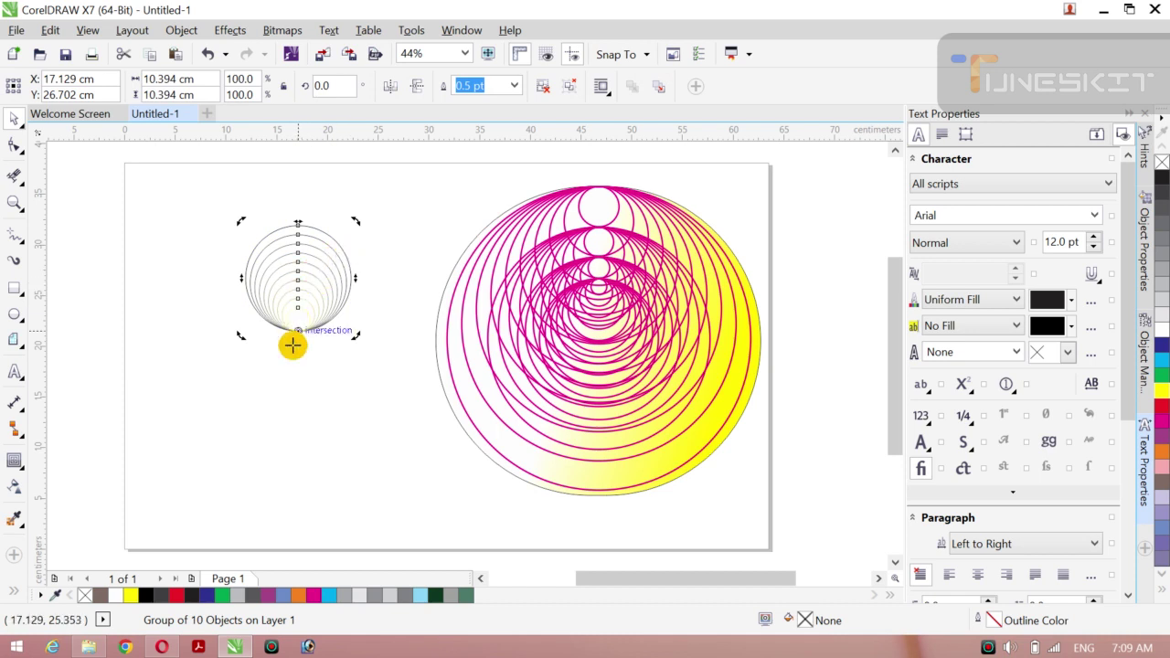
drag(297, 348, 297, 349)
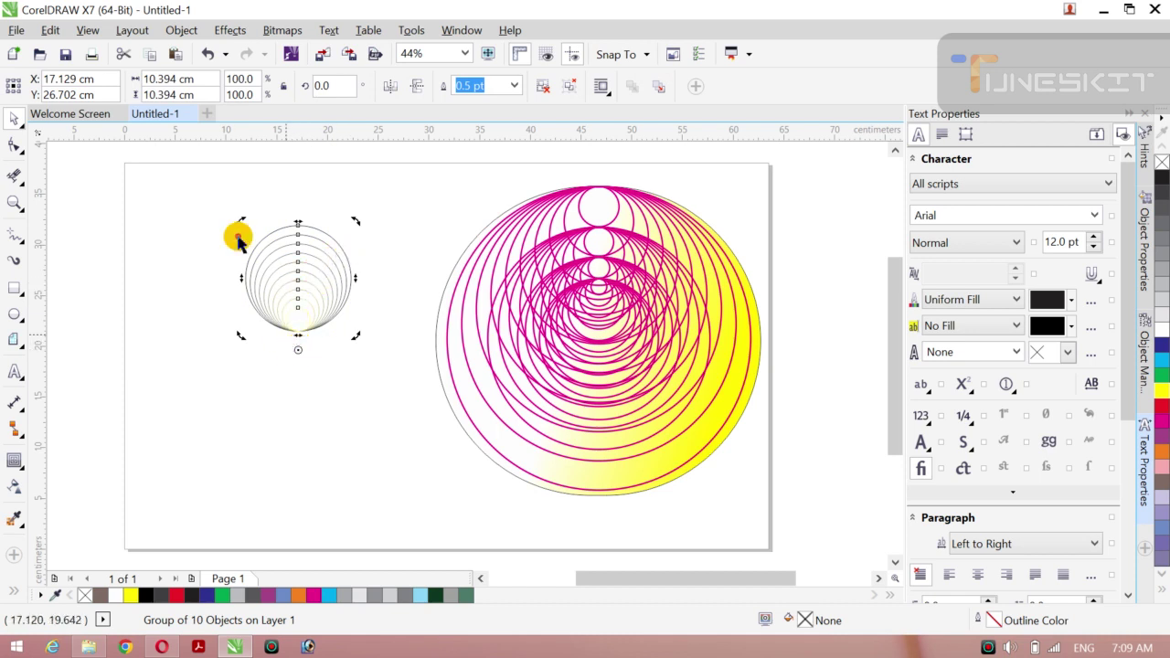
drag(239, 221, 173, 414)
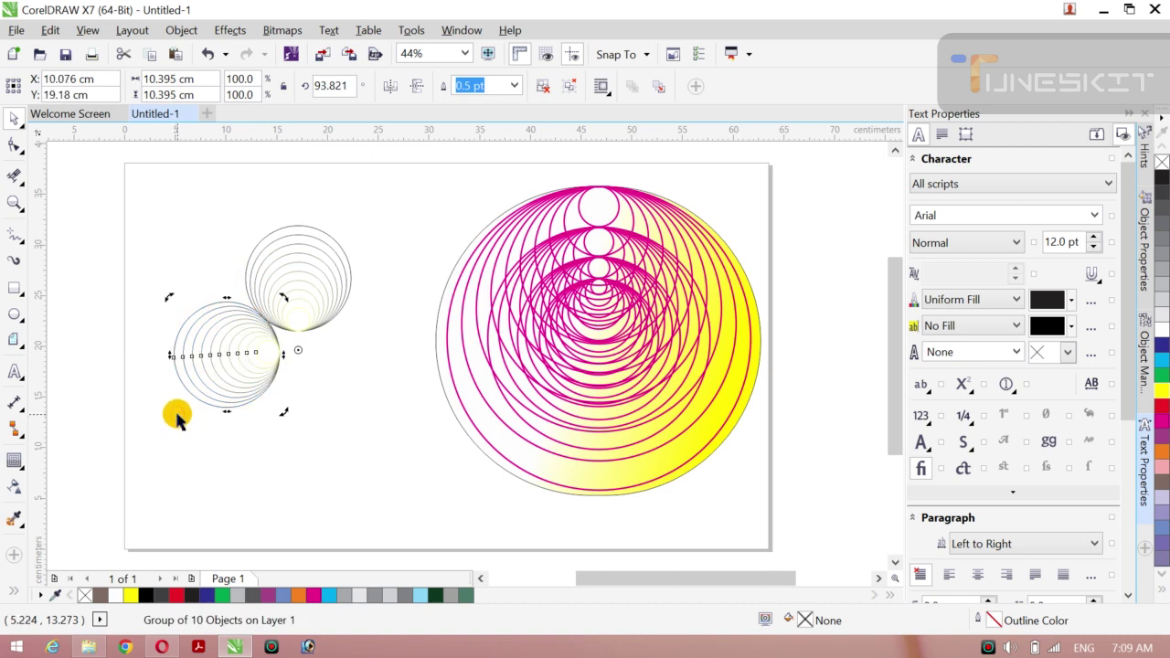
key(ctrl+r)
key(ctrl+r)
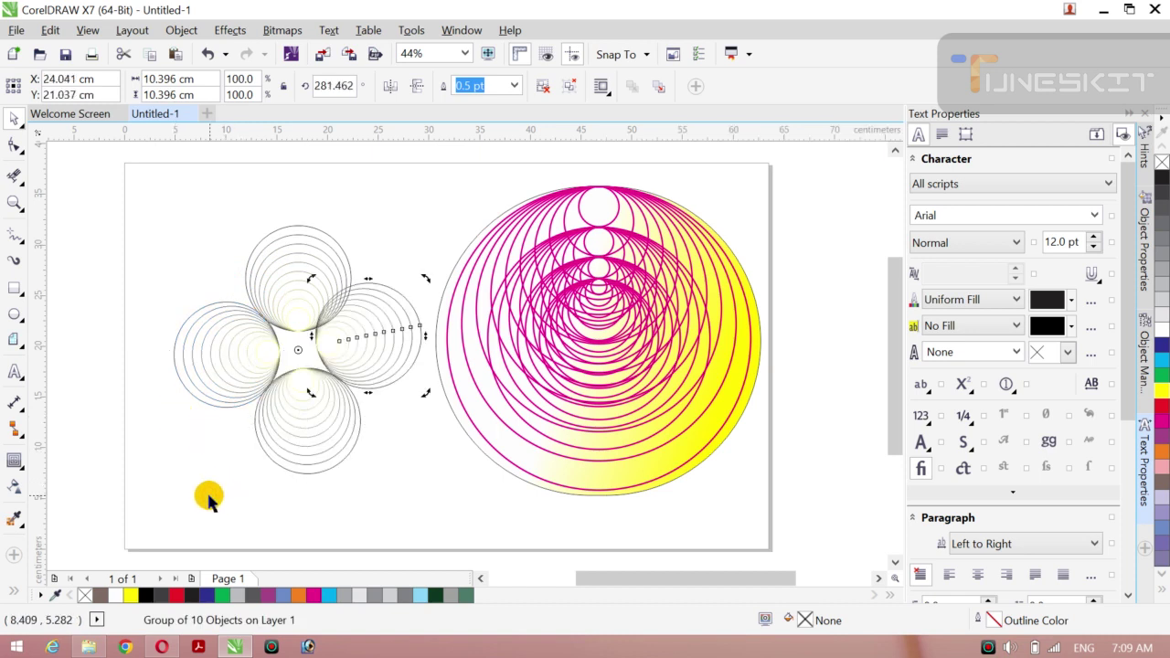
Step: Scale the four petals together to about 83.9% and move them to about X 14.5, Y 25.9 cm
click(201, 484)
drag(84, 193, 449, 517)
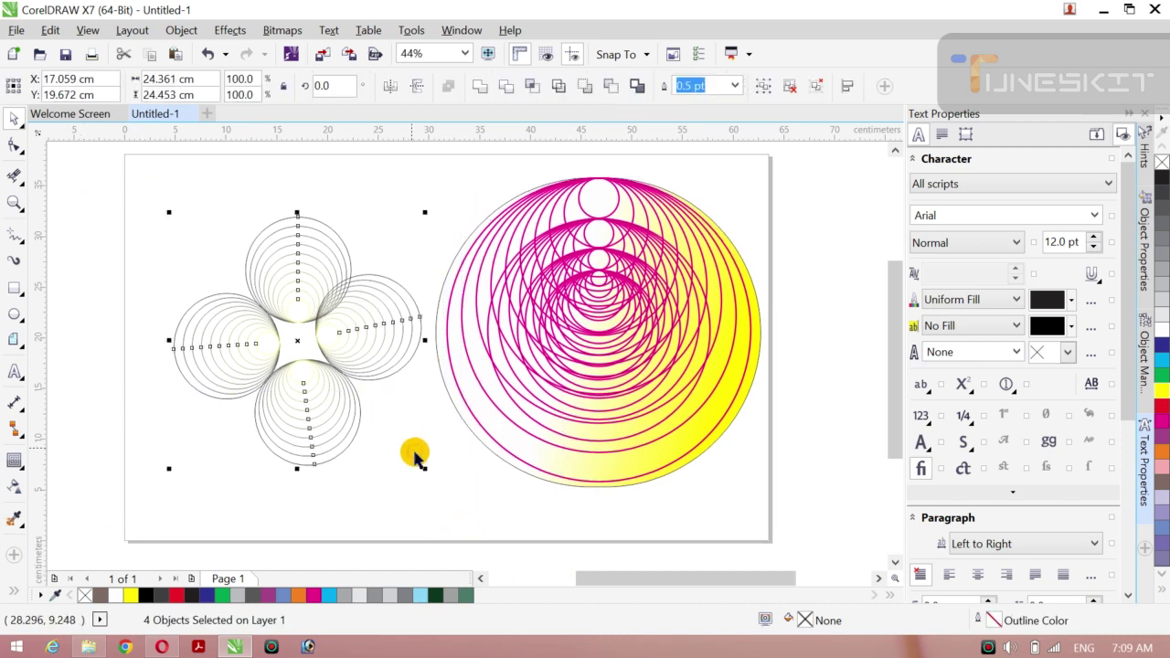
drag(424, 468, 405, 448)
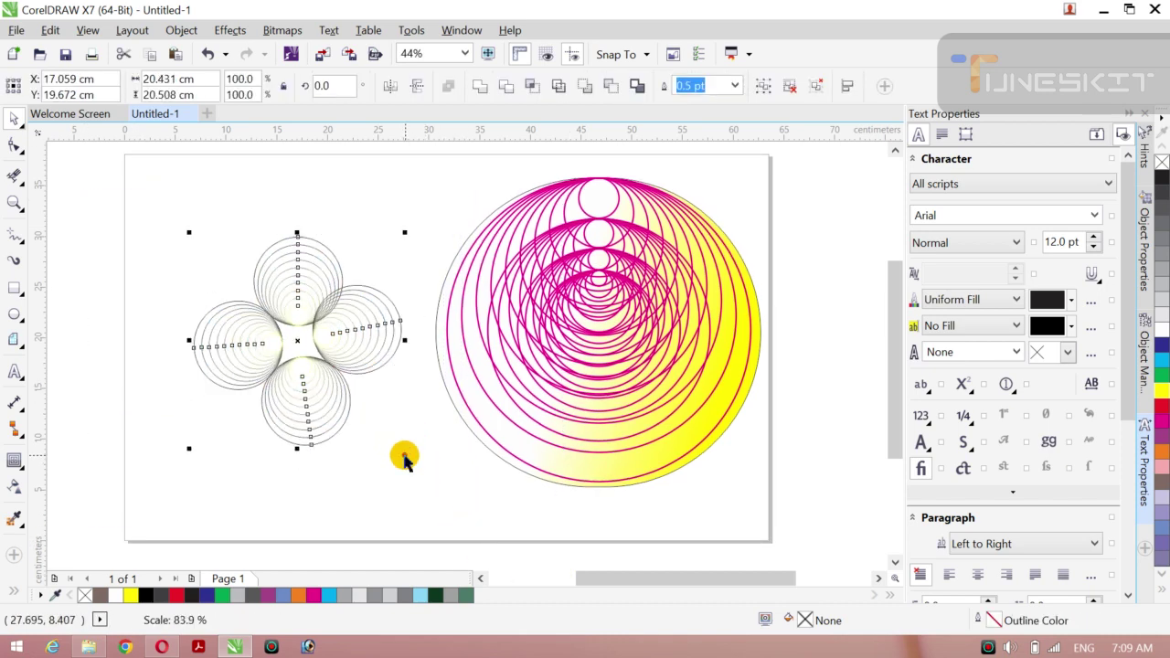
drag(296, 339, 269, 276)
click(373, 428)
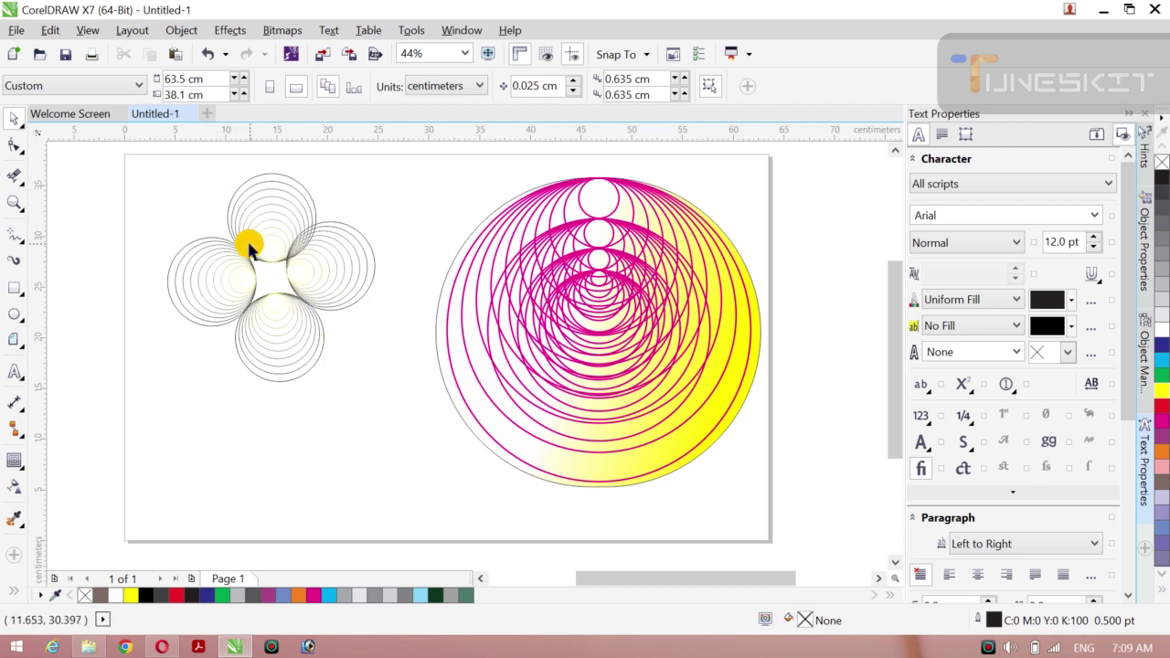
drag(103, 164, 406, 430)
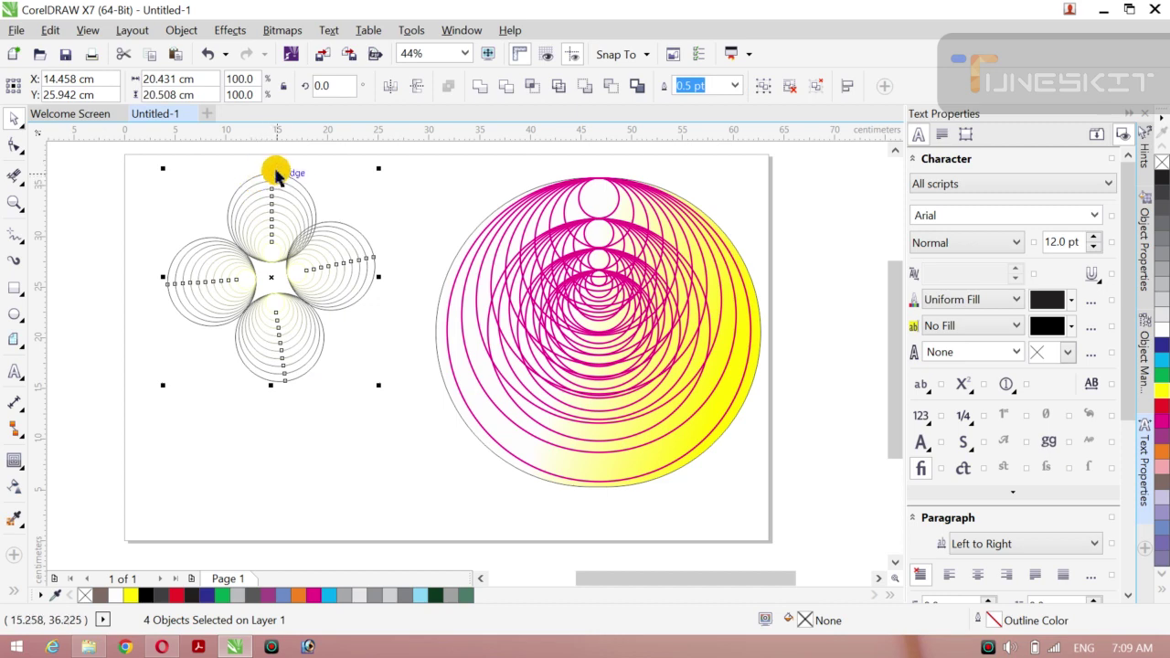
drag(267, 167, 293, 556)
key(ctrl+z)
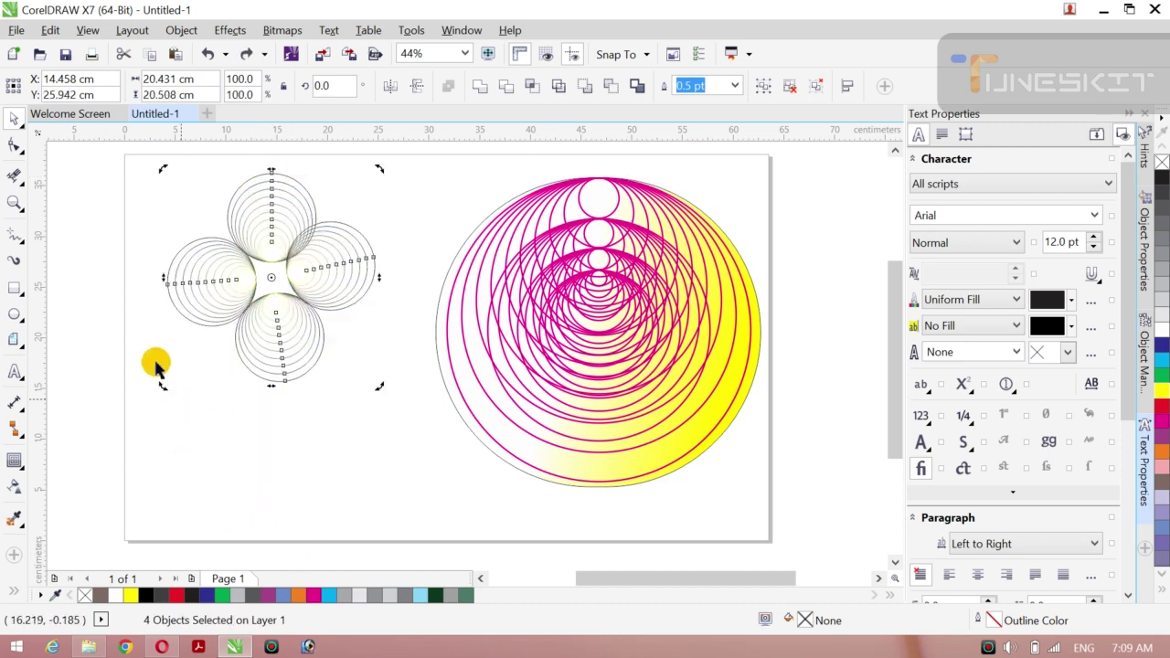
click(64, 281)
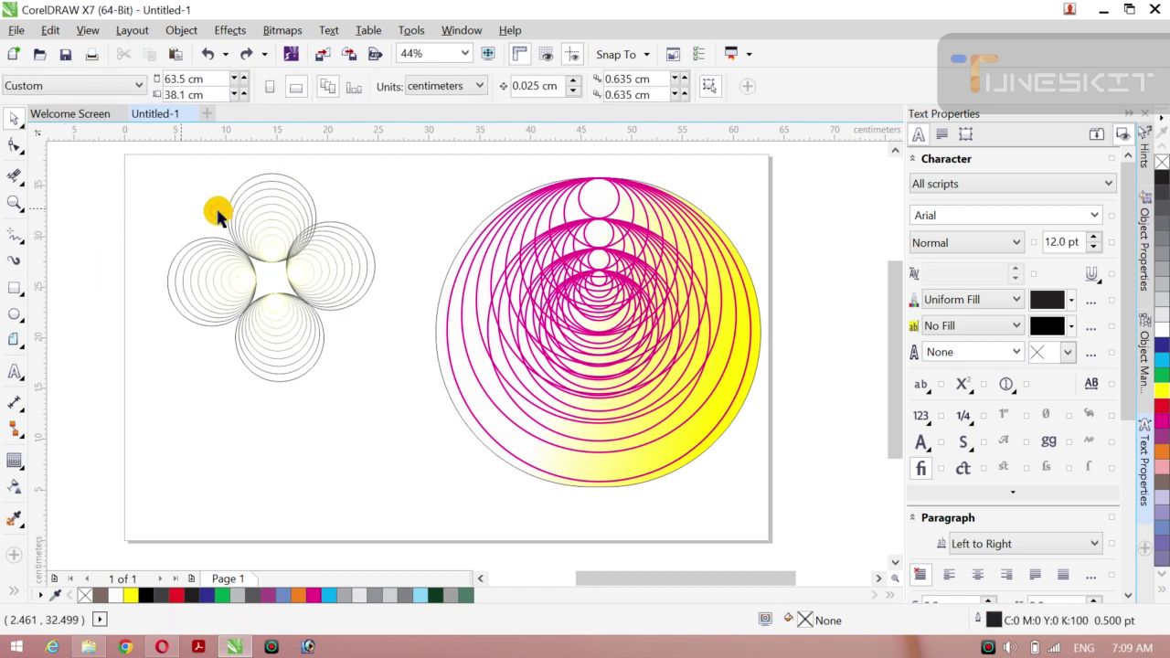
Step: Give all four petals a 3.0 pt outline and colour the outlines red
drag(105, 157, 392, 409)
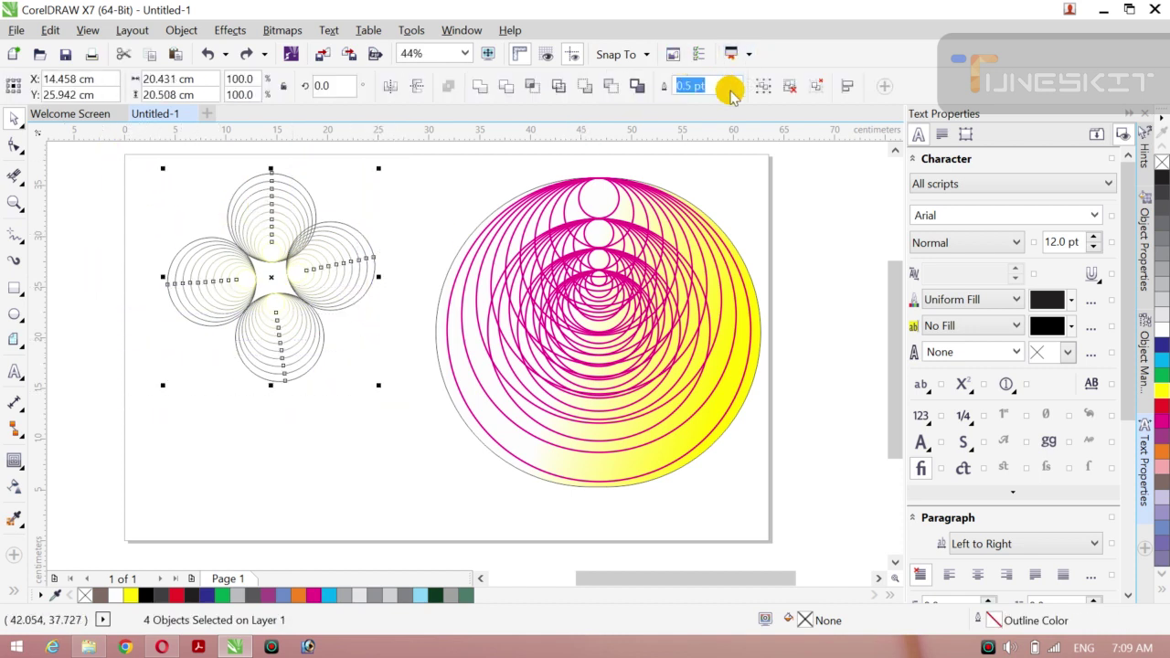
click(733, 89)
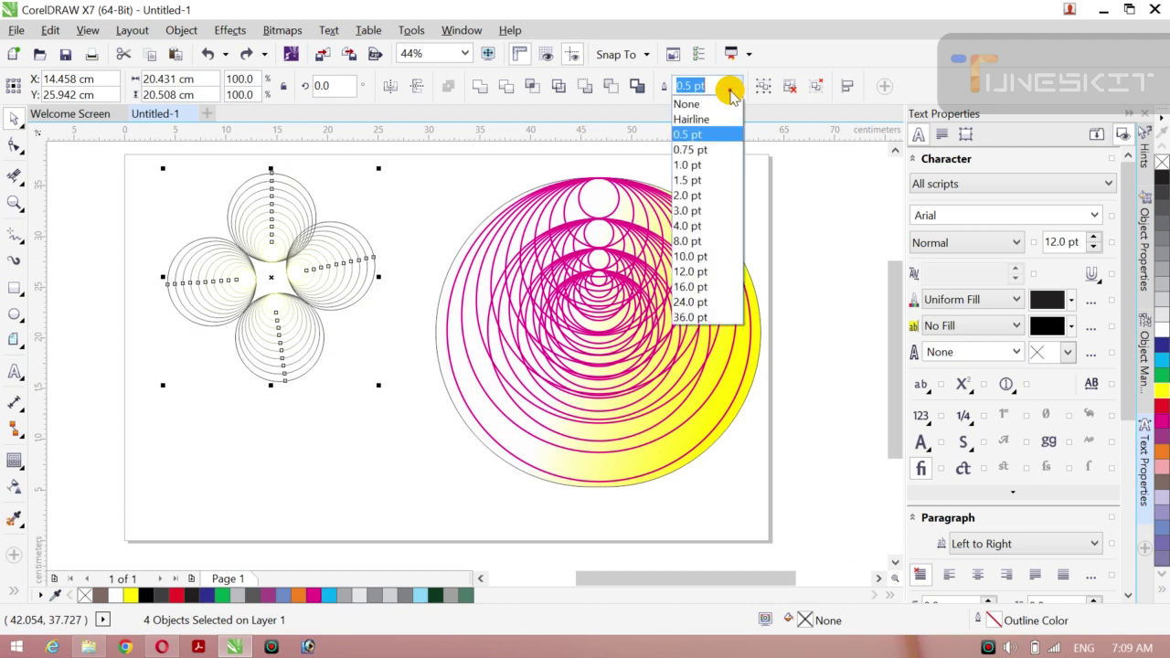
click(696, 212)
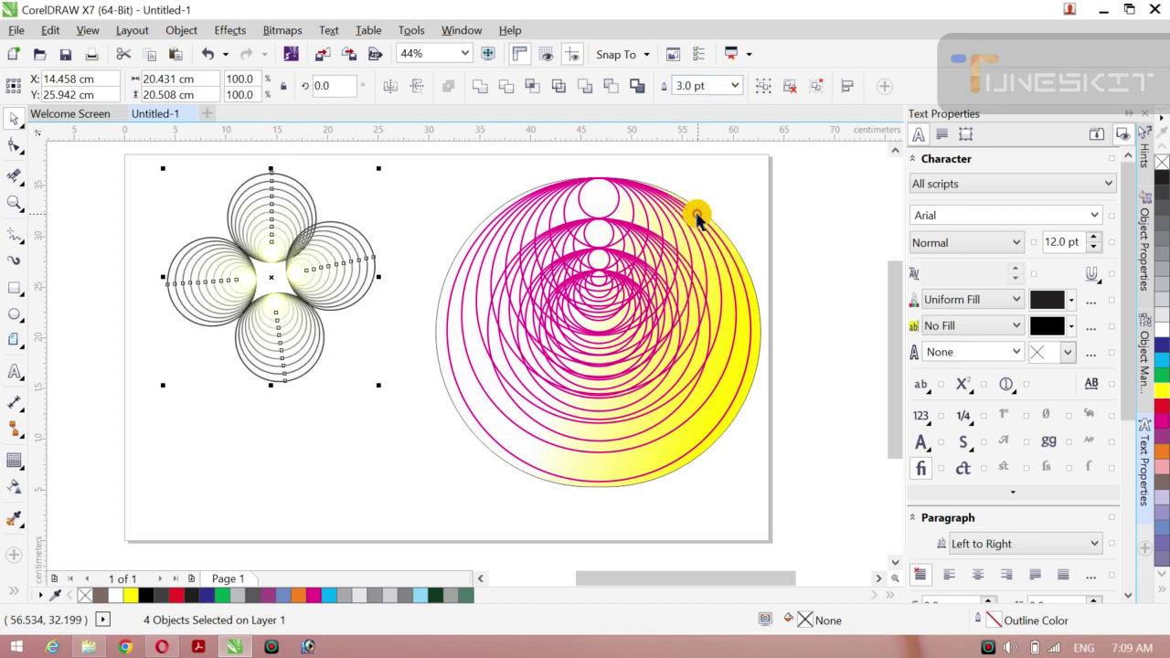
right_click(1162, 409)
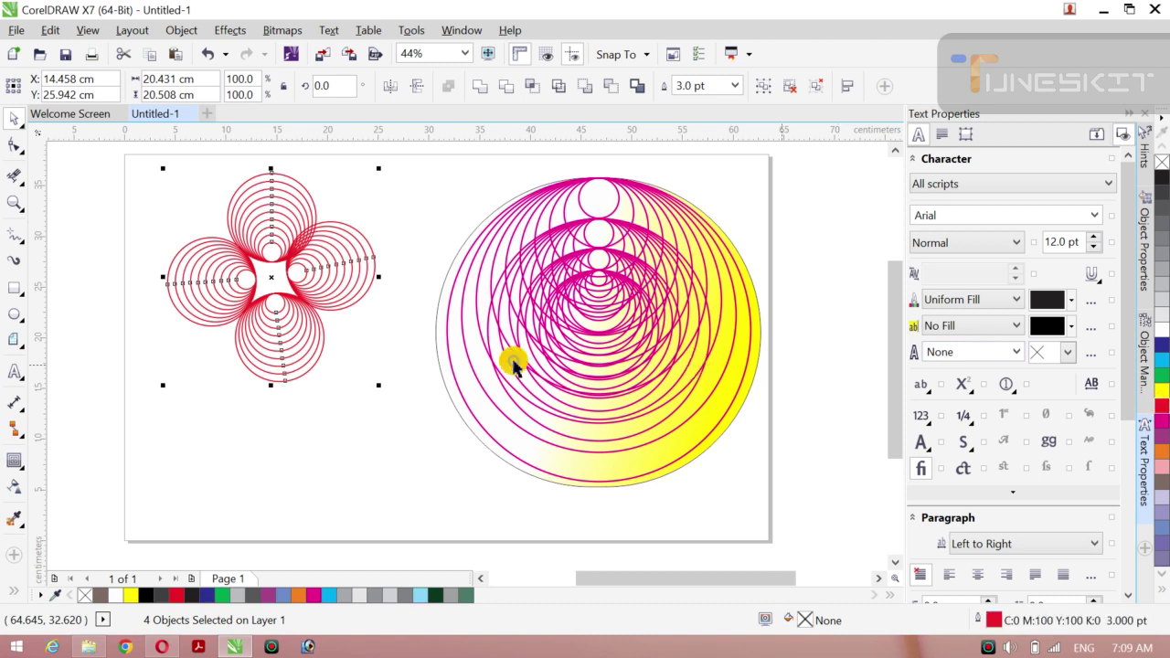
click(22, 131)
click(62, 120)
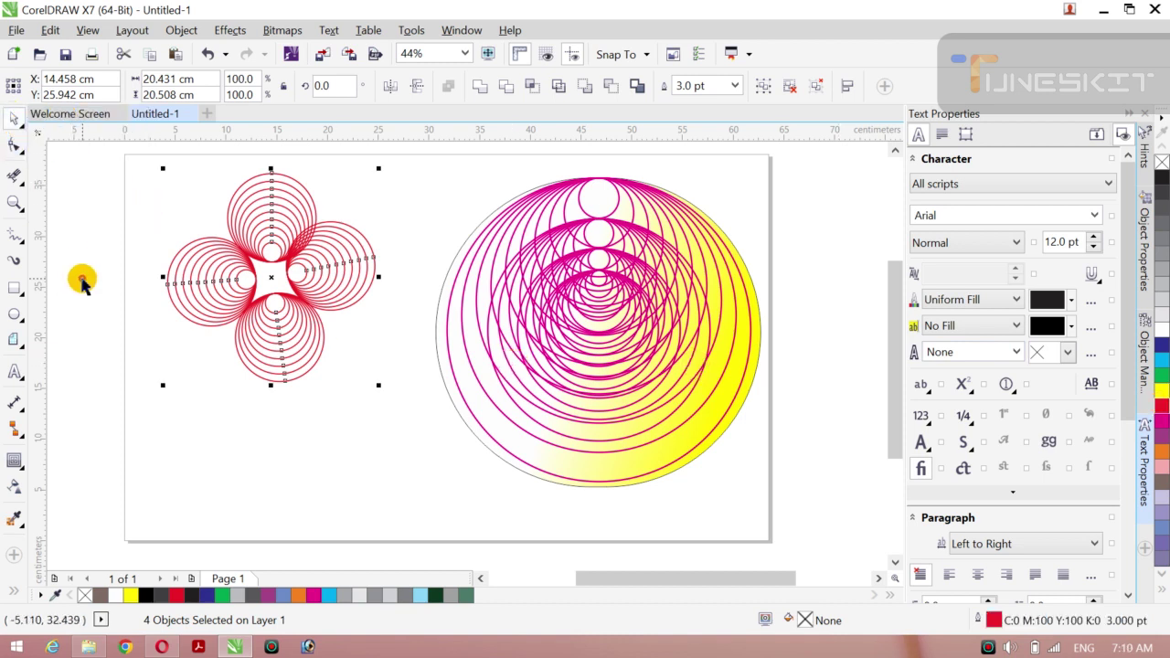
click(80, 283)
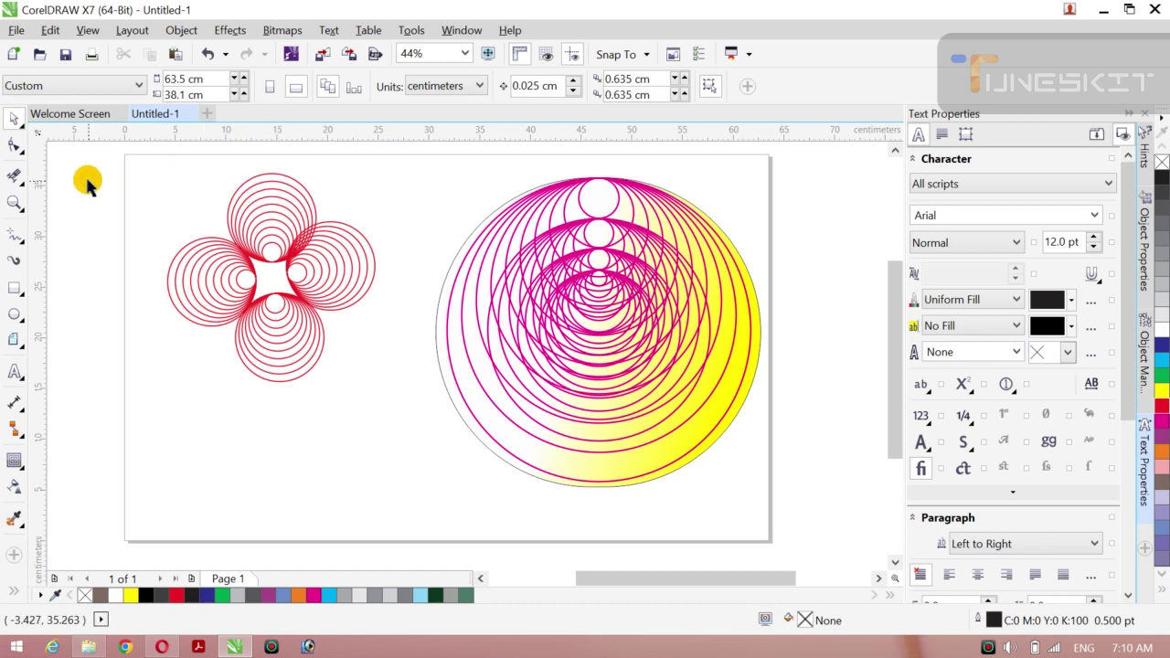
Step: Group the four red petals and move the group down to about X 14.4, Y 18.6 cm
drag(87, 179, 399, 408)
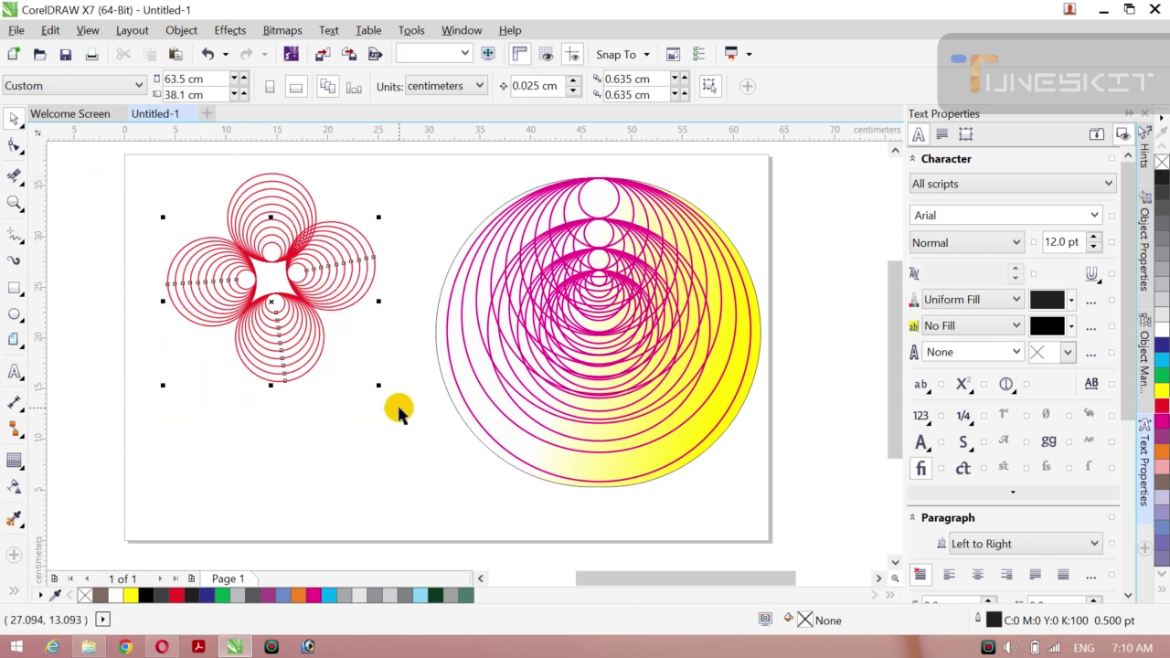
drag(96, 161, 408, 457)
key(ctrl+g)
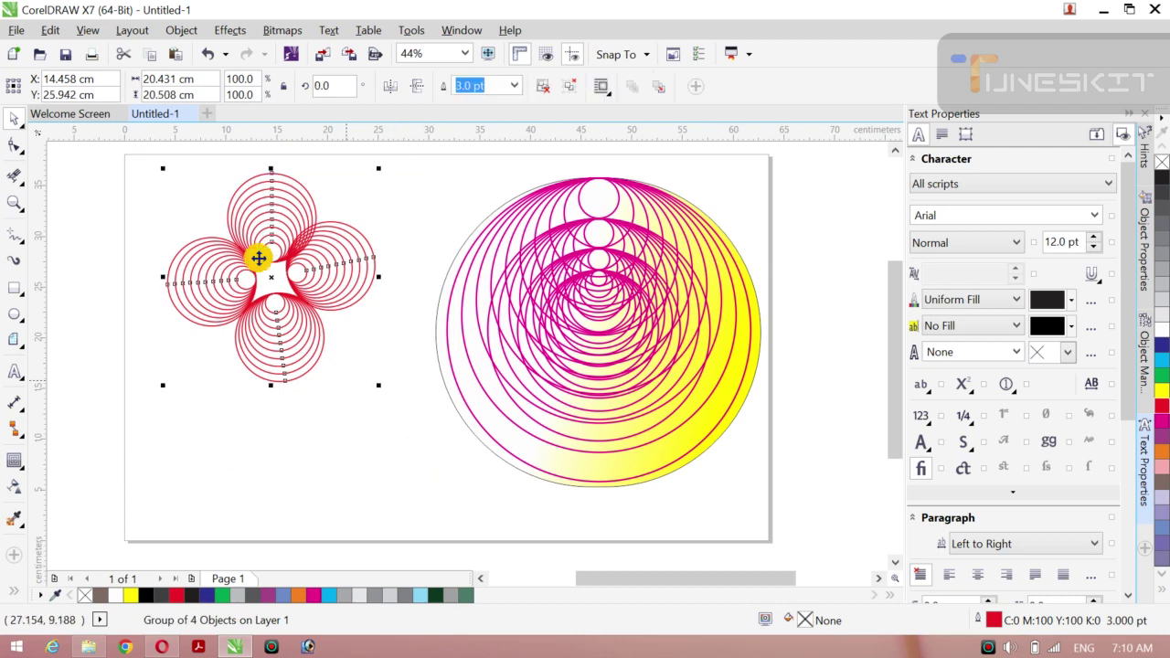
drag(271, 274, 270, 348)
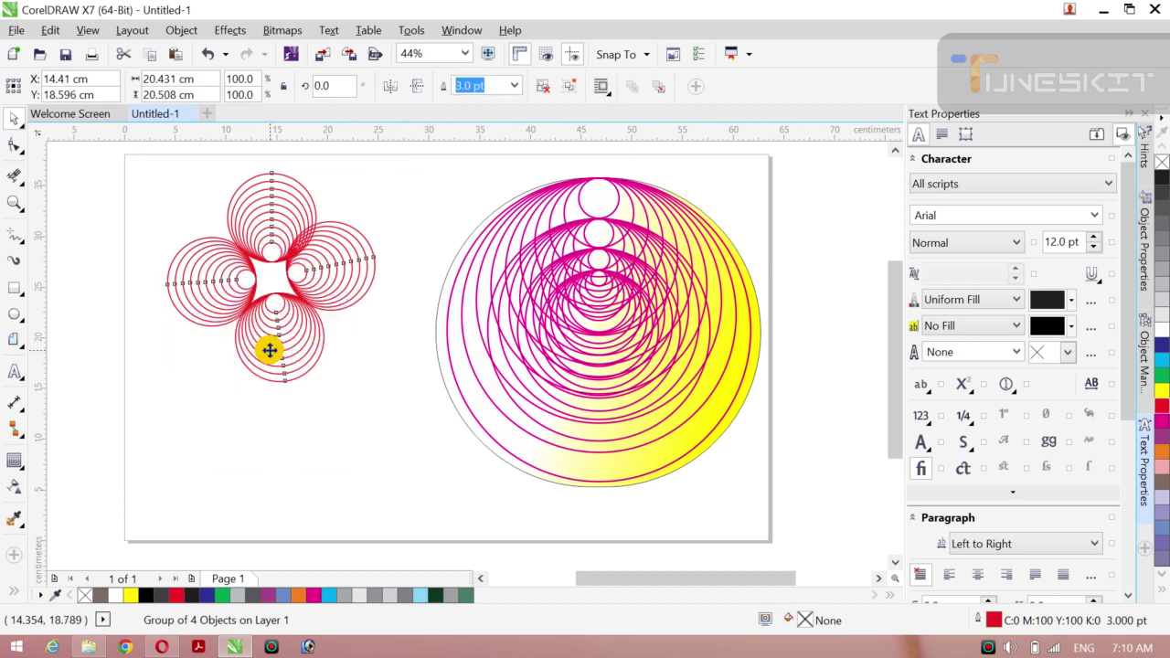
click(91, 329)
click(563, 283)
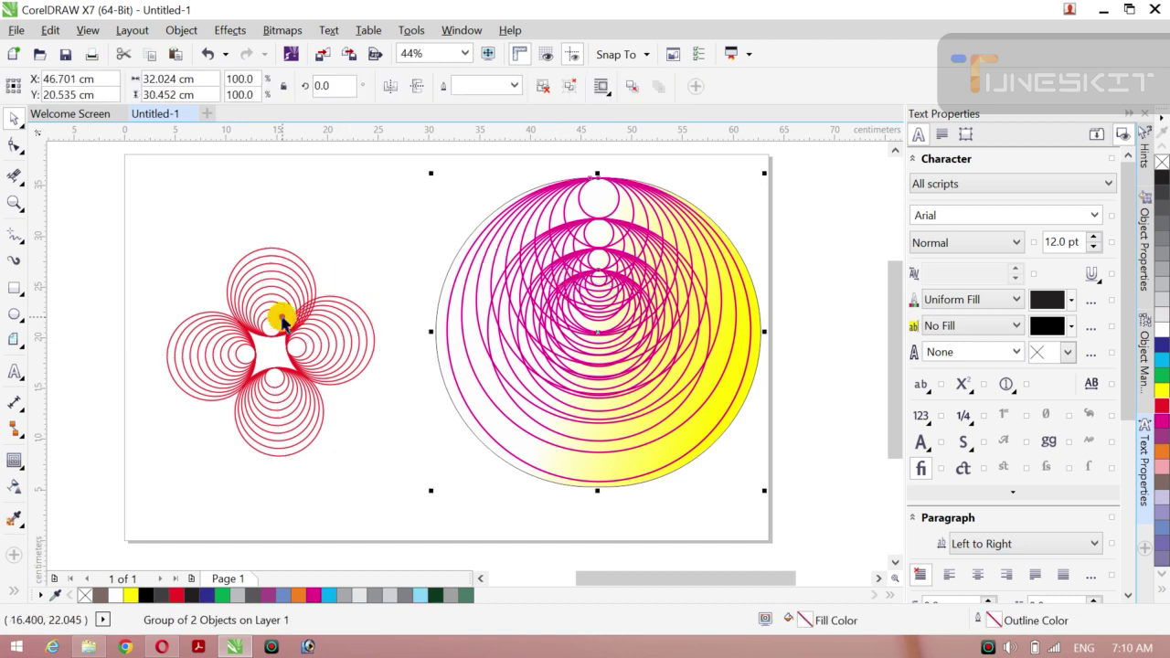
Step: Move the magenta circle group slightly left and down to about X 44.4, Y 20.2 cm
click(84, 331)
click(440, 383)
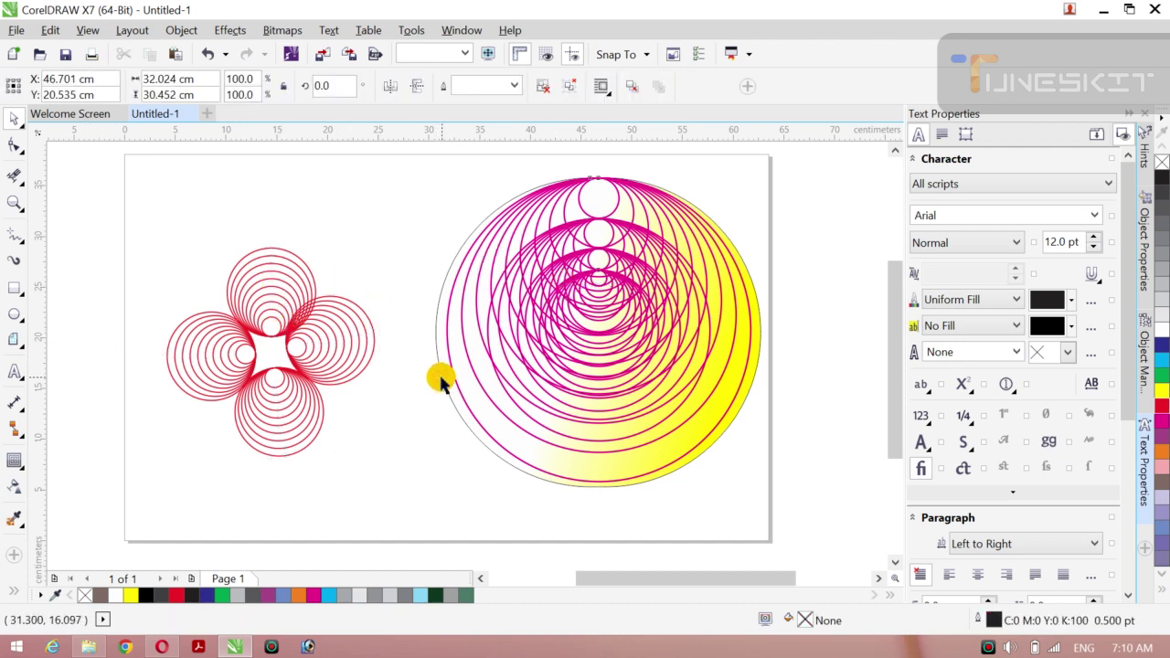
click(180, 31)
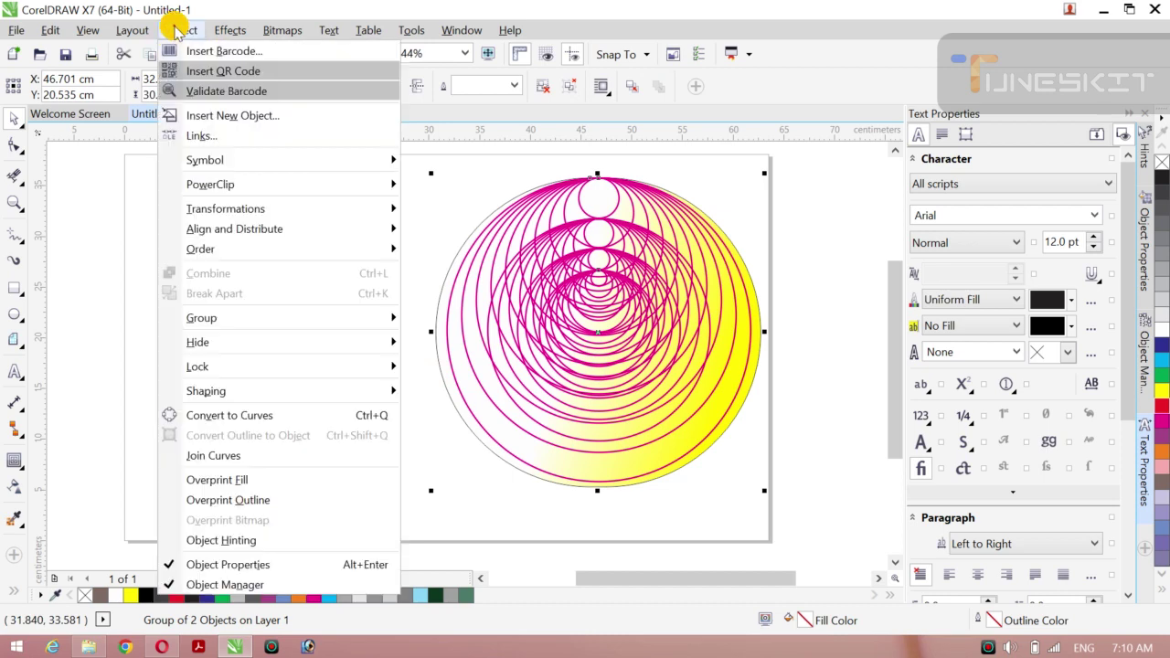
click(56, 347)
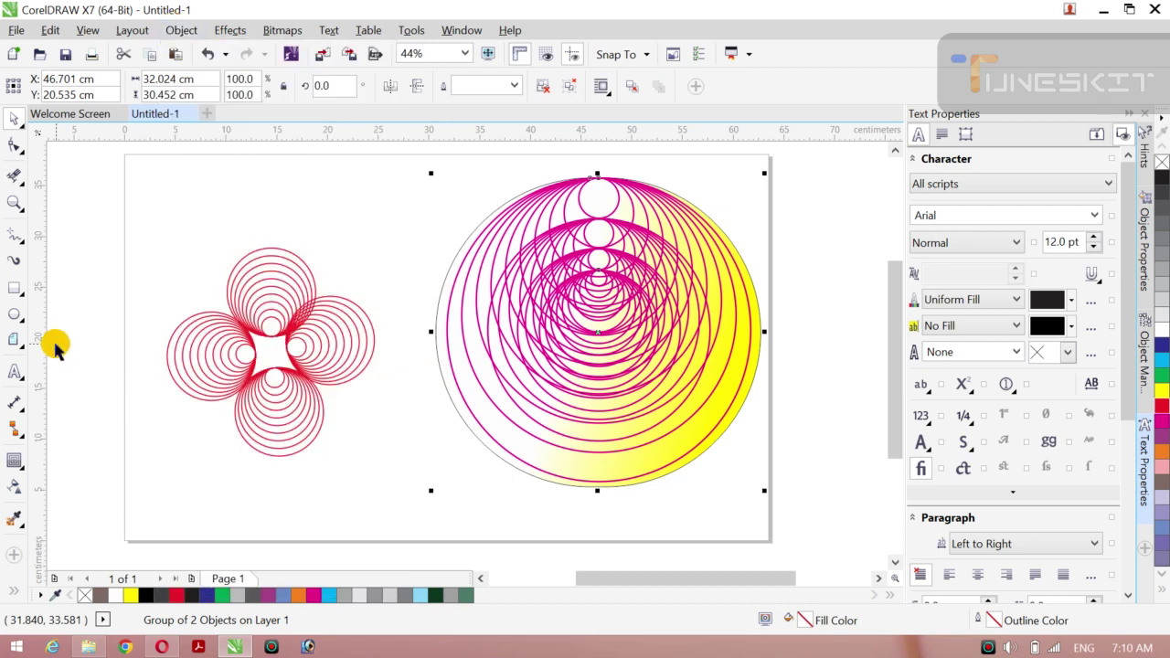
drag(527, 368, 504, 371)
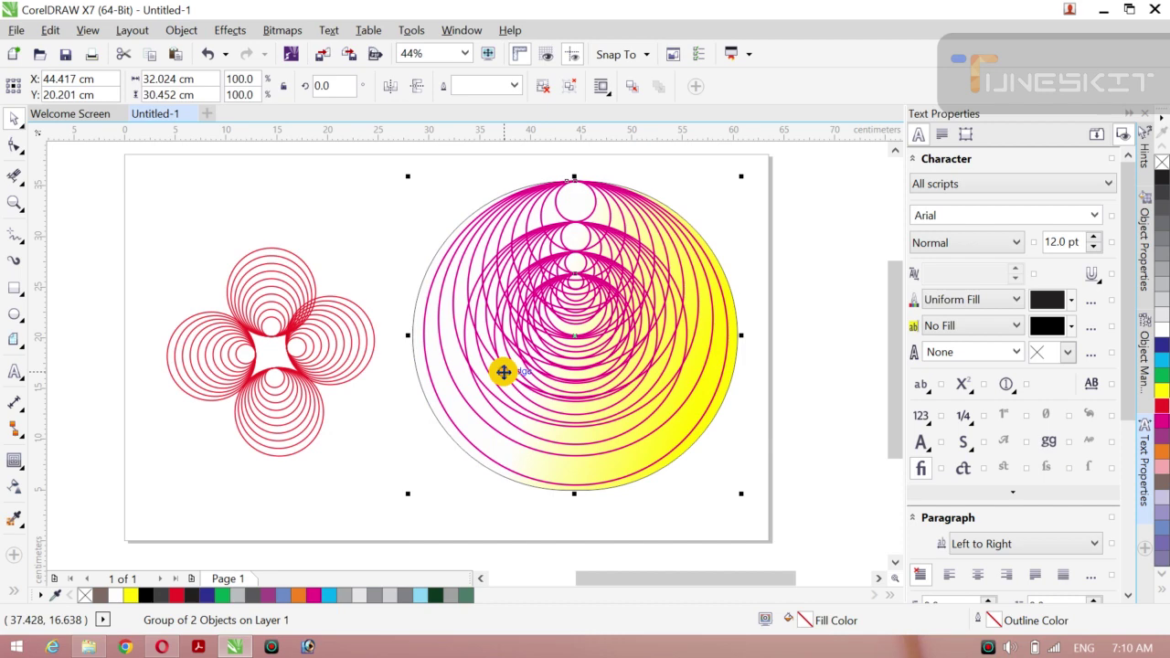
Step: Add a page-sized rectangle behind the designs and fill it with black
click(51, 368)
double_click(15, 286)
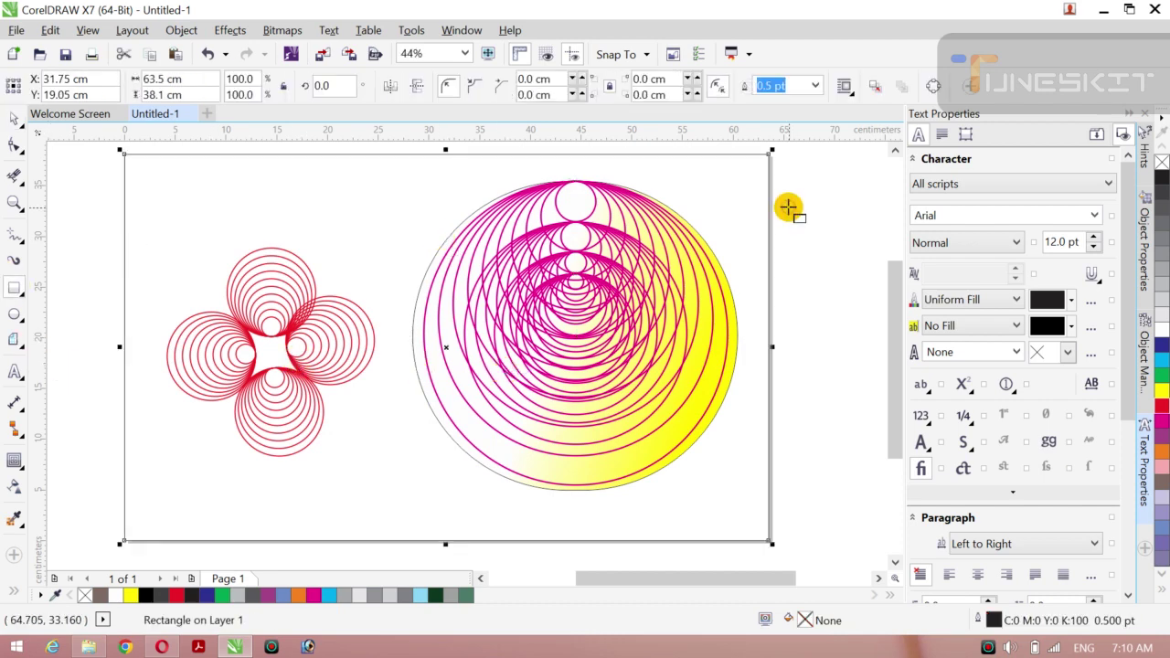
click(1159, 174)
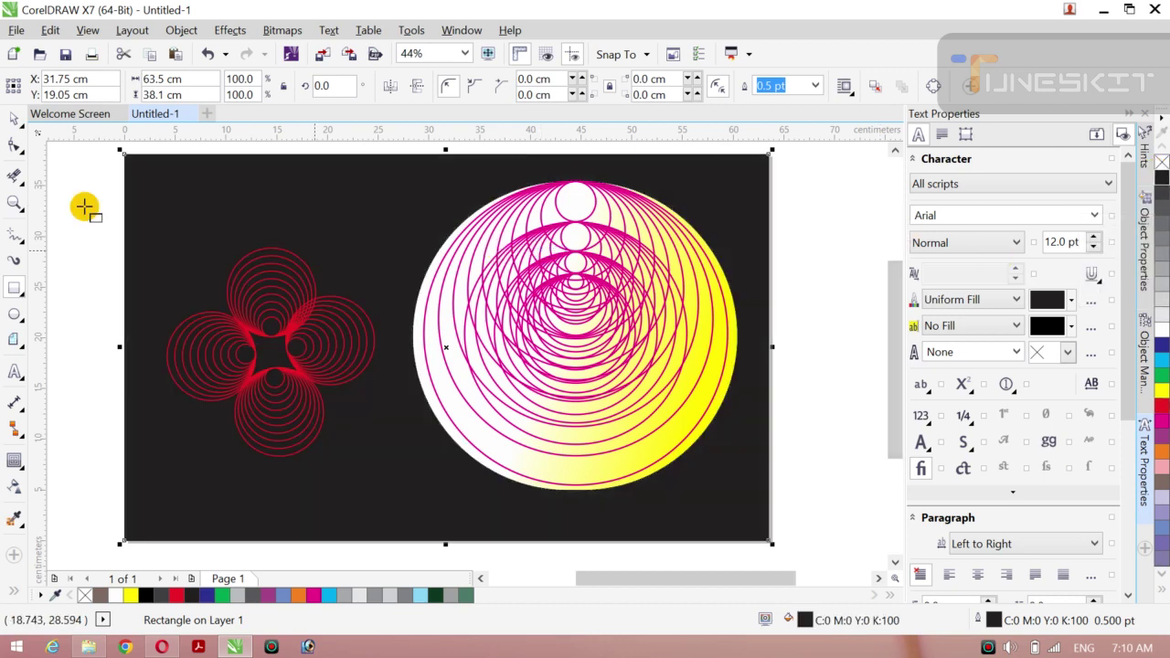
click(20, 126)
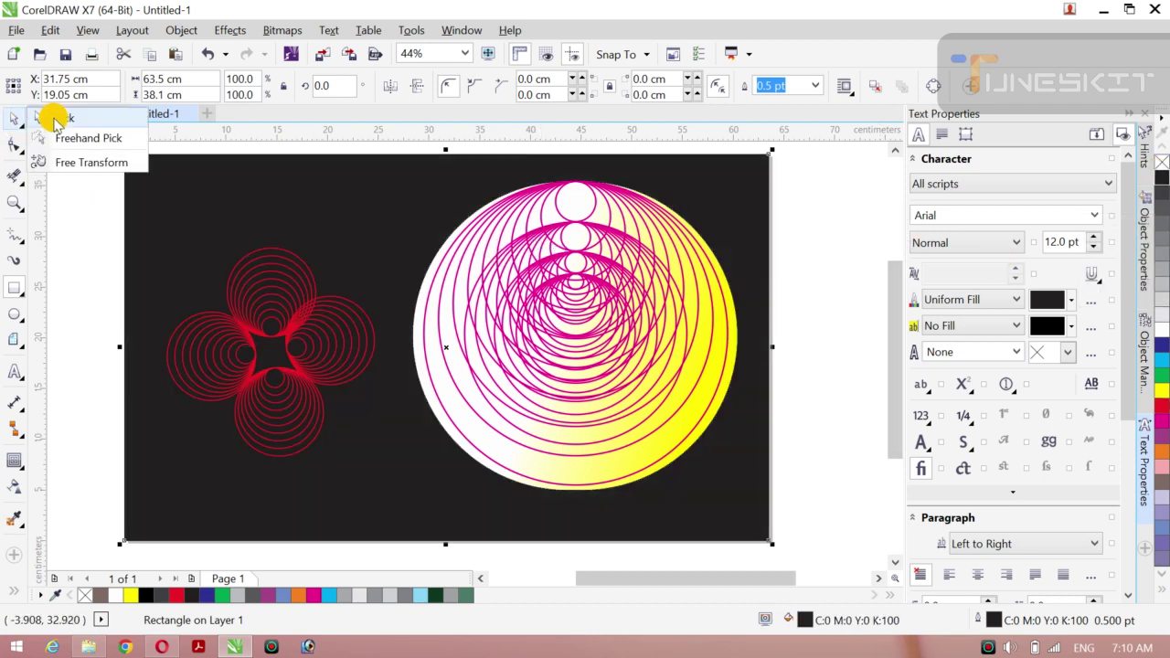
key(Escape)
Step: Move the red flower group up the page to about X 17.8, Y 27.9 cm
click(281, 422)
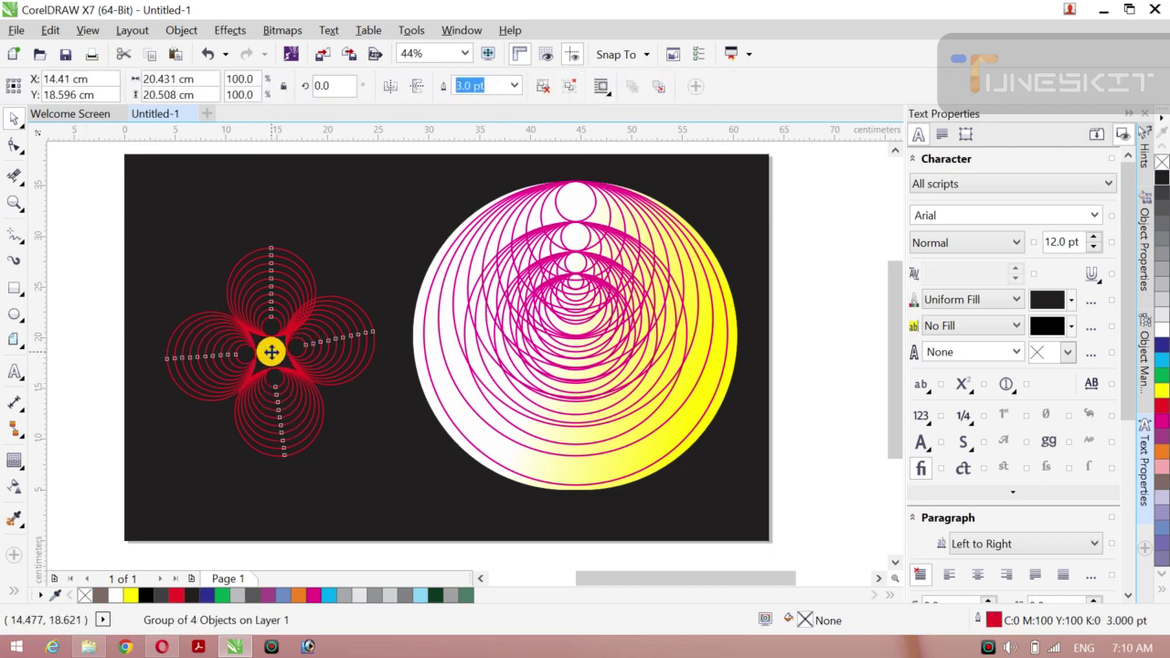
drag(271, 352, 305, 257)
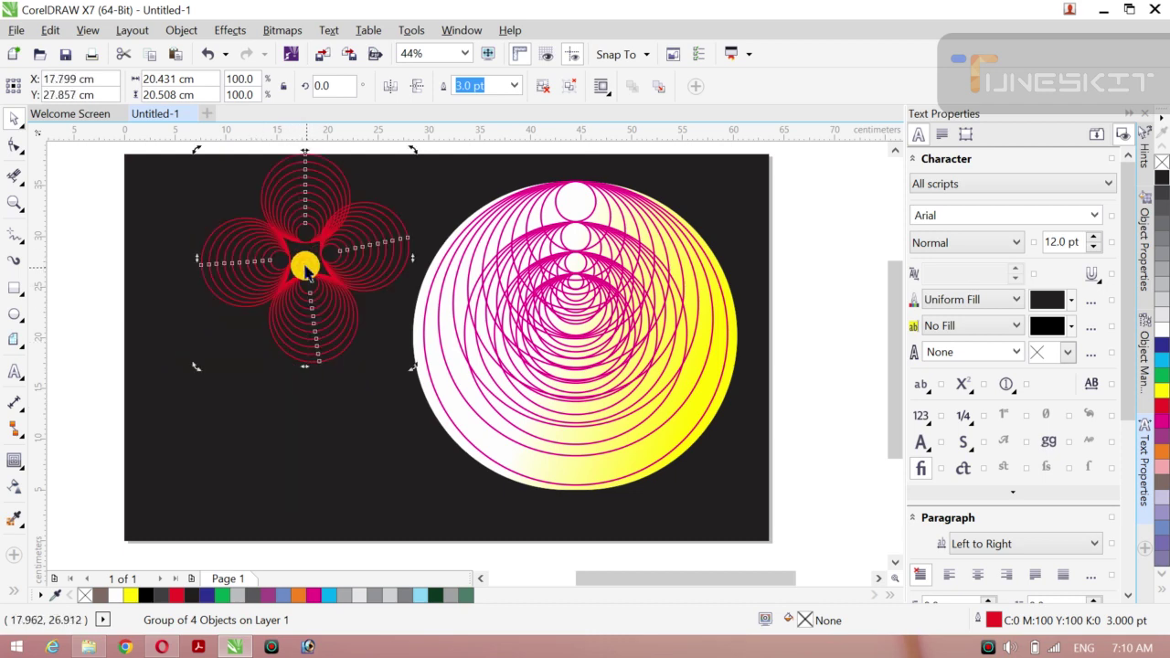
click(303, 307)
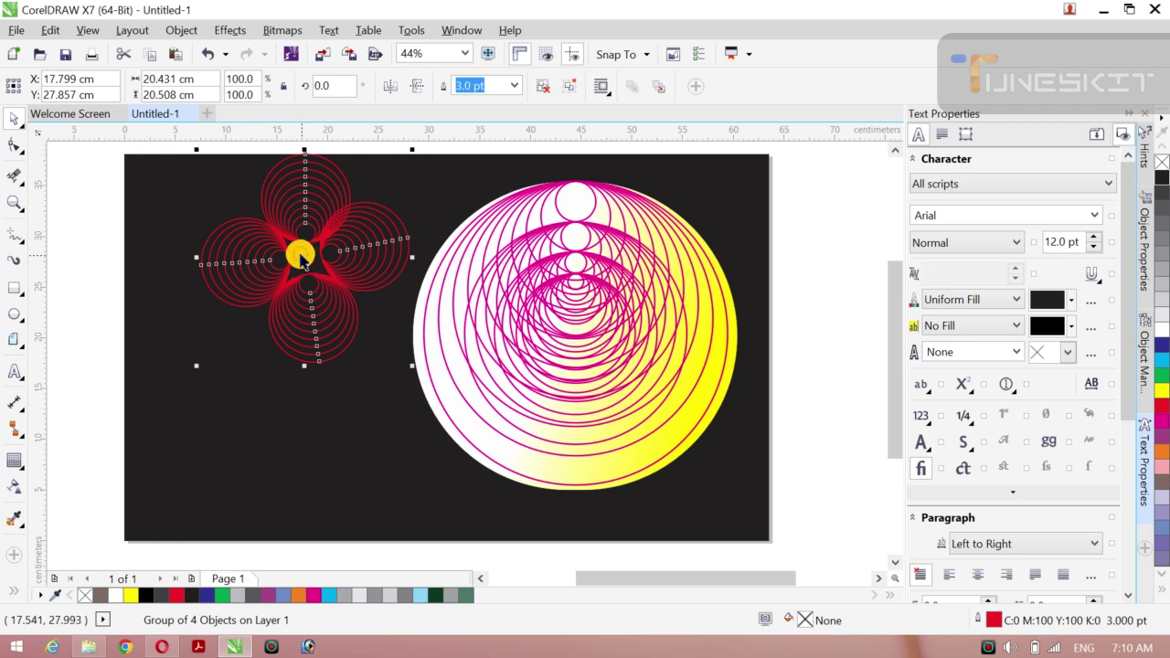
click(302, 260)
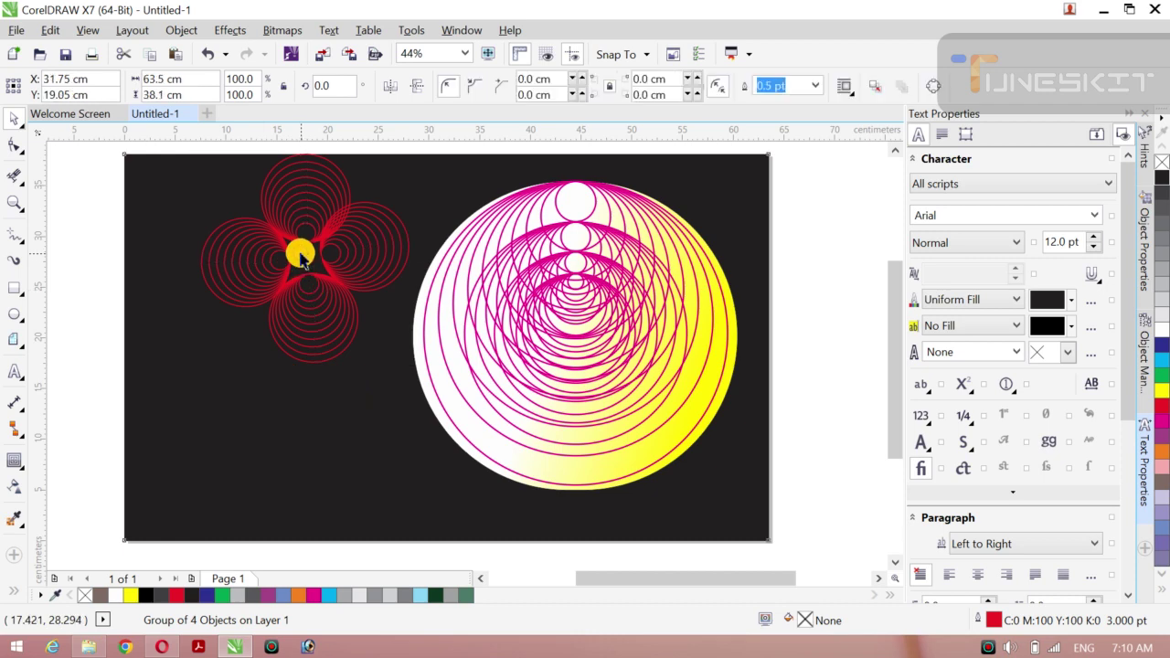
click(69, 318)
click(305, 325)
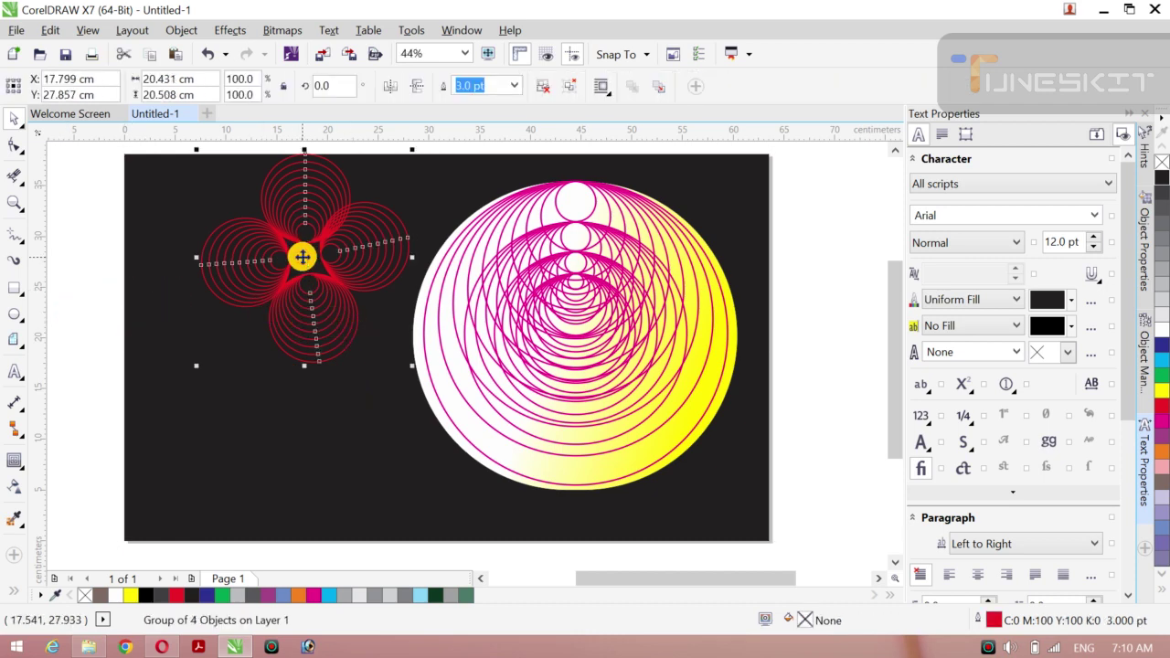
Step: Make two copies of the red flower, at about X 11.6, Y 11.9 cm and about X 24.0, Y 10.5 cm
drag(302, 257, 352, 442)
key(ctrl+z)
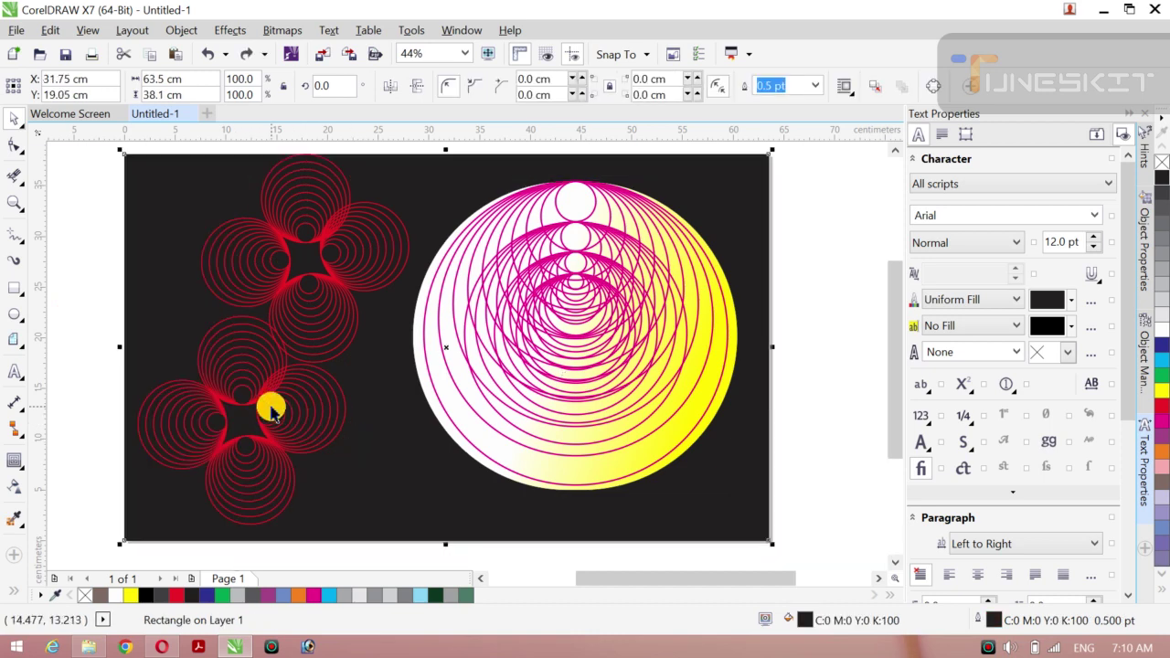
click(286, 408)
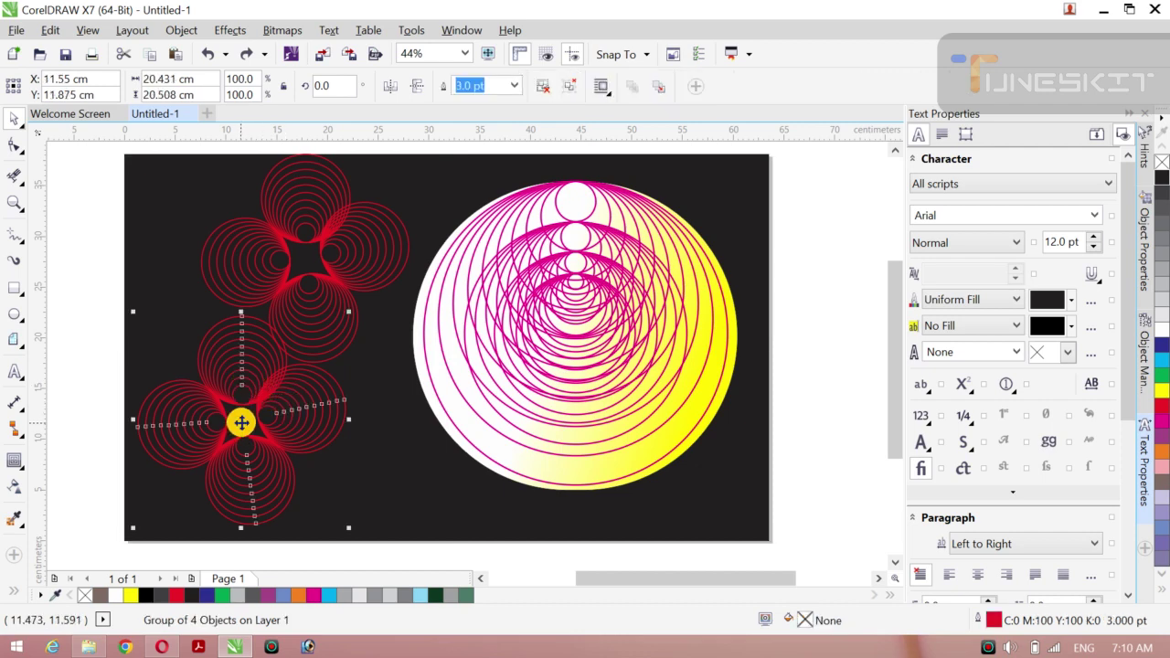
drag(241, 421, 368, 434)
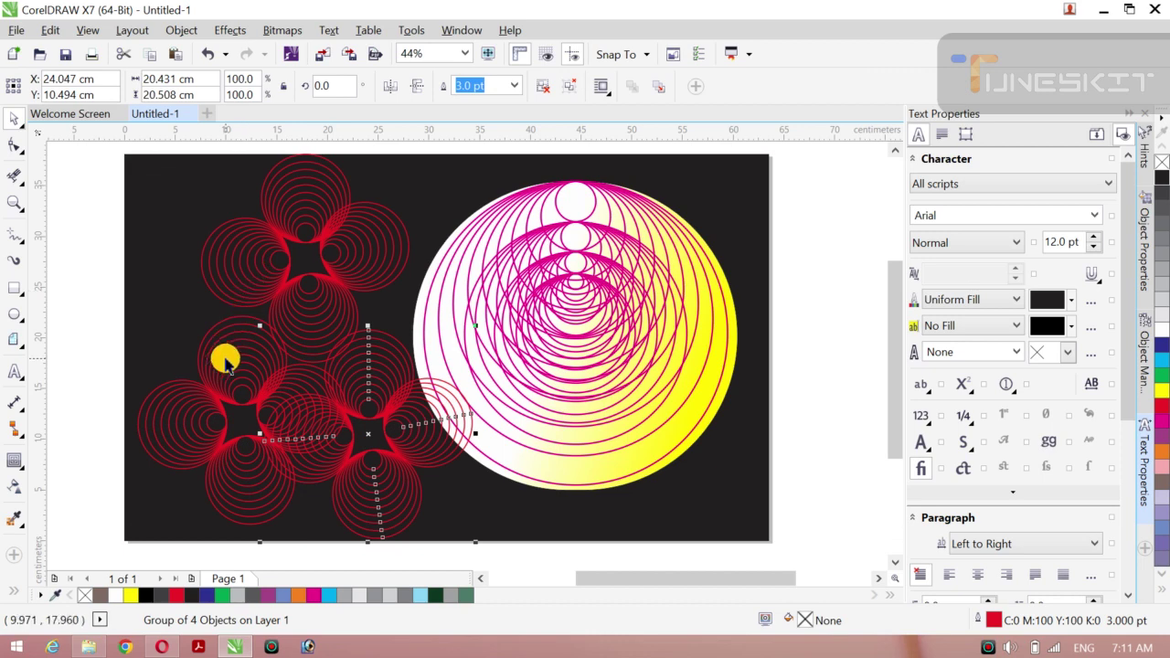
Step: Spread the flowers apart, moving the lower-left one to about X 7.4, Y 11.8 cm and the upper one to about X 16.8, Y 28.8 cm
drag(241, 419, 204, 394)
click(306, 256)
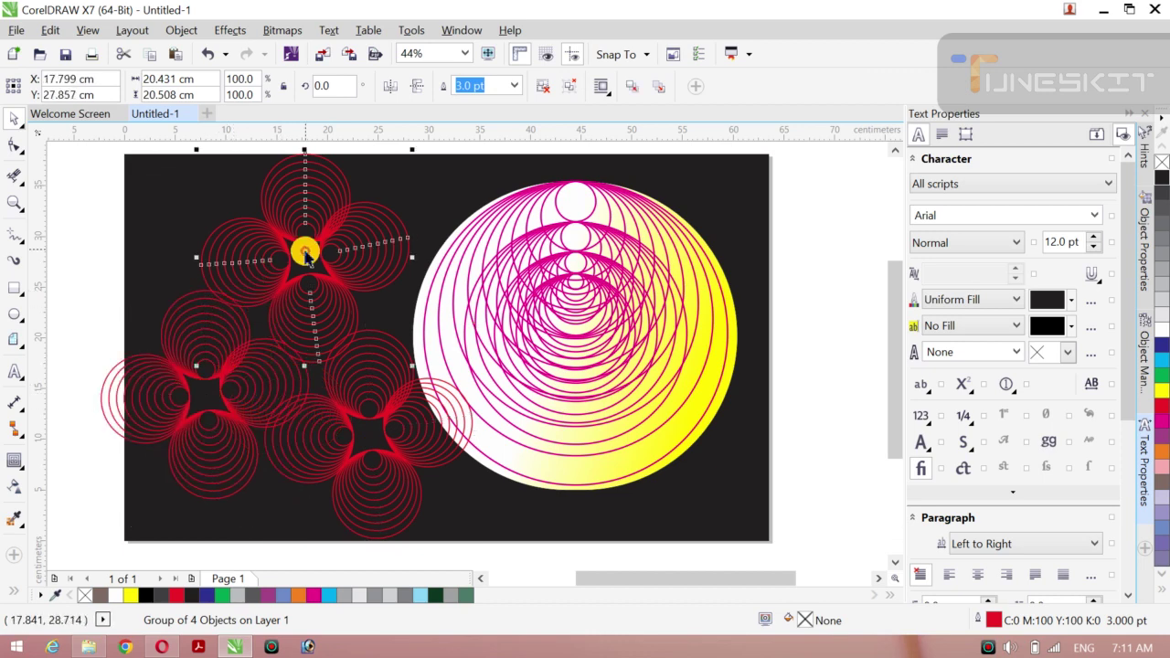
drag(305, 256, 296, 247)
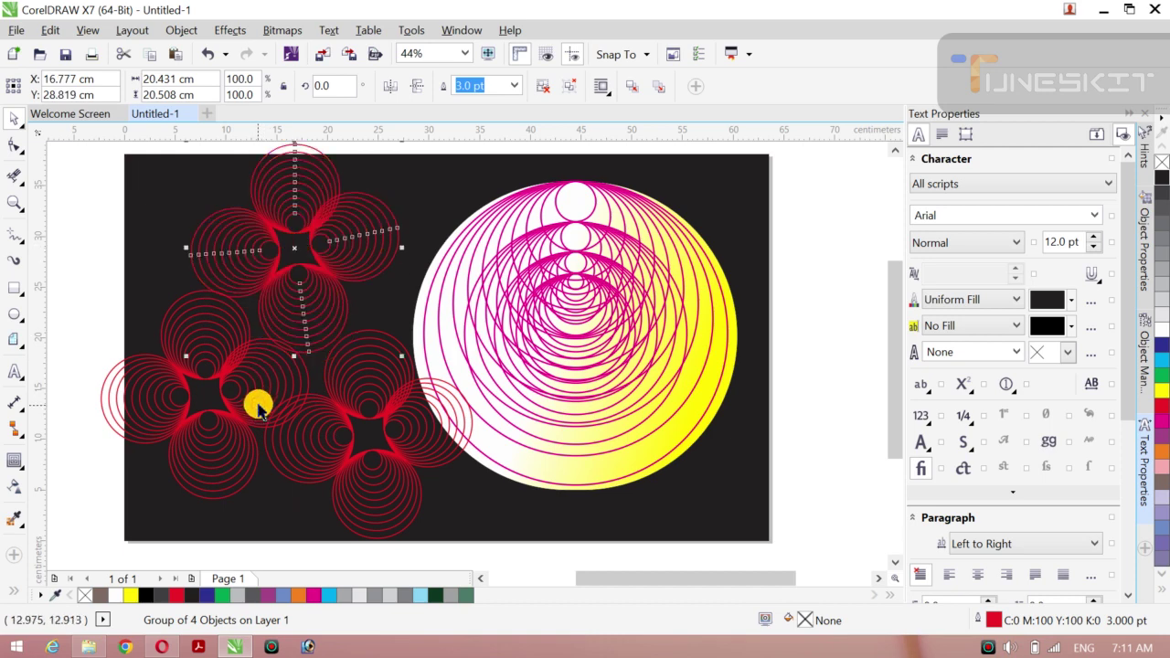
click(205, 408)
drag(203, 395, 200, 420)
Step: Scale the magenta circle group to about 66.9% and move it to about X 51.5, Y 26.8 cm in the page's upper-right corner
click(539, 386)
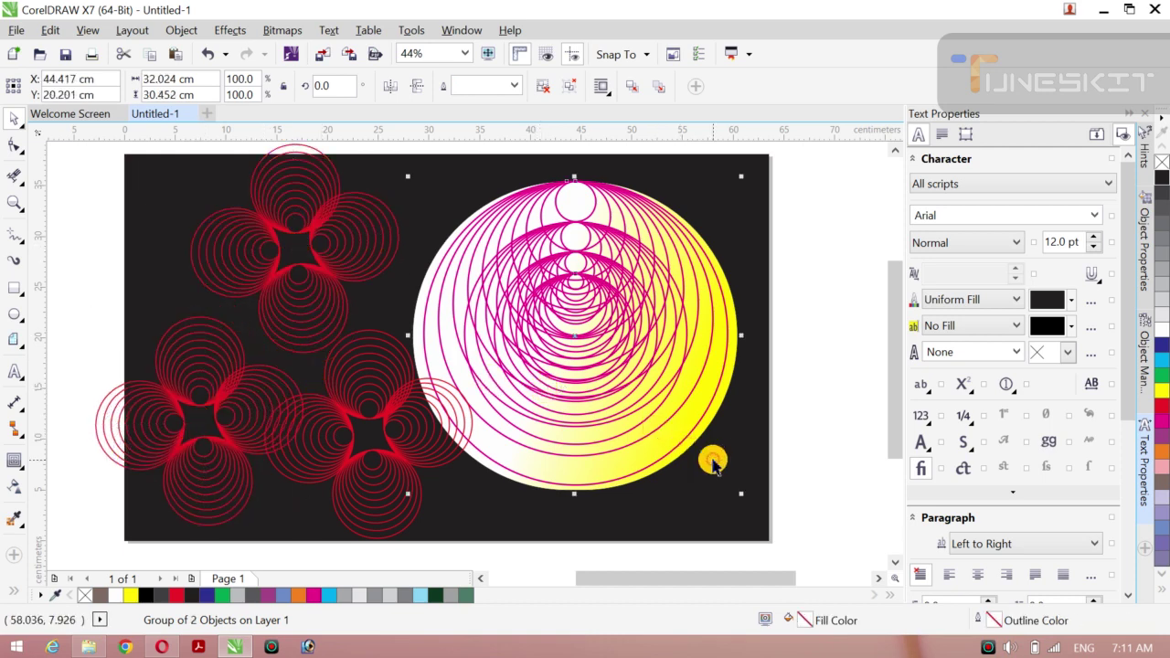
drag(741, 497, 685, 447)
drag(595, 344, 662, 273)
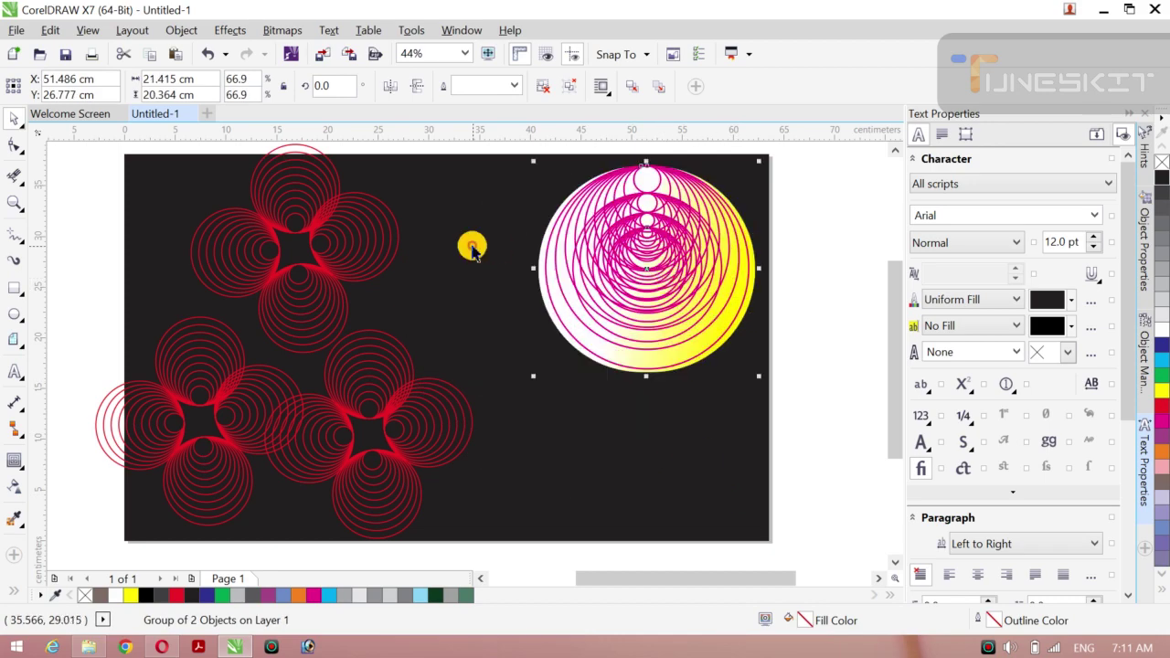
Step: Move the upper flower right to the page's upper middle and the lower-right flower to about X 38.7, Y 10.9 cm
click(300, 247)
click(297, 291)
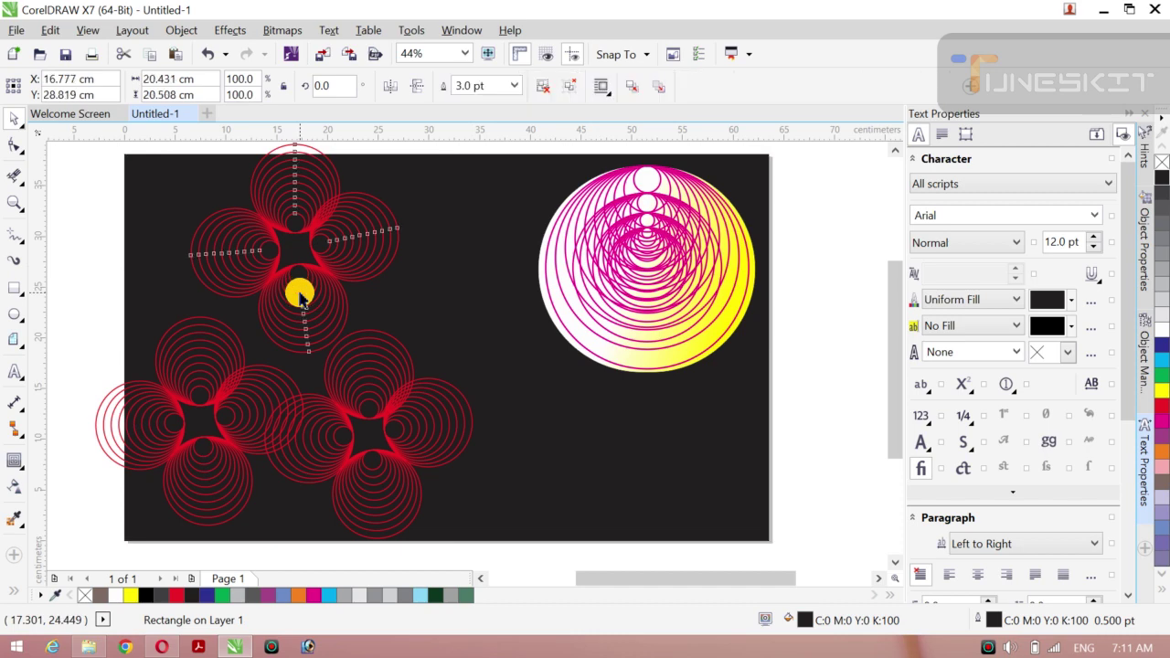
drag(293, 248, 397, 249)
click(336, 403)
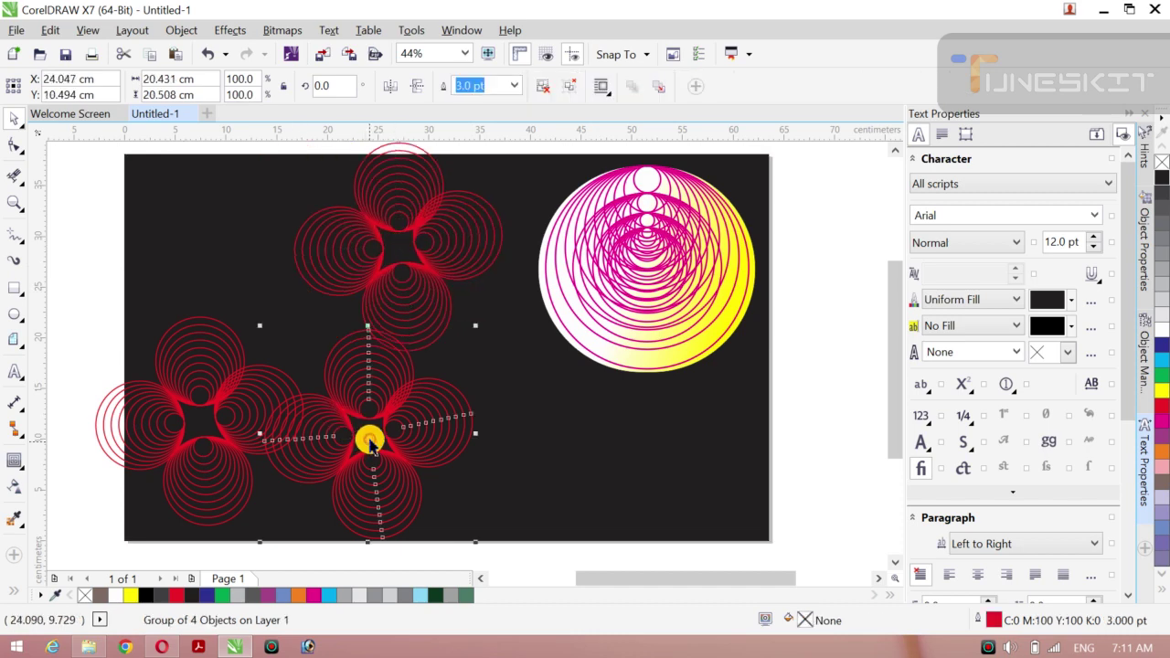
drag(370, 436, 517, 430)
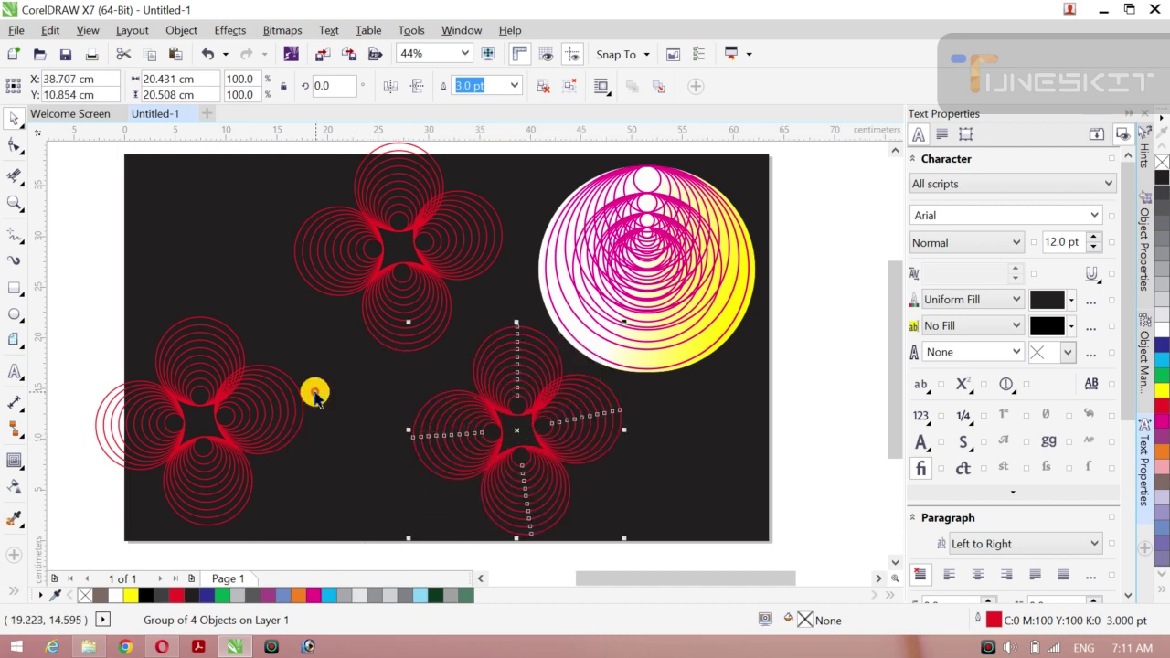
Step: Move the lower-left flower fully onto the page, to about X 12.2, Y 11.8 cm
click(224, 411)
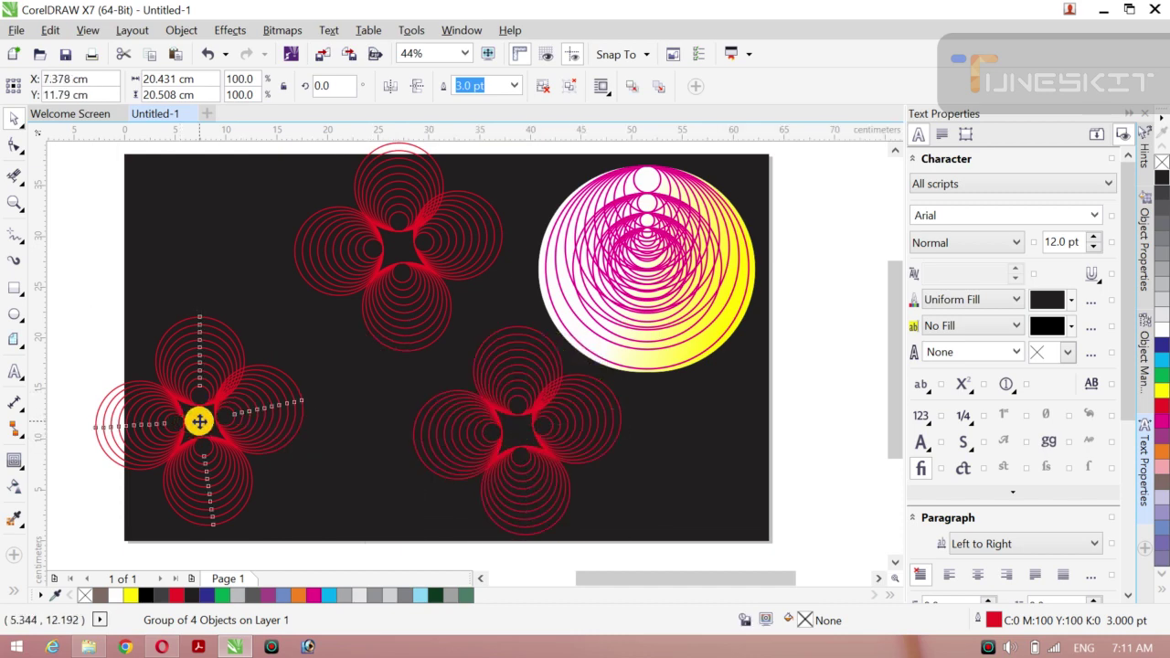
drag(199, 422, 283, 395)
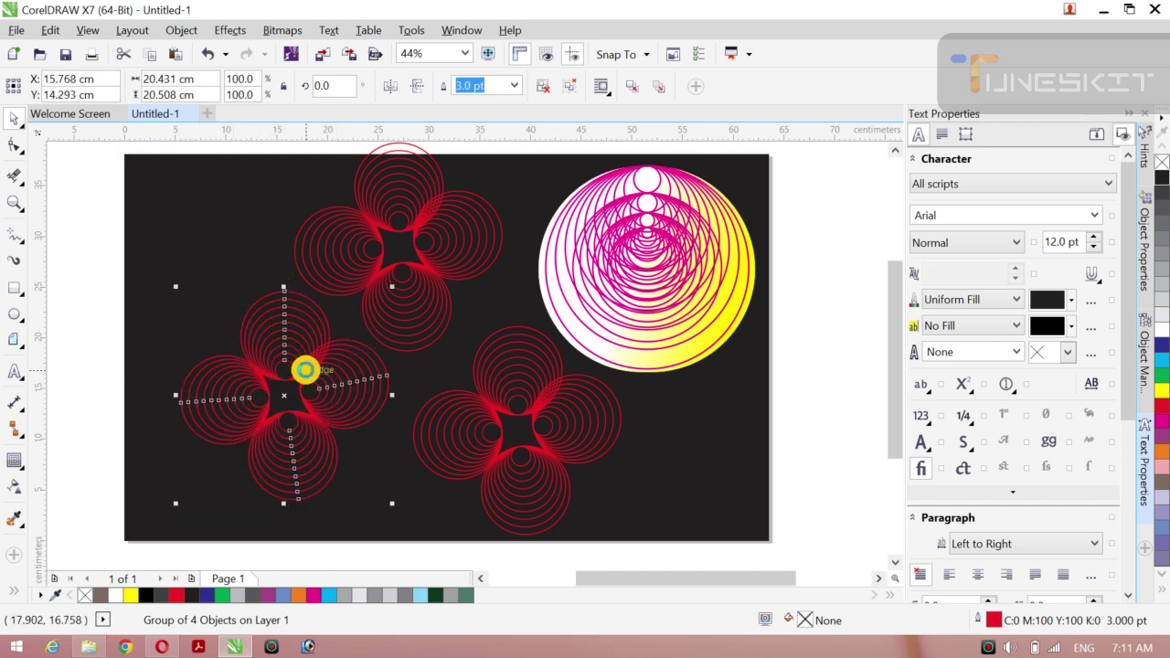
drag(305, 371, 248, 421)
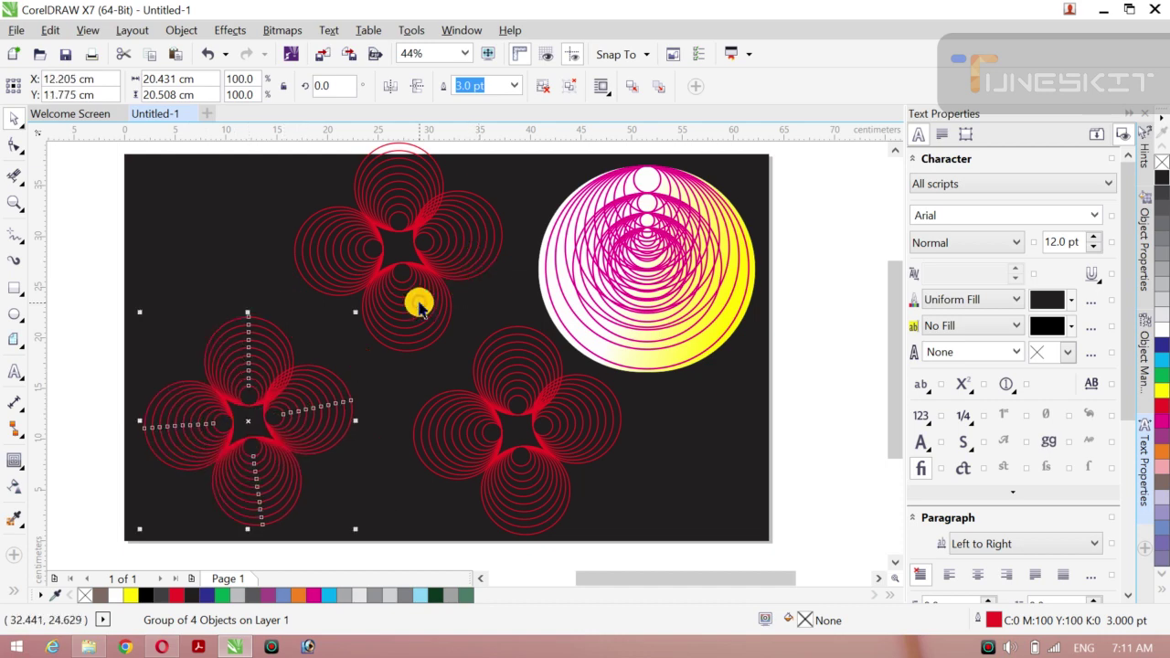
Step: Tighten the flower triangle: upper flower at about X 26.0, Y 26.0 cm, lower-right at X 37.2, Y 11.2 cm, lower-left slightly further right
drag(399, 243, 392, 272)
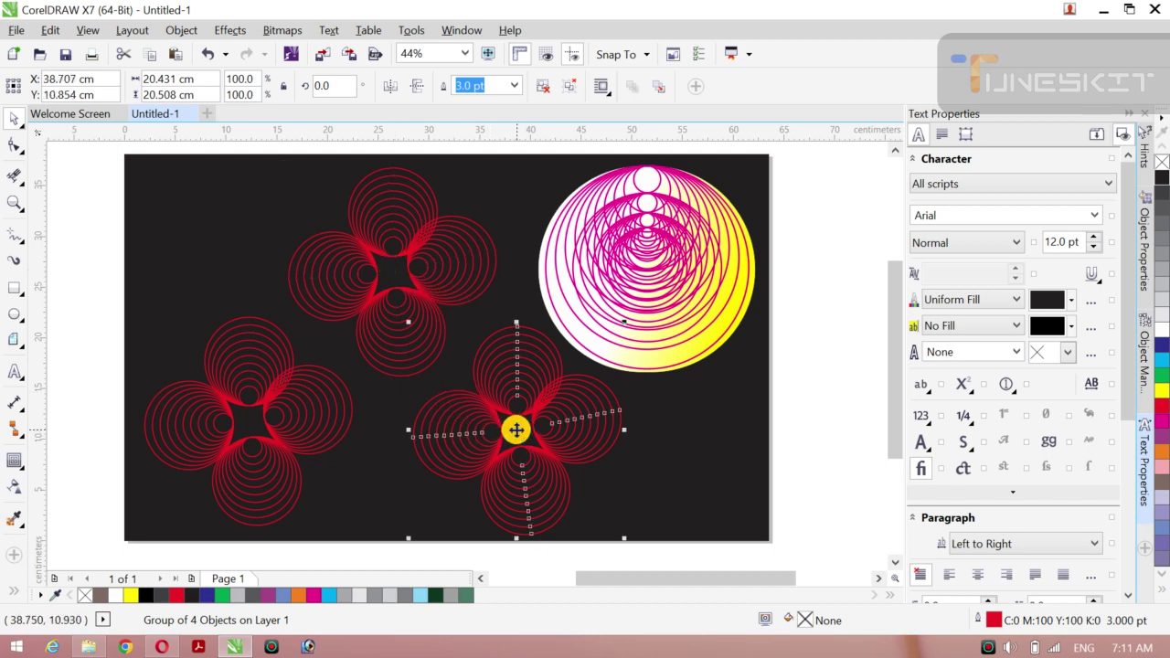
drag(517, 430, 499, 426)
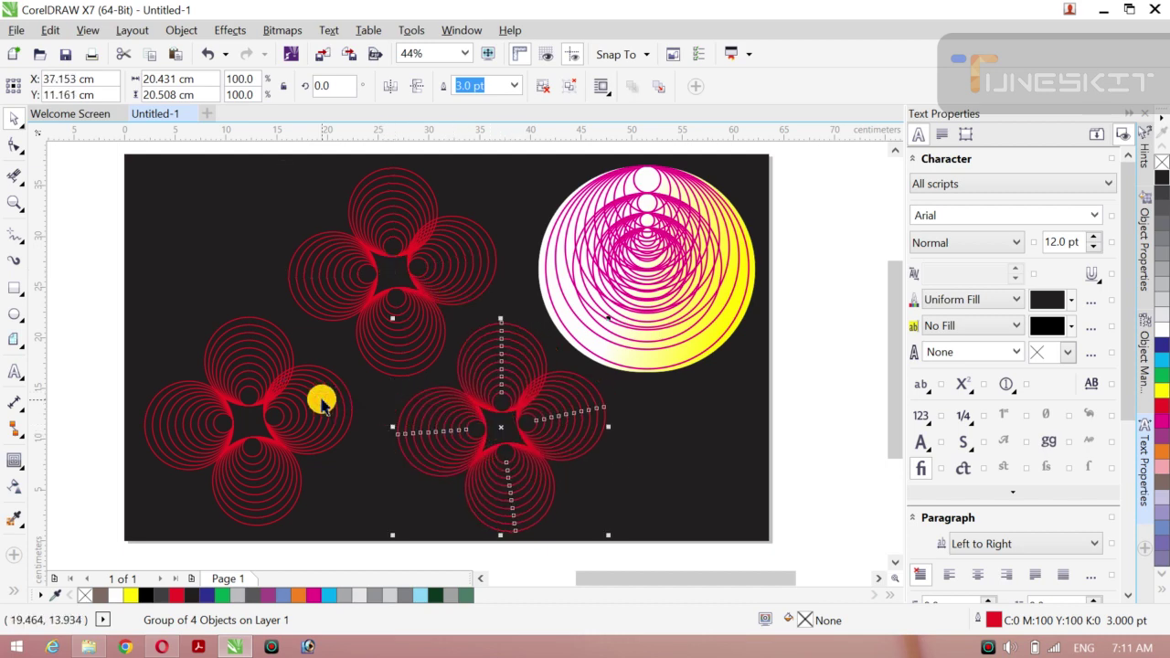
click(259, 400)
drag(250, 422, 265, 421)
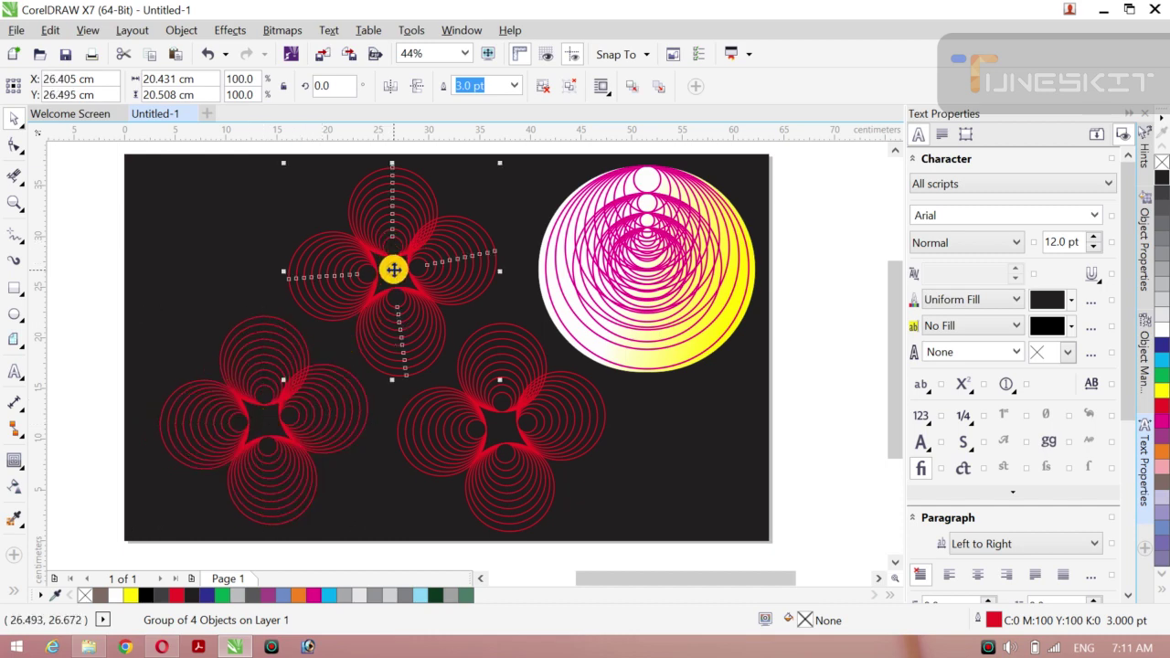
drag(391, 274, 388, 279)
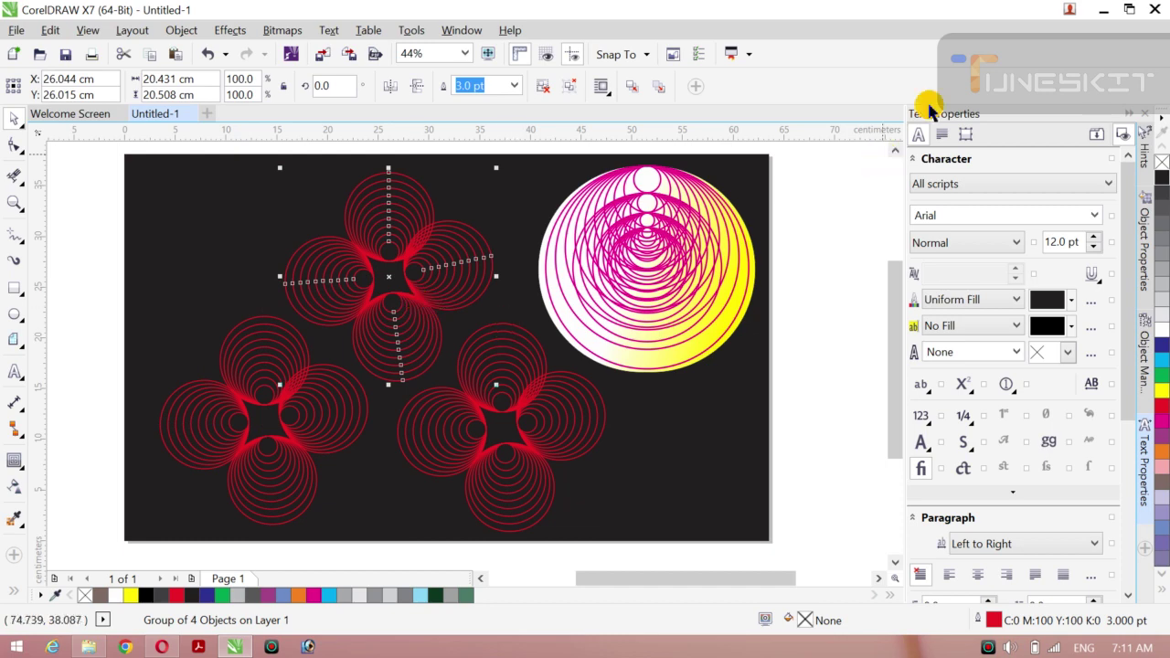
Step: Minimize the drawing window to return to the desktop
click(1108, 11)
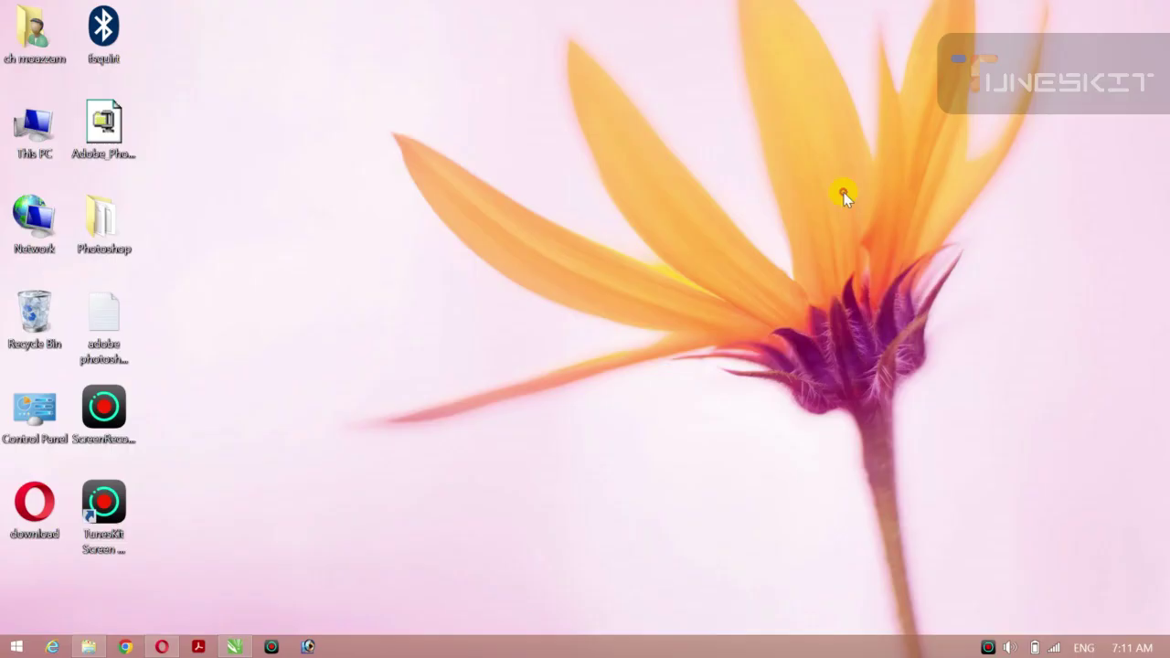